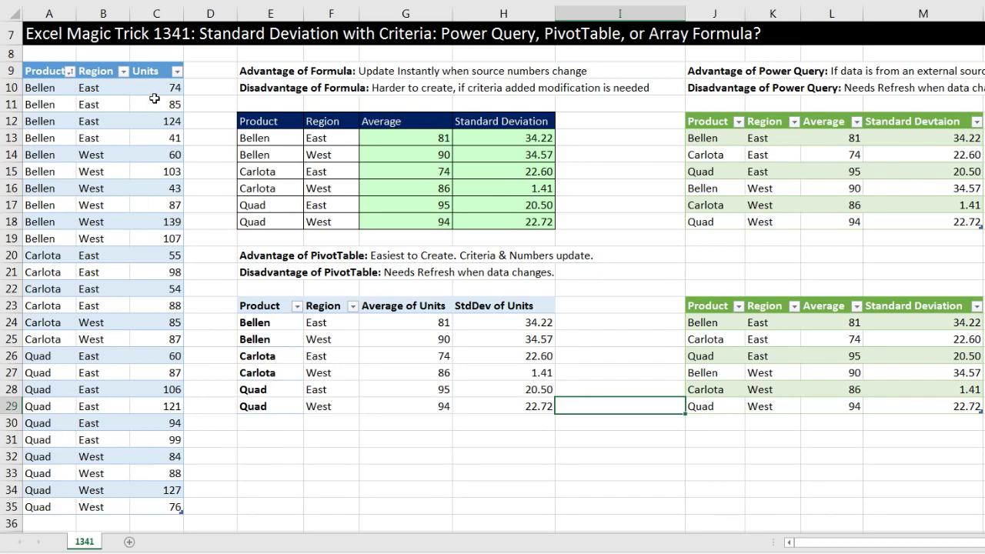
Examine the finished Average and Standard Deviation results, the Bellen East source rows and the standard deviation notes above the title.
left_click(385, 135)
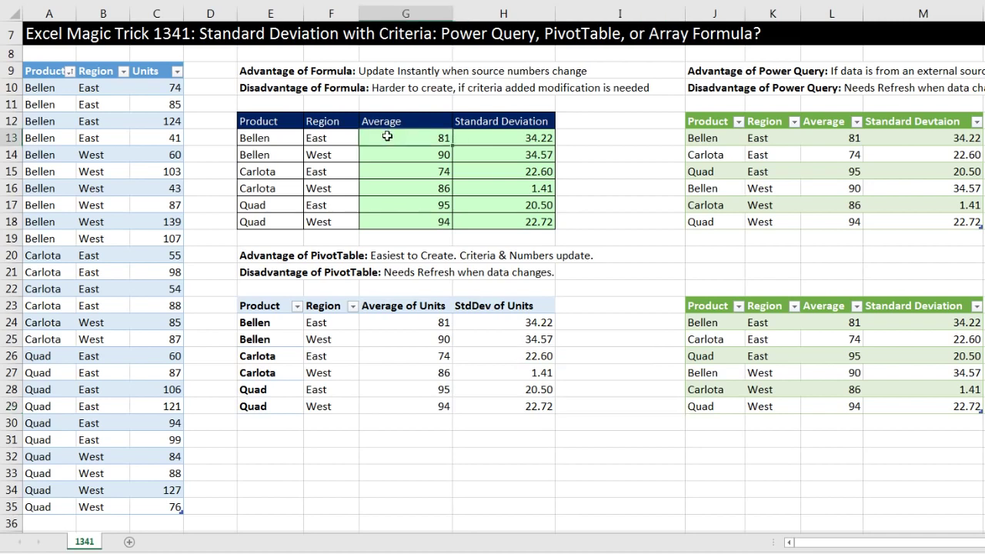
left_click(483, 144)
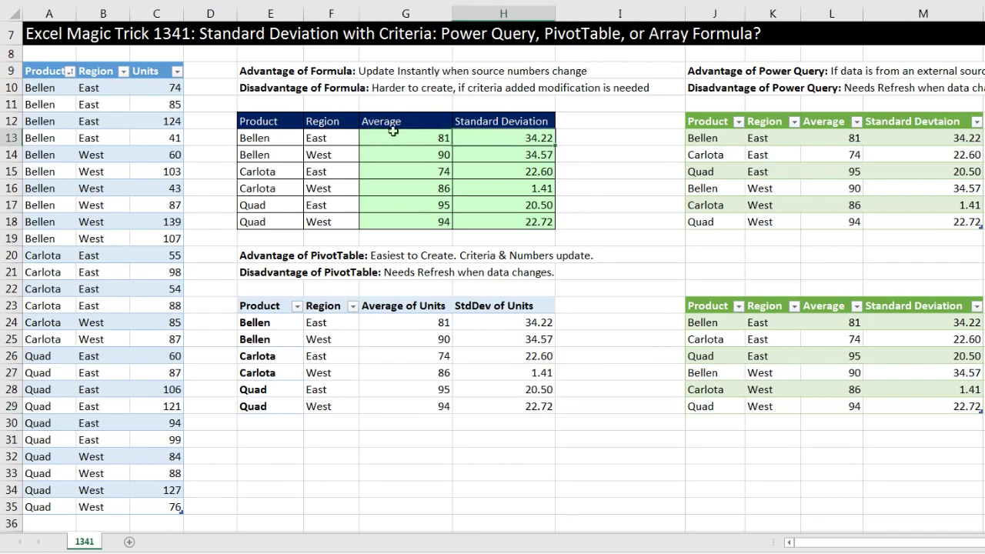
left_click_drag(173, 86, 162, 505)
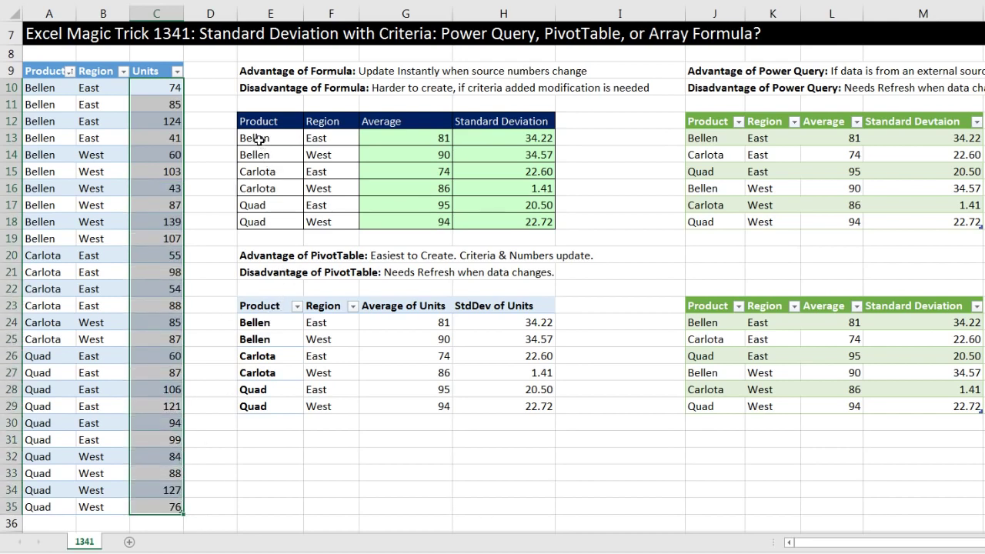
left_click_drag(259, 139, 508, 137)
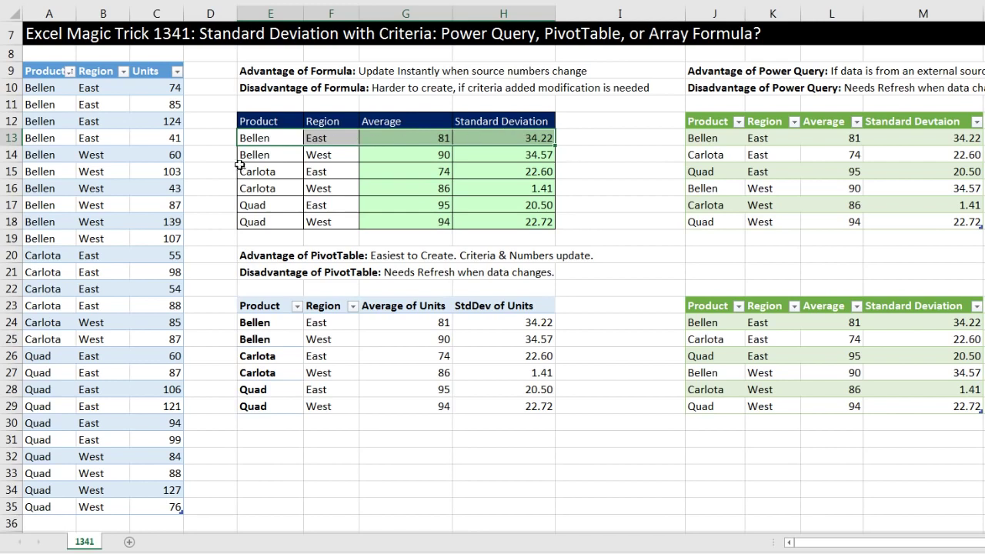
left_click(262, 139)
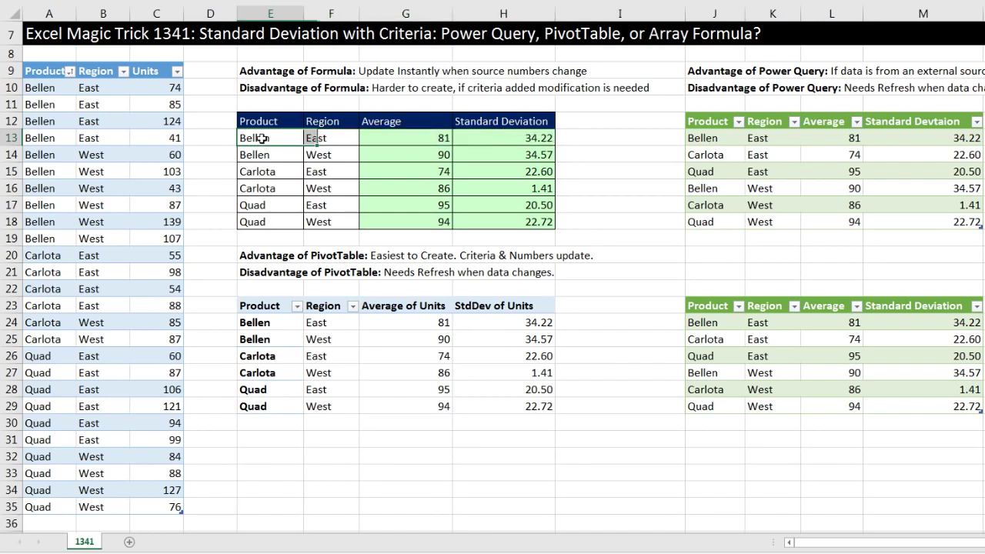
left_click(319, 139)
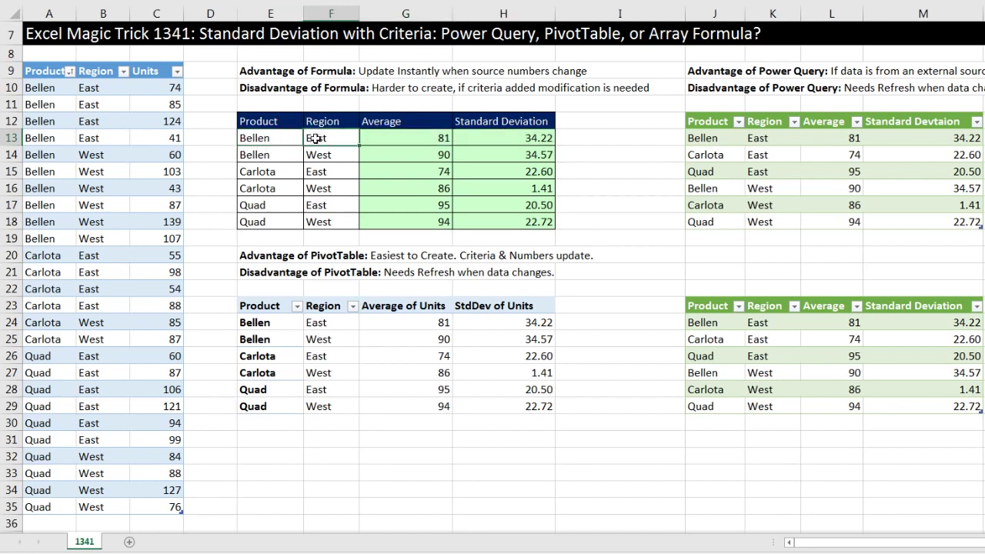
left_click_drag(37, 88, 178, 139)
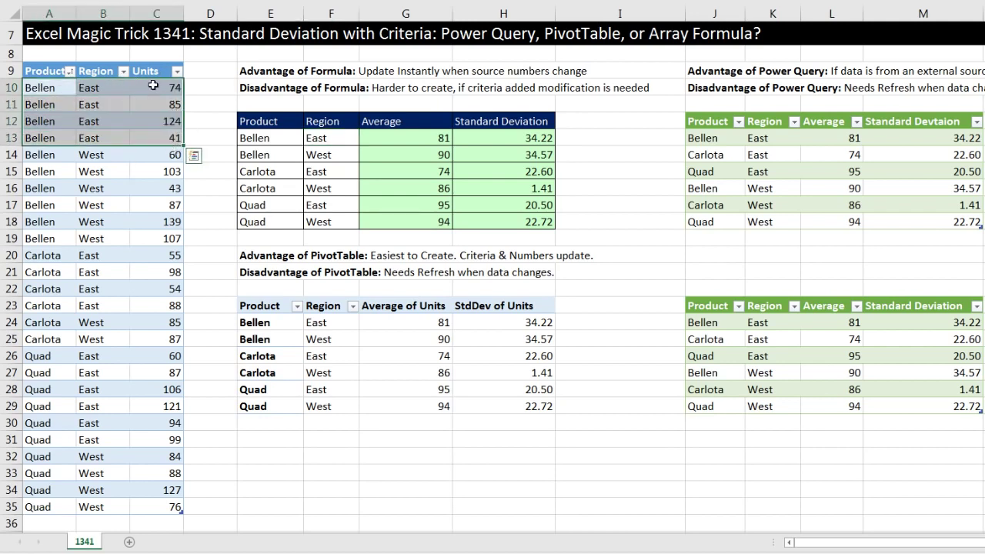
left_click_drag(153, 86, 161, 139)
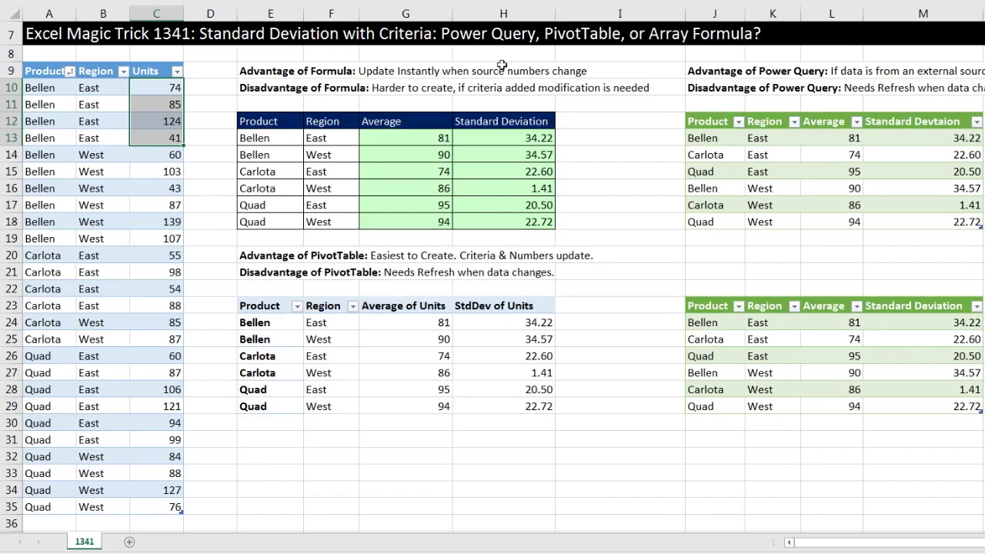
left_click(486, 127)
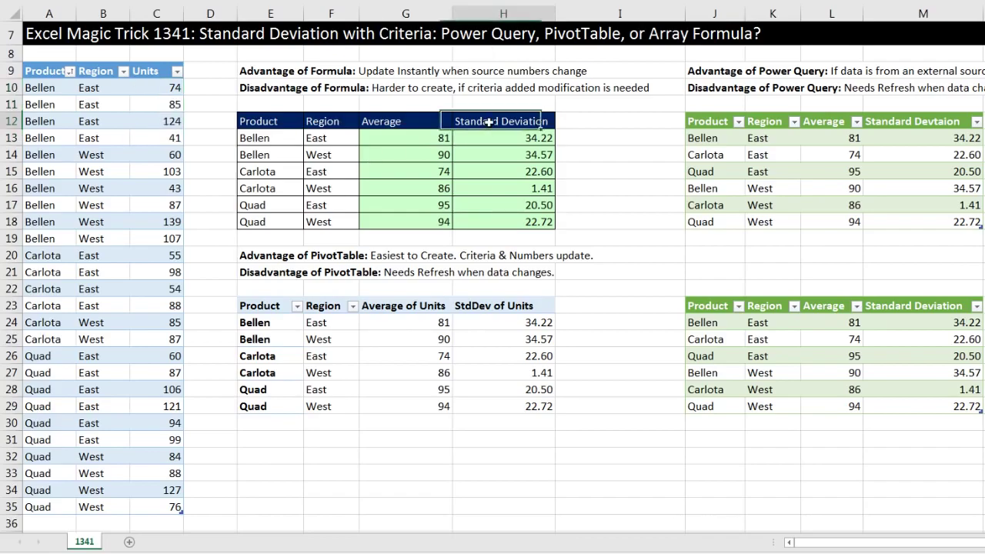
scroll(403, 226, "up", 2)
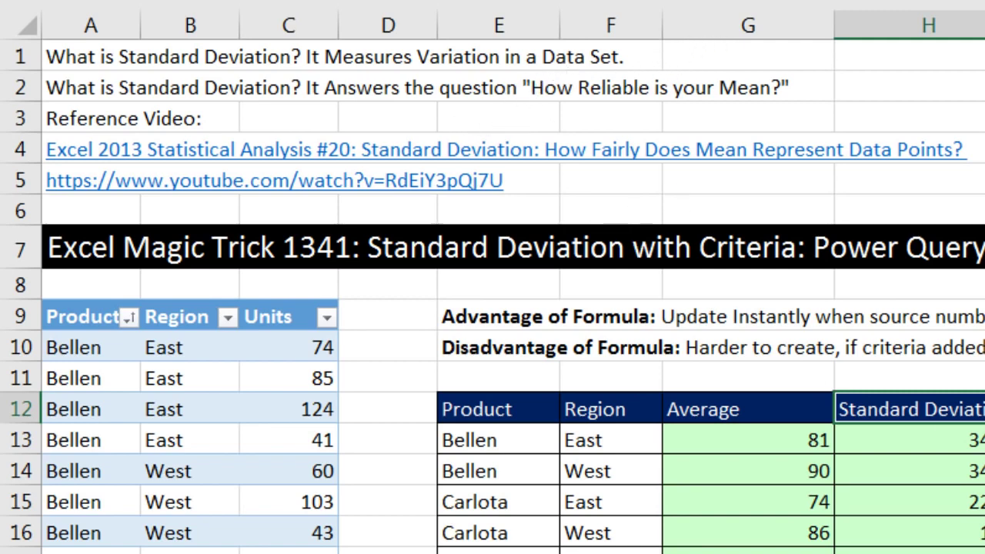
scroll(493, 295, "down", 2)
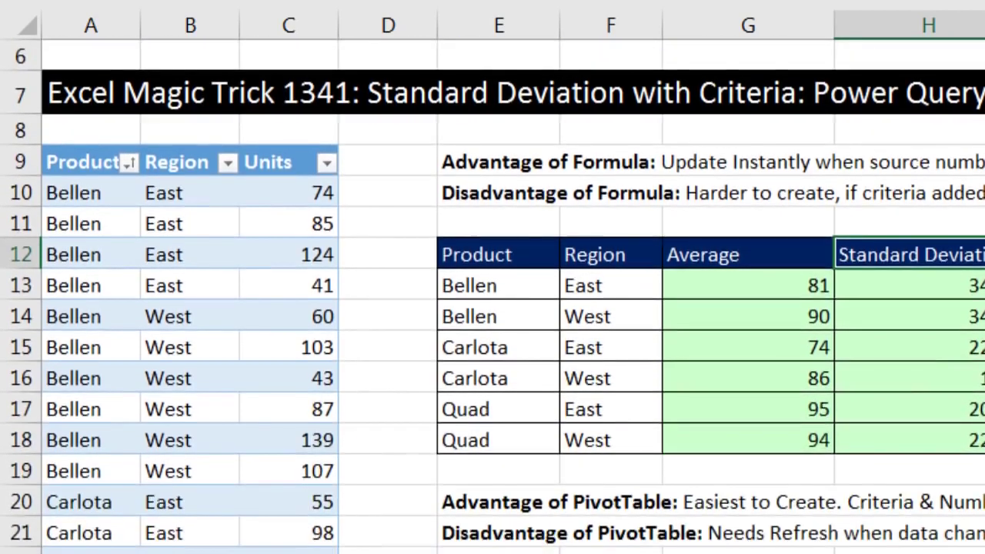
scroll(492, 296, "down", 1)
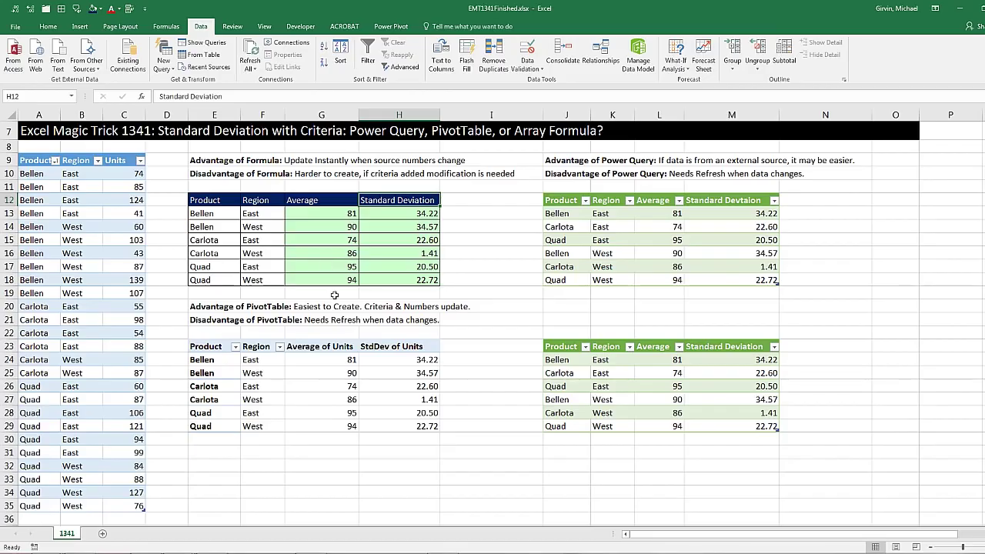
In EMT1341Start.xlsx, begin an AVERAGEIFS formula in G13 with fProductSales[Units] as the average range.
key("alt+Tab")
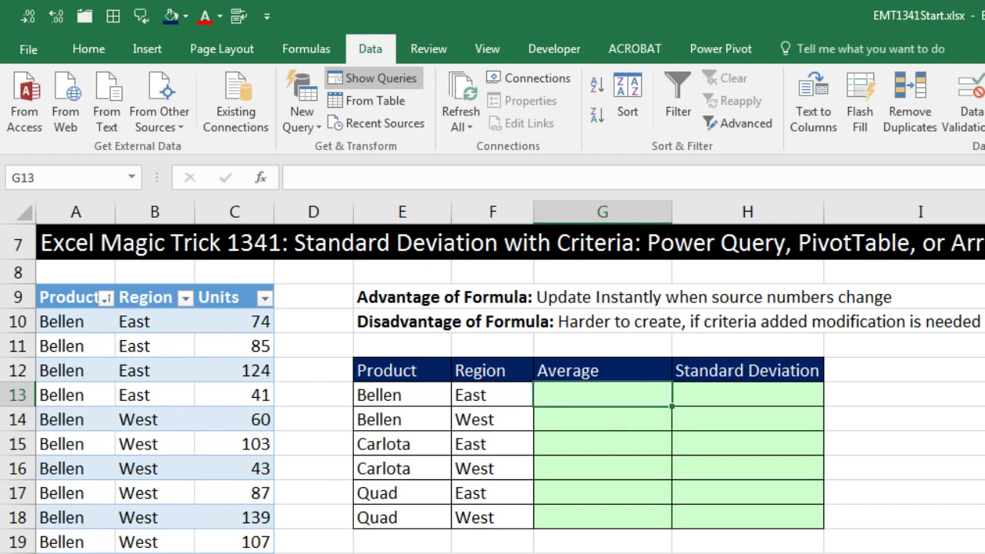
type("=aver")
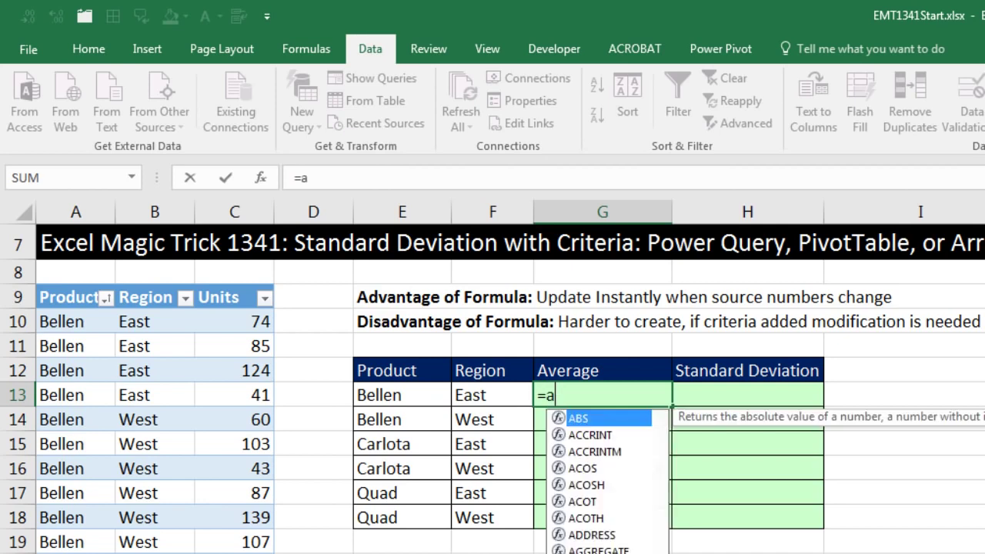
key("Down")
key("Down")
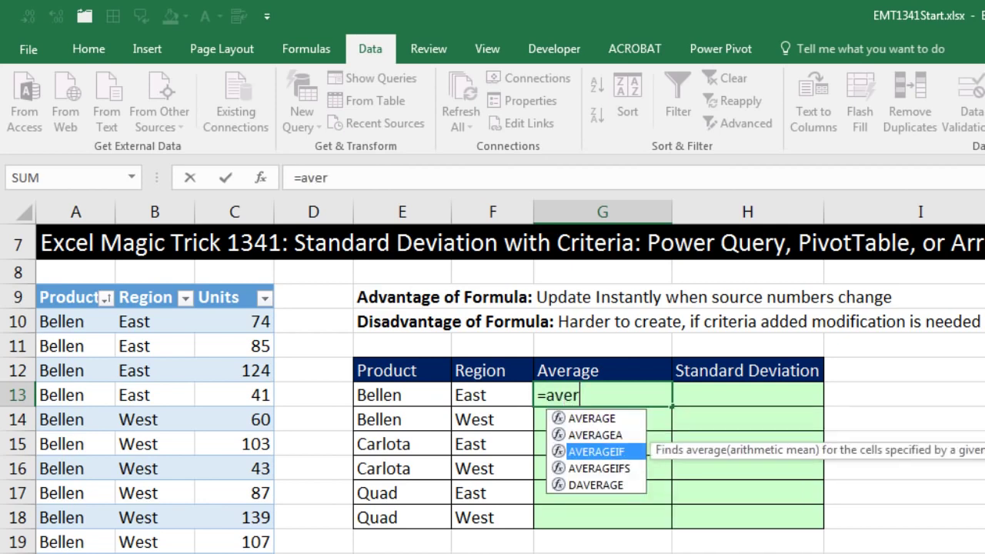
key("Down")
key("Tab")
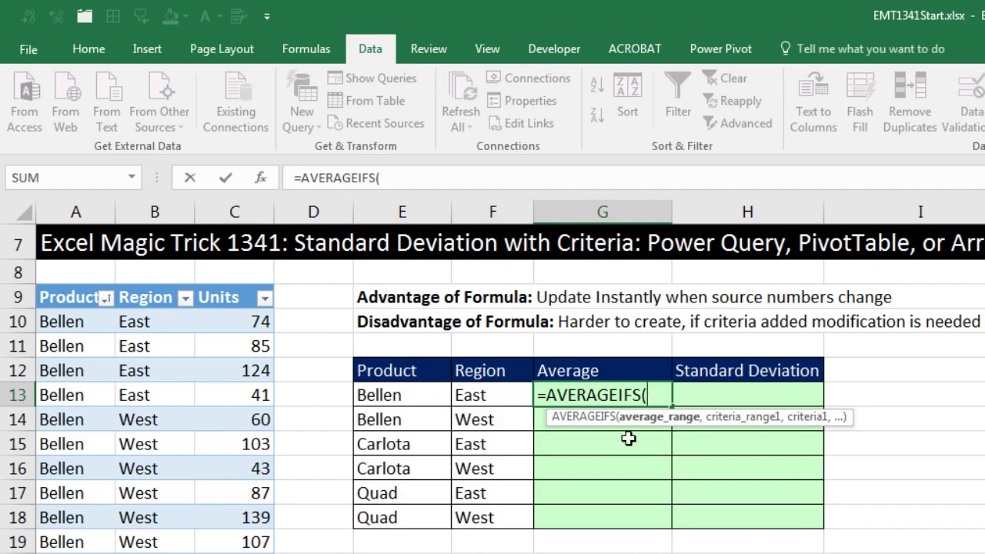
left_click_drag(219, 324, 231, 553)
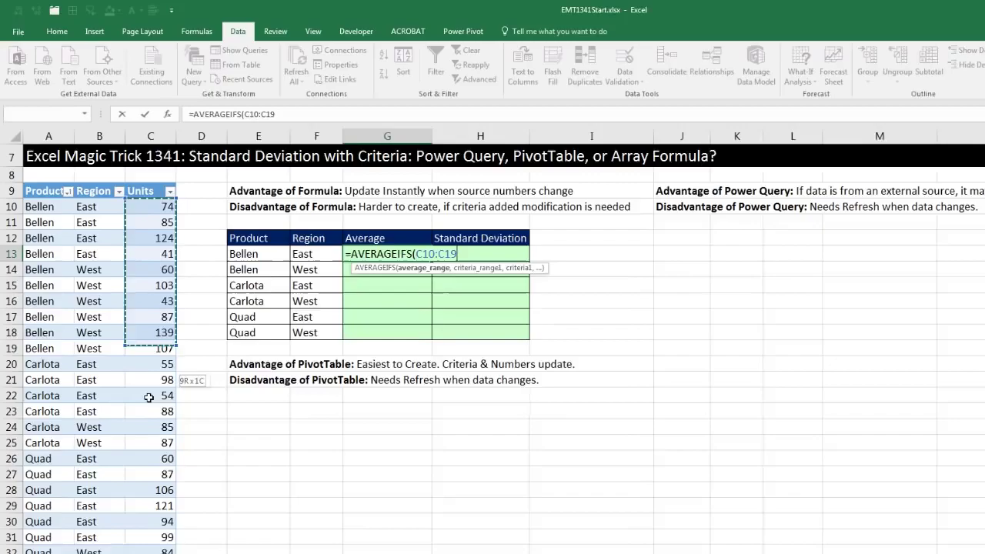
left_click_drag(148, 397, 150, 553)
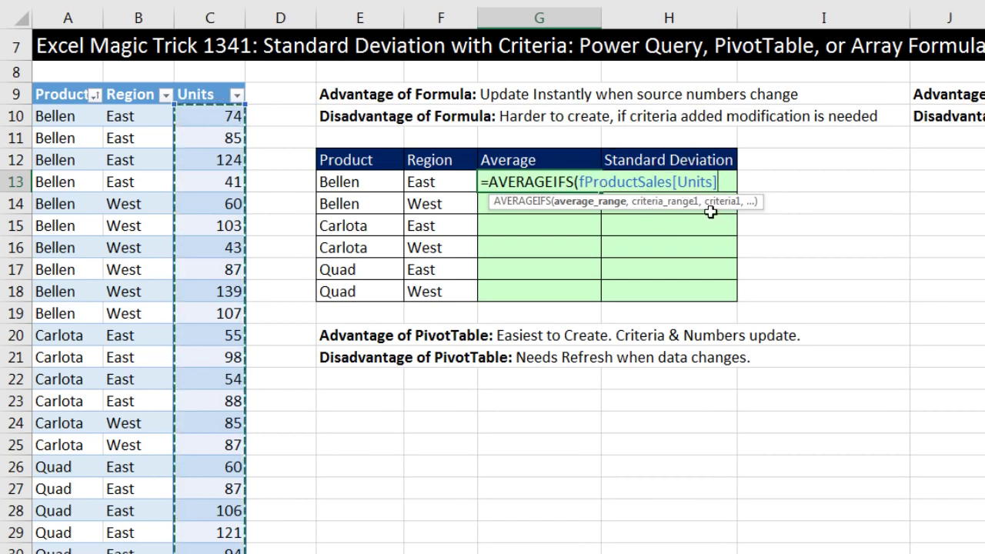
type(",")
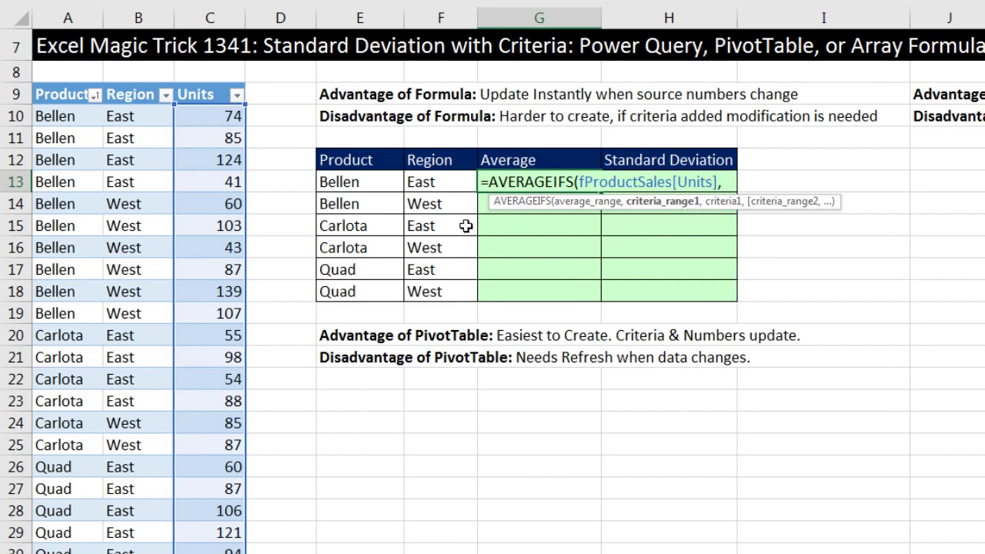
Add the first AVERAGEIFS condition, matching fProductSales[Product] to the product in E13.
left_click_drag(64, 119, 68, 550)
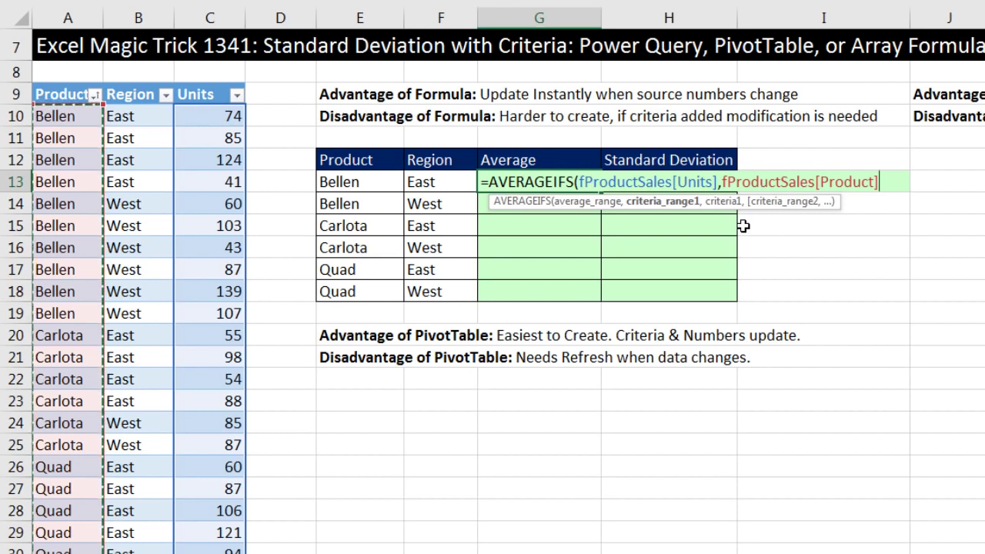
type(",")
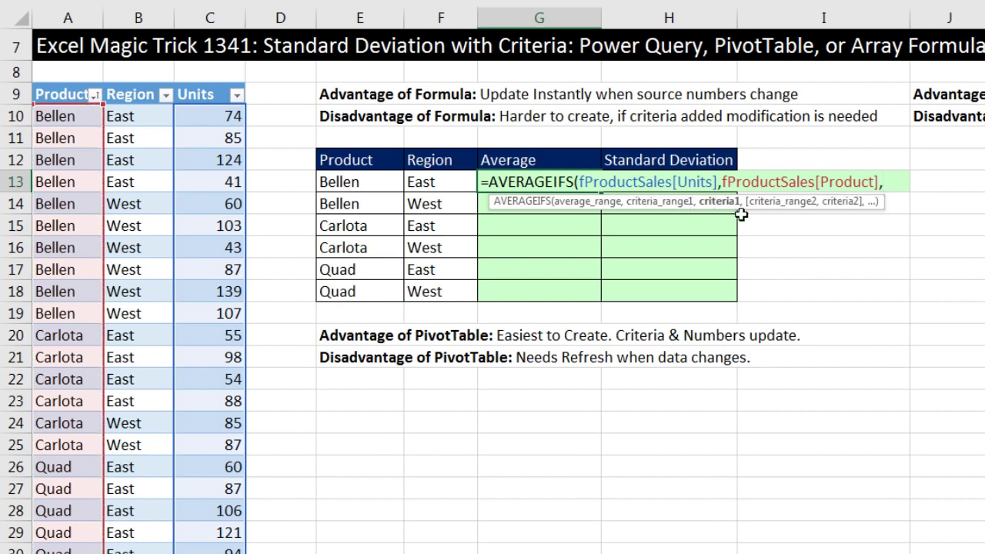
left_click(372, 182)
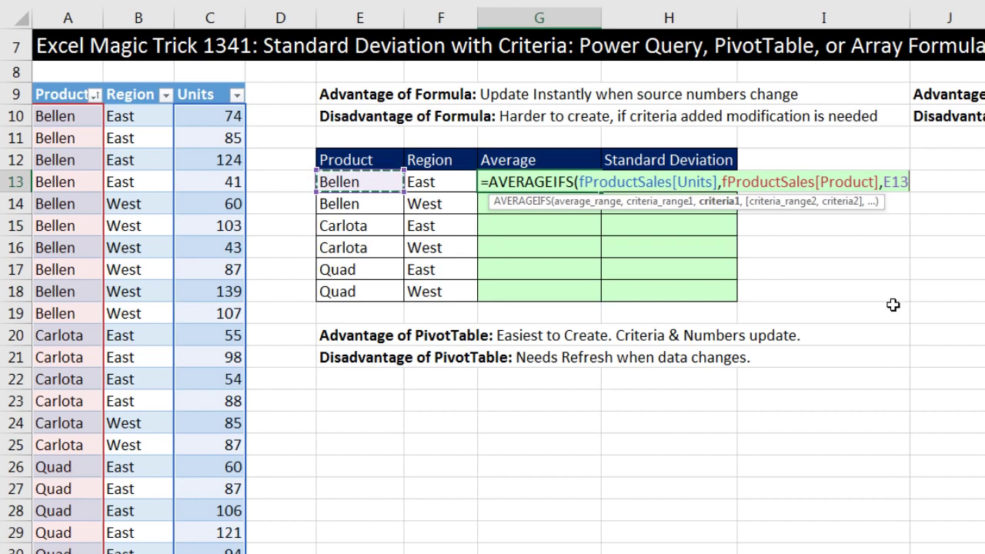
type(",")
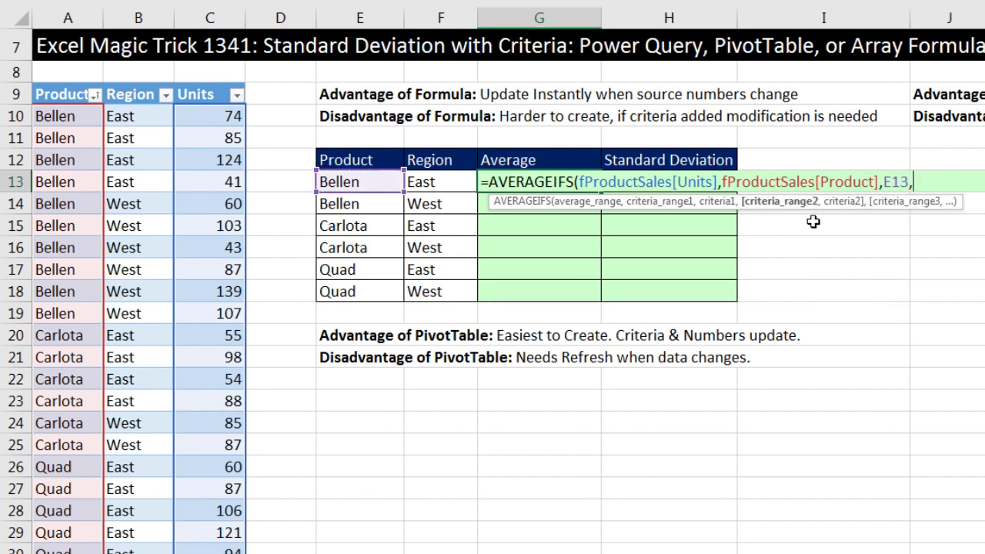
Add the second AVERAGEIFS condition, matching fProductSales[Region] to the region in F13, and close the formula's parenthesis.
left_click_drag(138, 114, 123, 531)
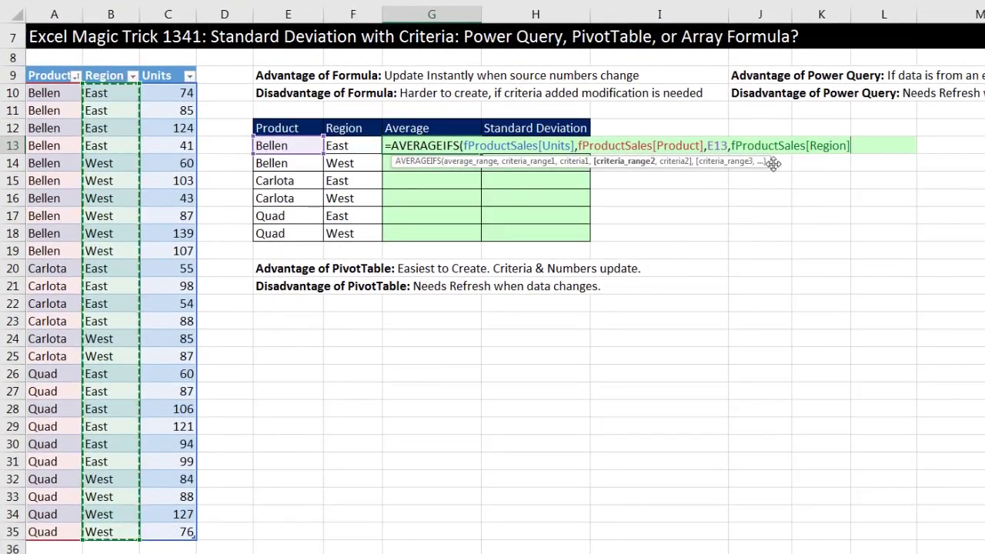
left_click_drag(773, 163, 868, 182)
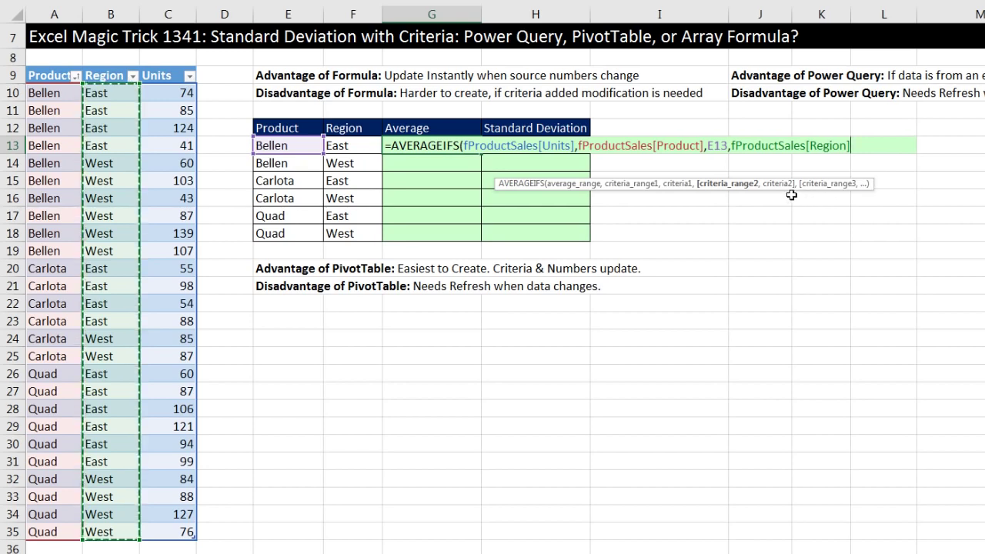
type(",")
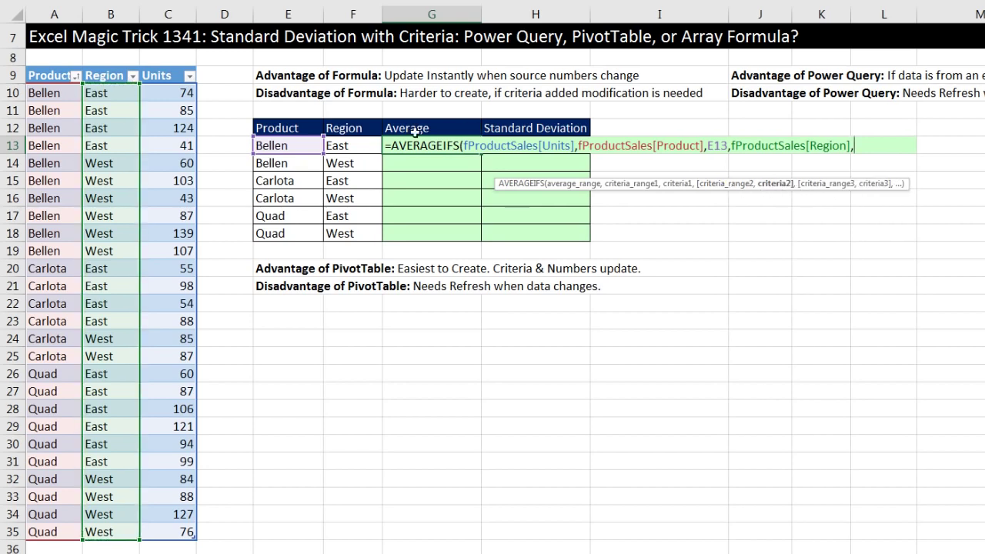
left_click(341, 146)
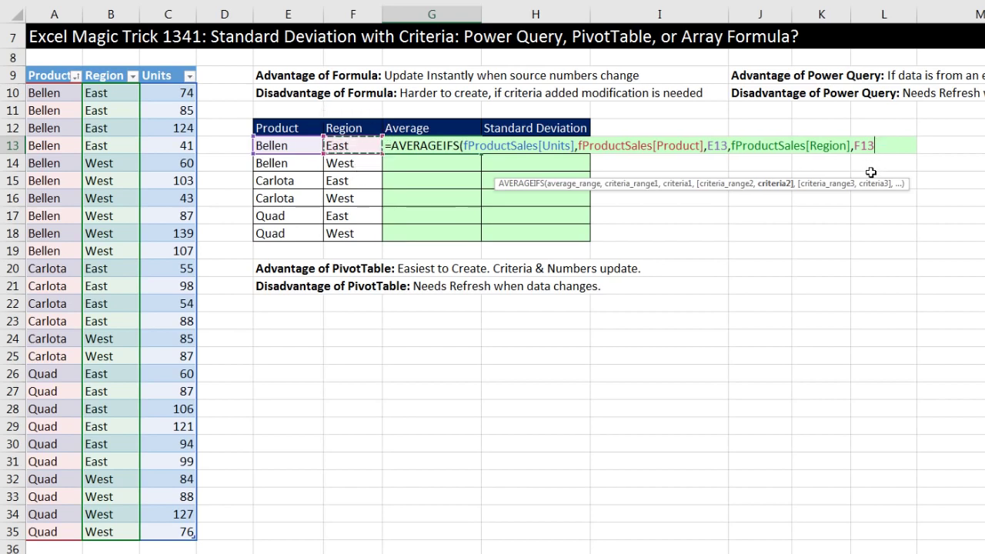
type(")")
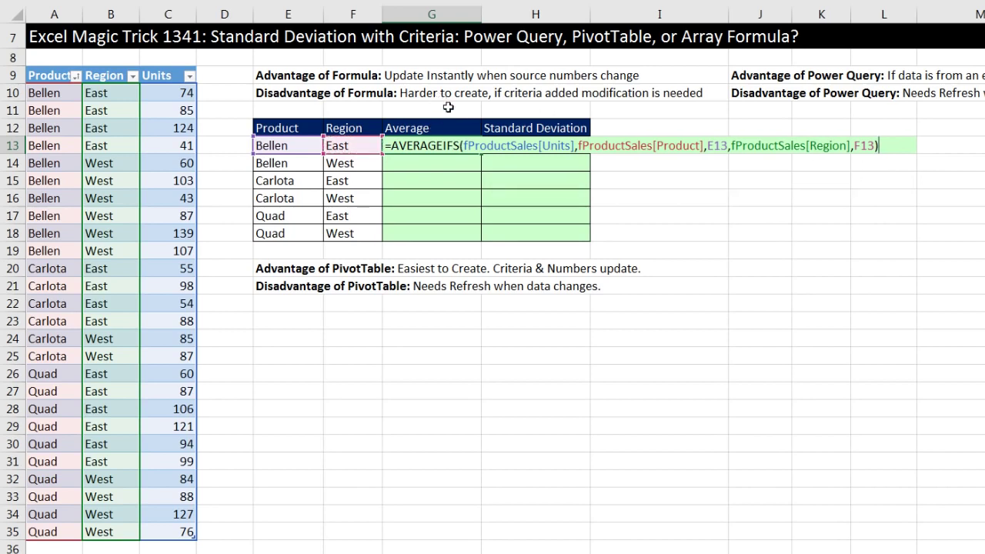
Check each AVERAGEIFS argument from the average range to the second criterion, and enter the formula in G13.
left_click(522, 146)
left_click(588, 184)
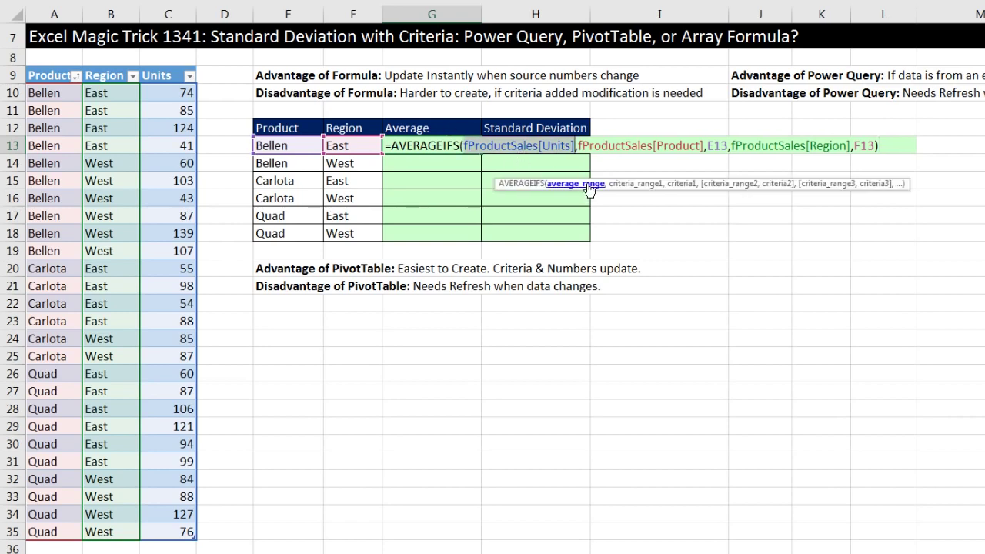
left_click(633, 184)
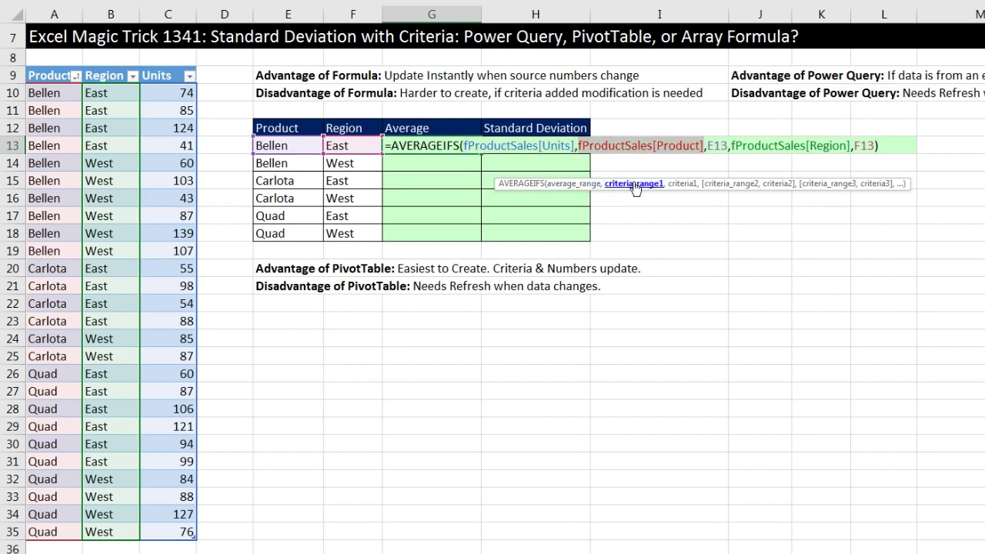
left_click(677, 184)
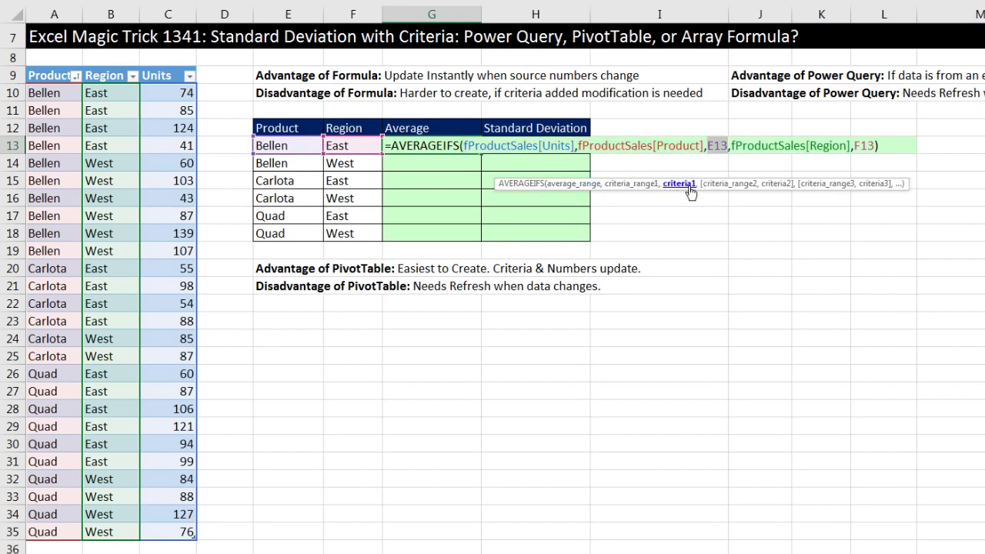
left_click(727, 185)
left_click(773, 185)
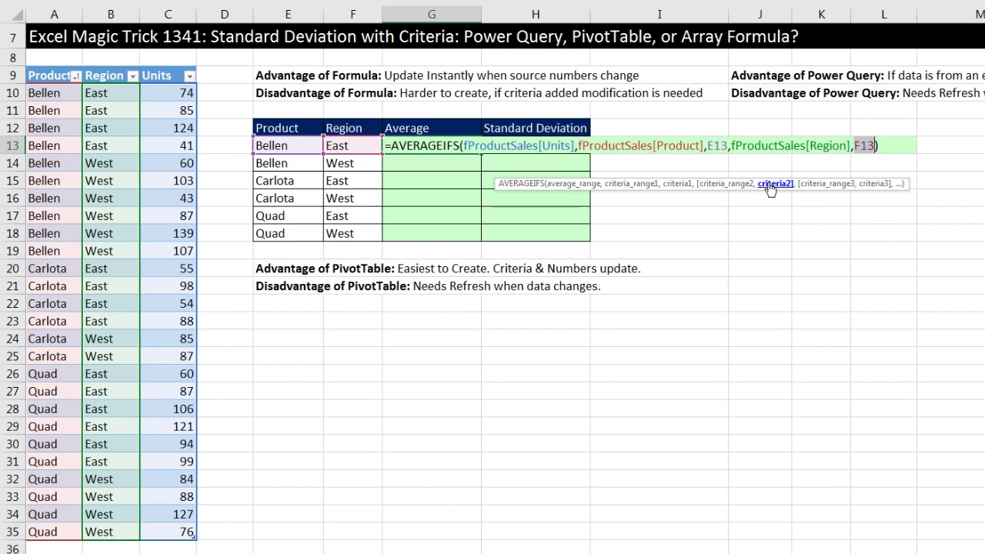
key("ctrl+Return")
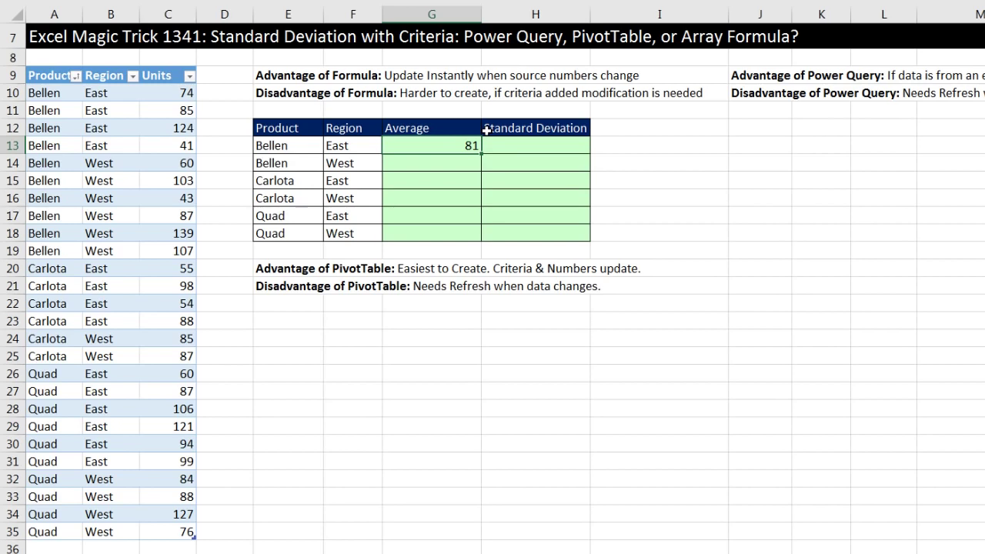
Check G13's number format, keeping the Number category with 0 decimal places.
key("ctrl+1")
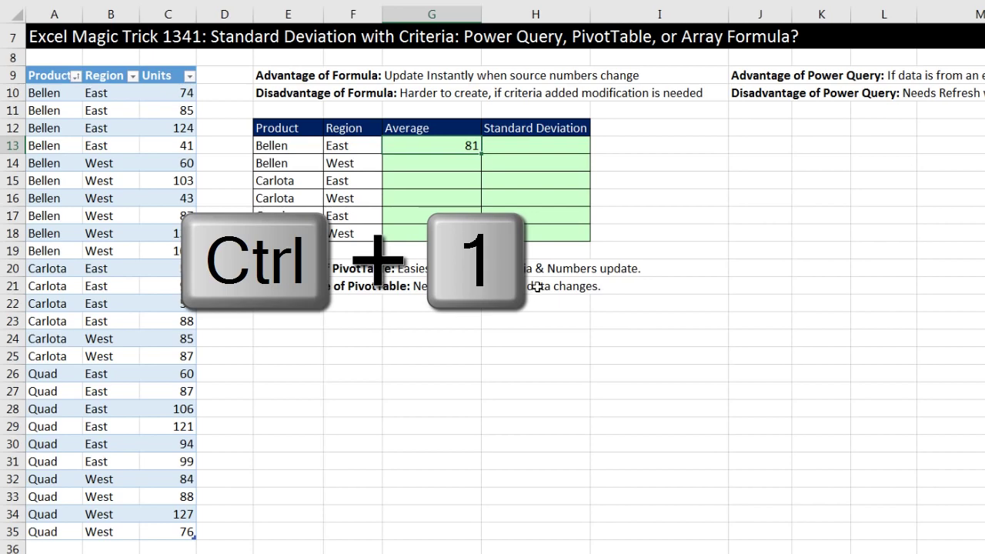
left_click_drag(614, 108, 474, 151)
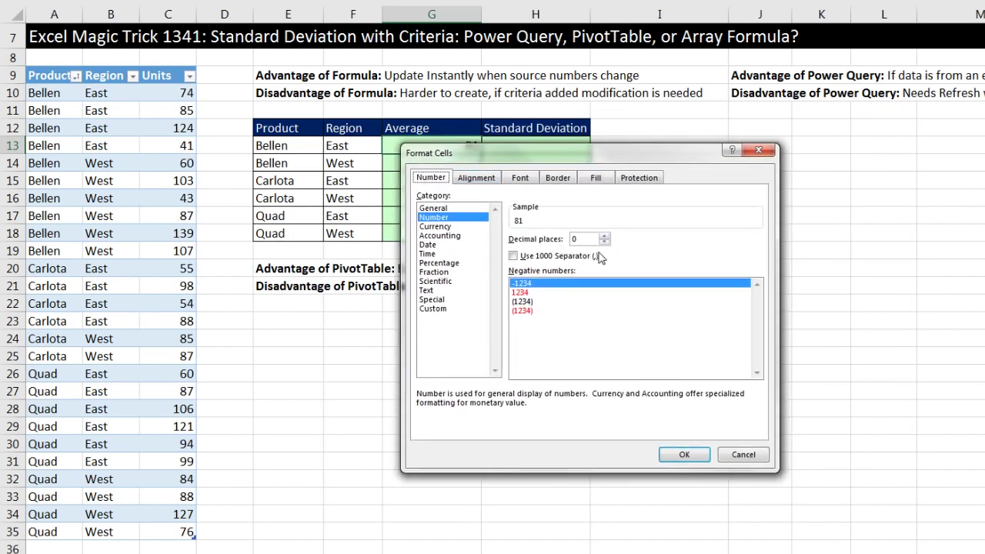
left_click(687, 456)
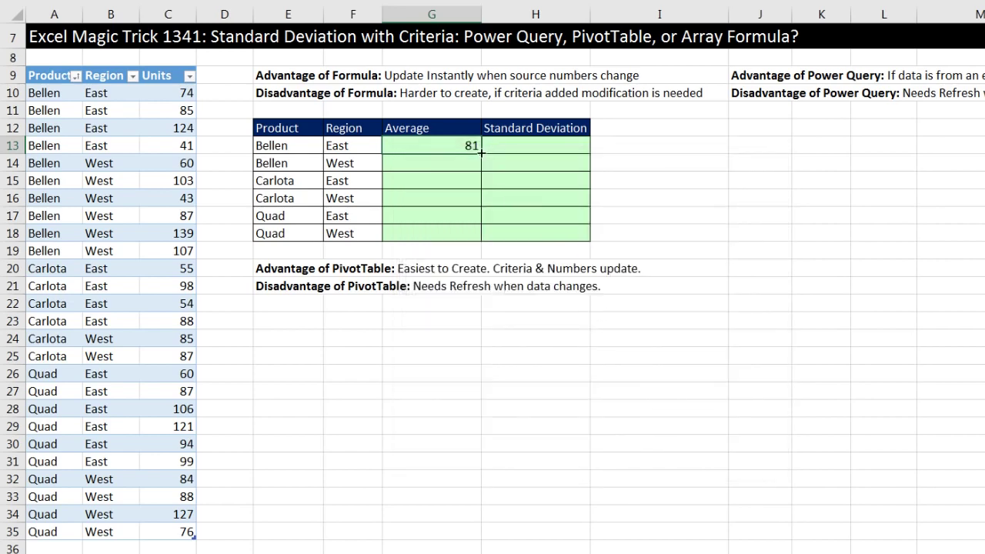
Copy the AVERAGEIFS formula from G13 down through G18 and check the cell references in G18.
left_click_drag(481, 153, 419, 234)
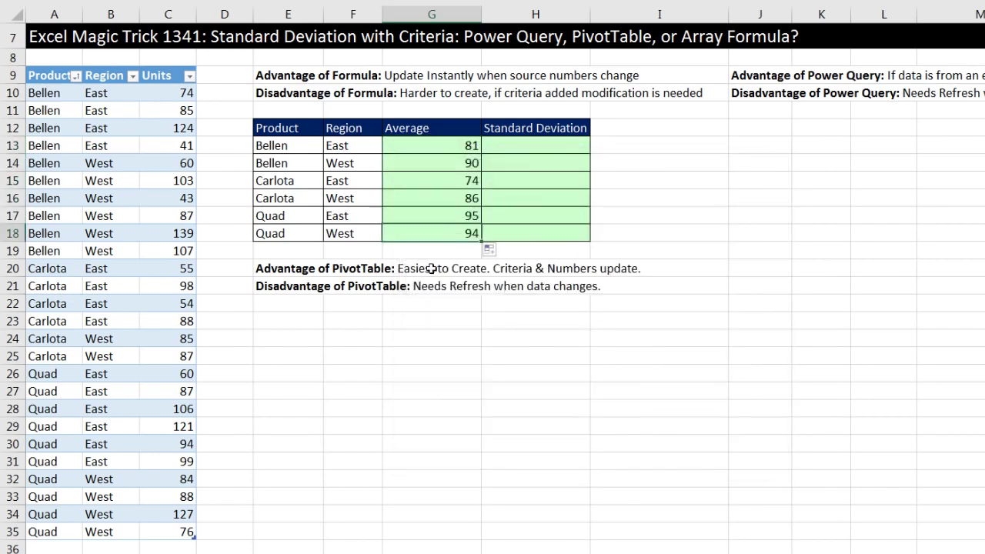
key("F2")
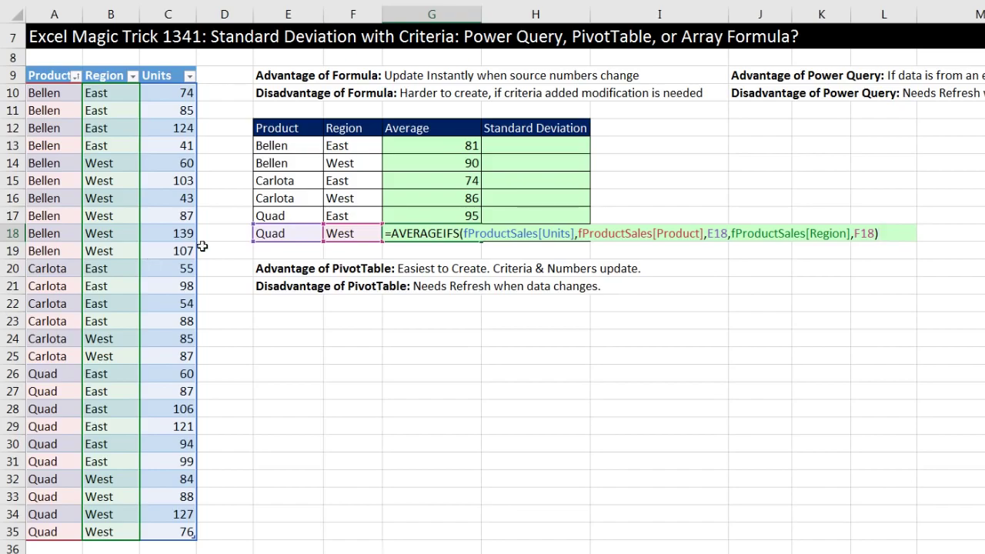
key("Escape")
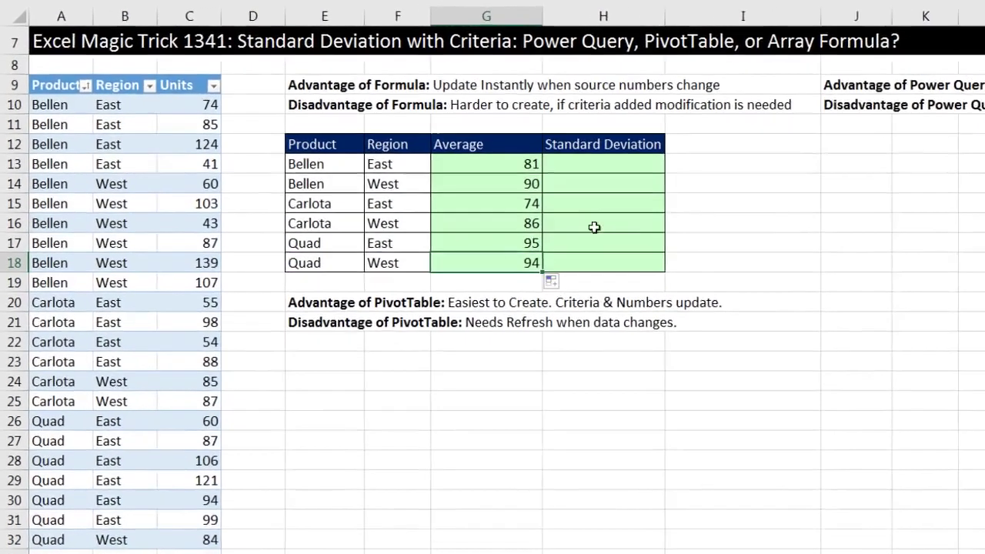
Begin a STDEV.S formula in H13 for the first product and region.
left_click(536, 146)
type("=s")
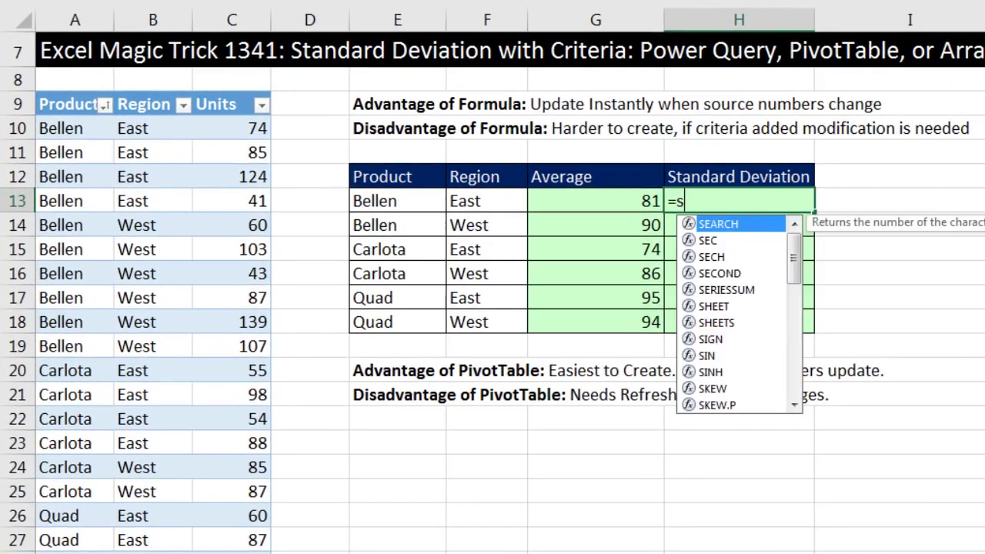
type("tdev")
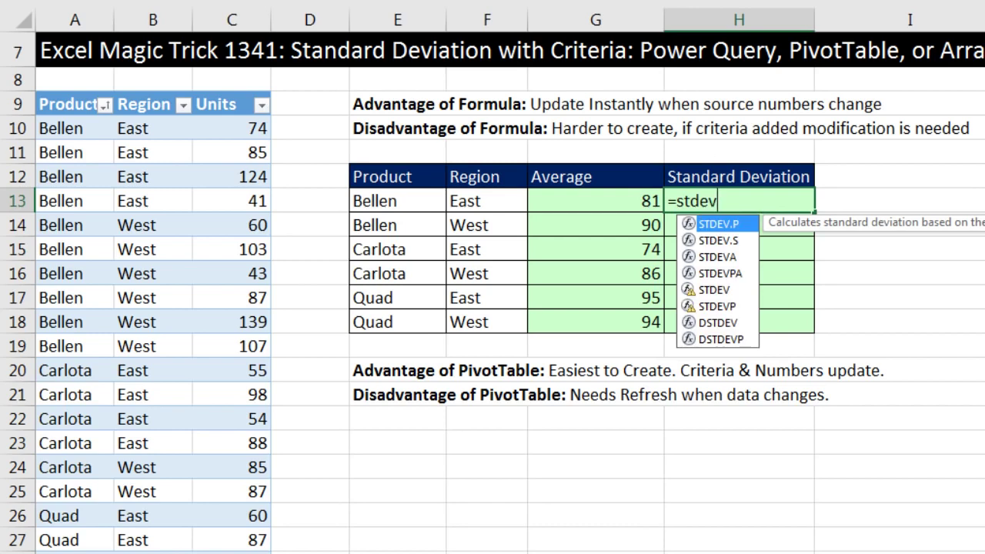
key("Down")
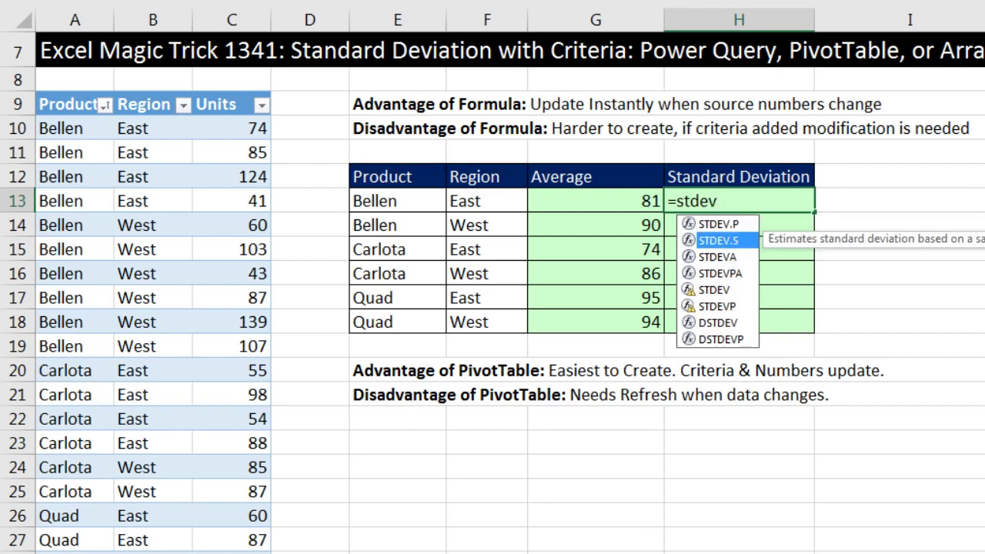
key("Tab")
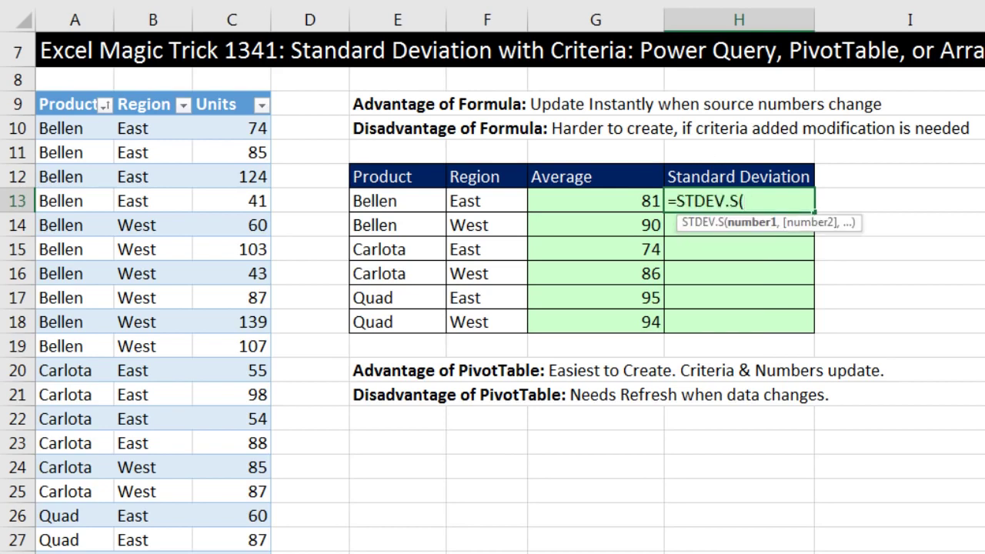
key("BackSpace")
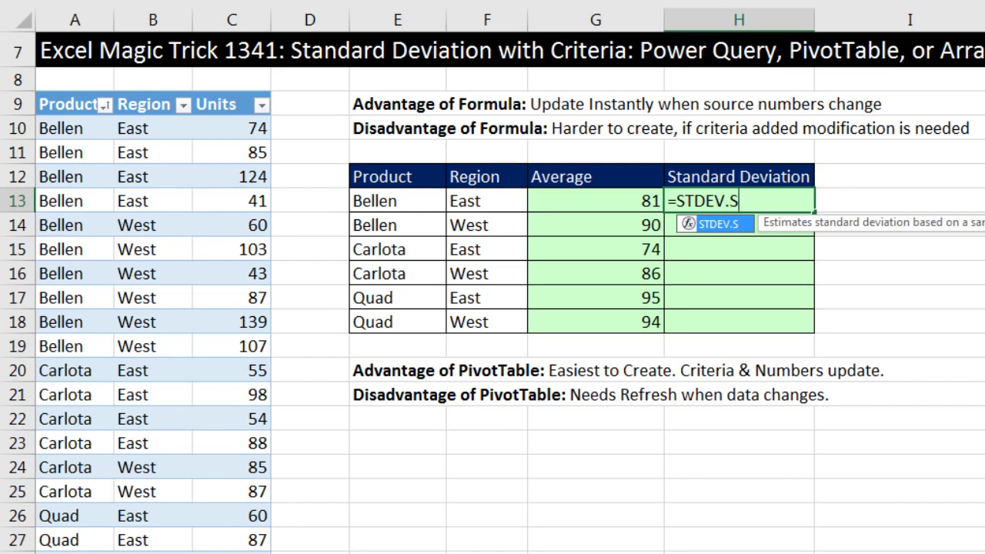
type("IF(")
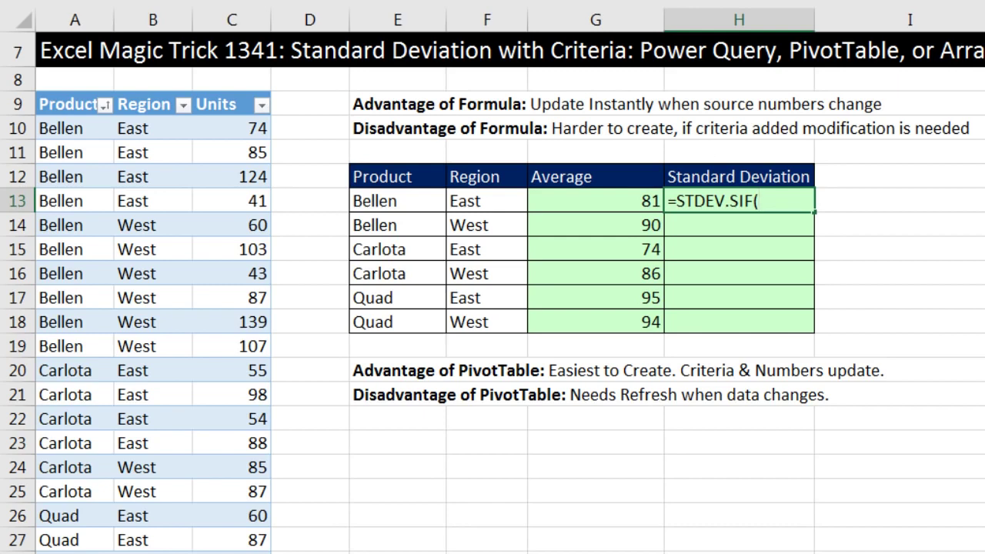
key("BackSpace")
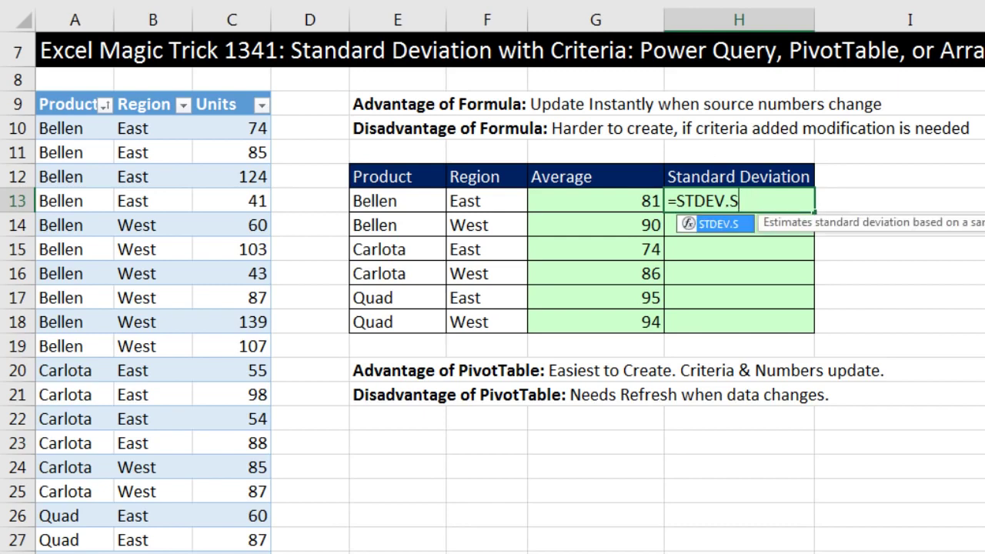
type("(")
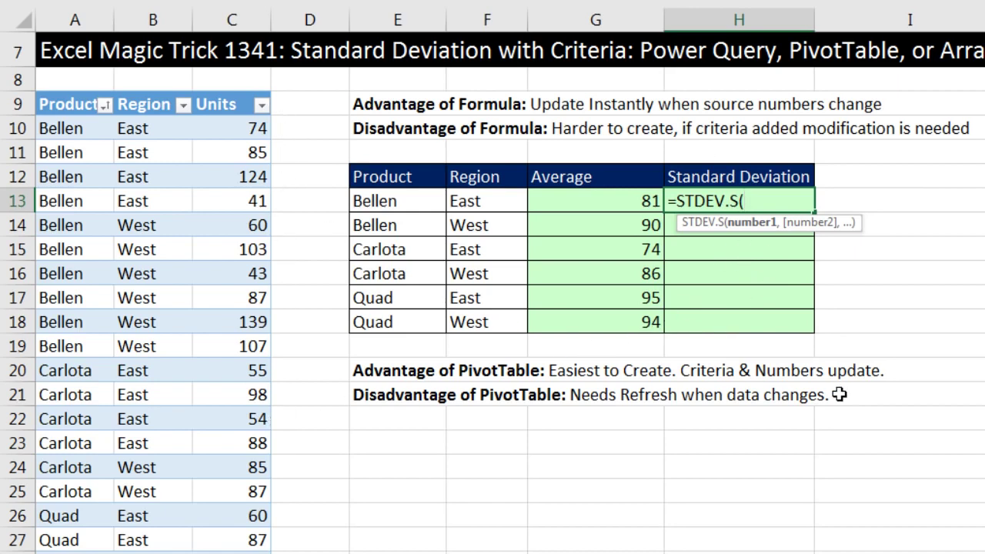
Inside STDEV.S, start an IF that tests whether fProductSales[Product] equals the product in E13.
type("if")
key("Tab")
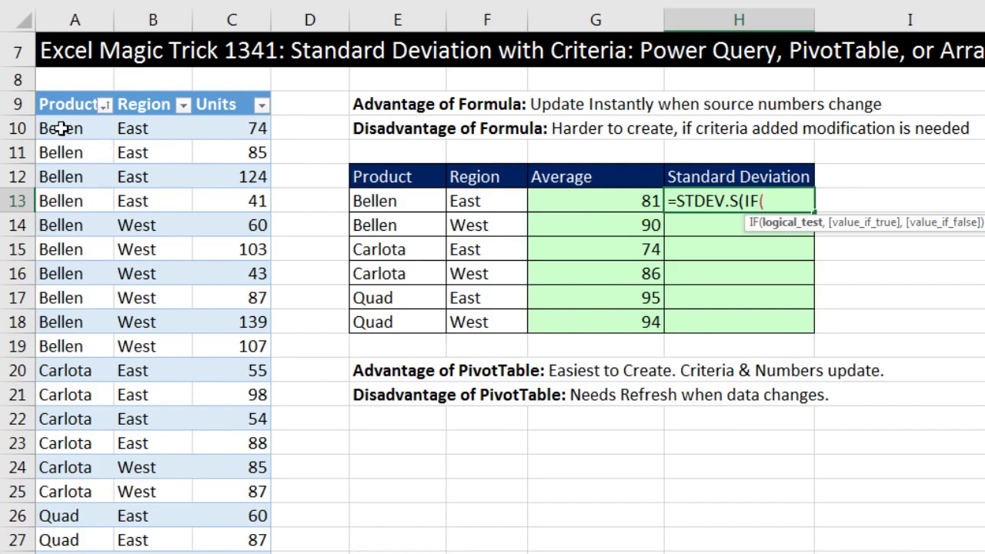
left_click_drag(60, 128, 28, 553)
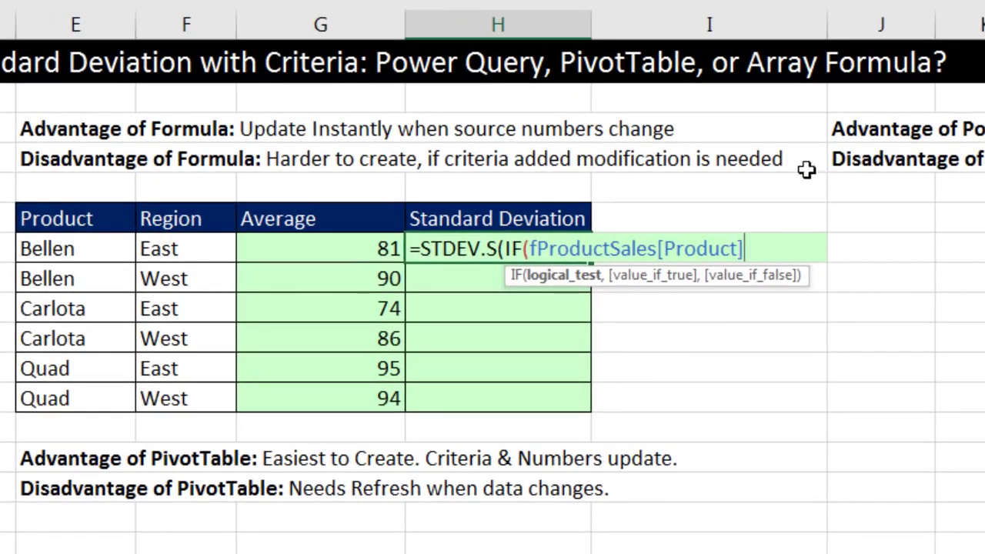
type("=")
left_click(72, 252)
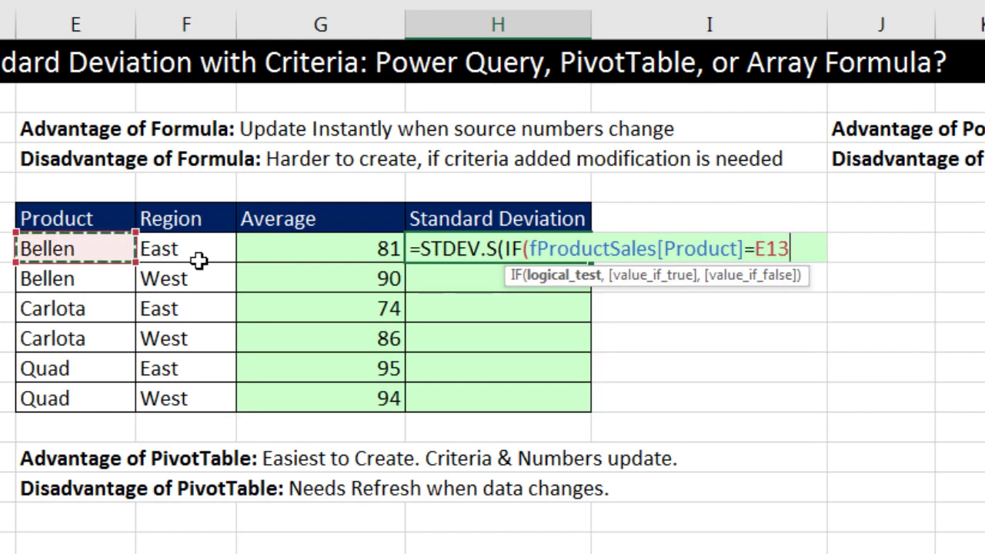
Evaluate the IF's logical test in place to examine its array of results, and undo the evaluation.
left_click(564, 279)
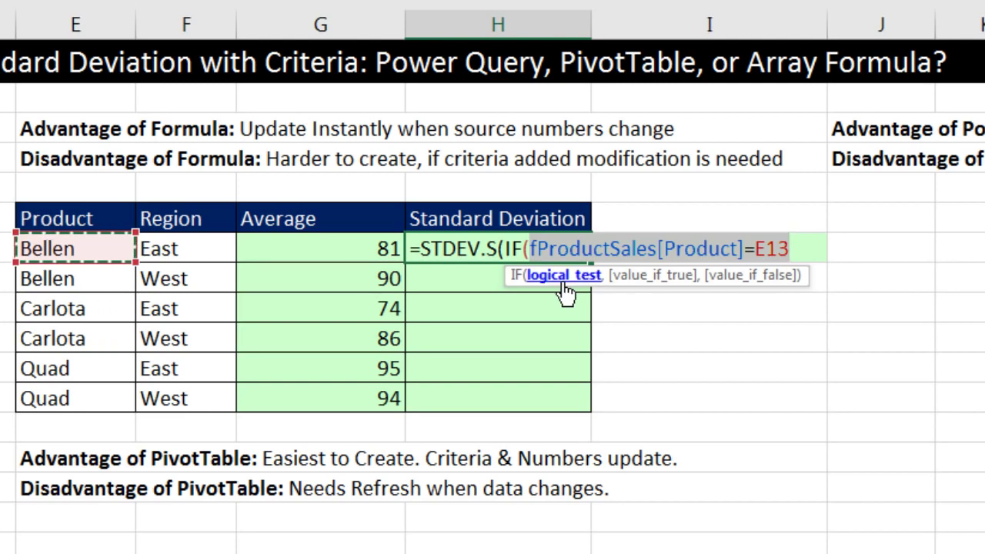
key("F9")
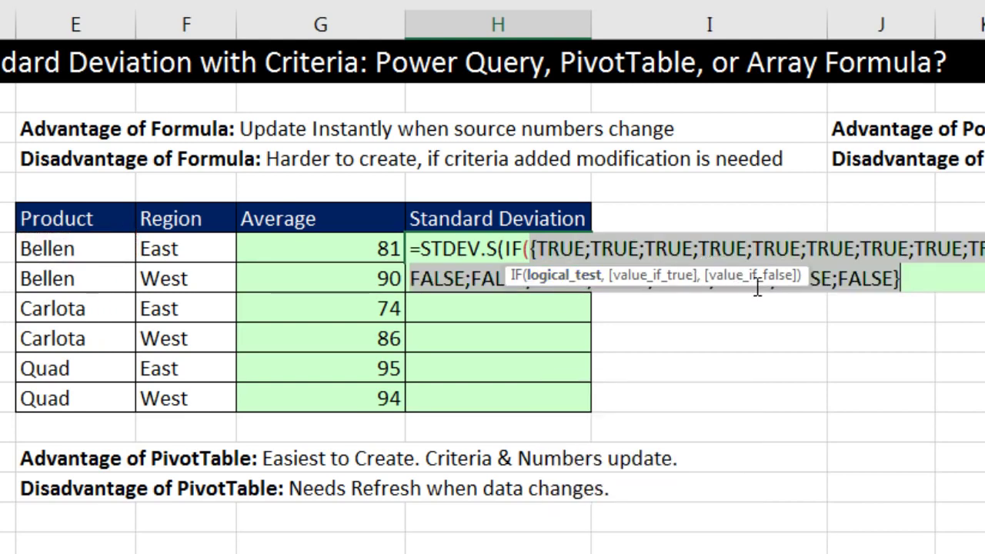
left_click_drag(758, 286, 772, 343)
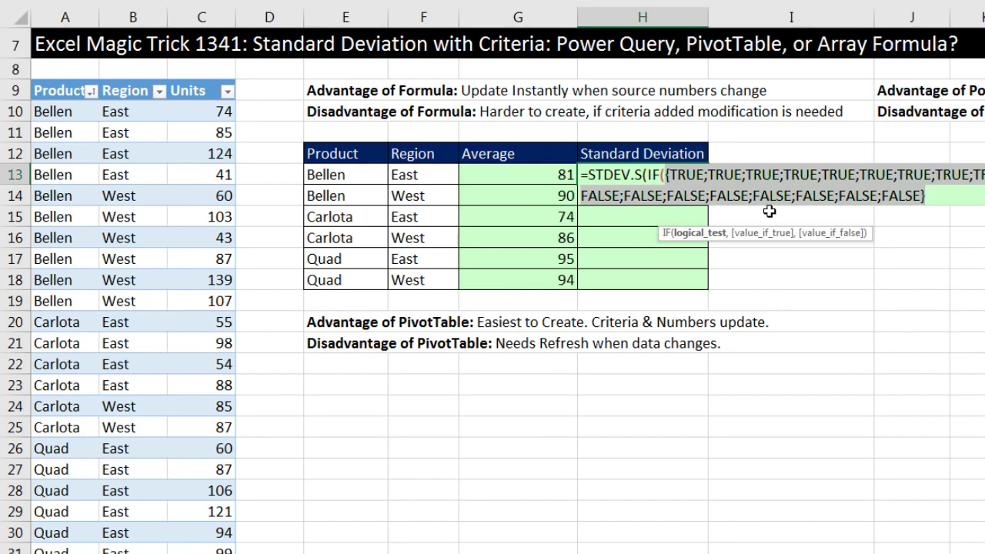
key("ctrl+z")
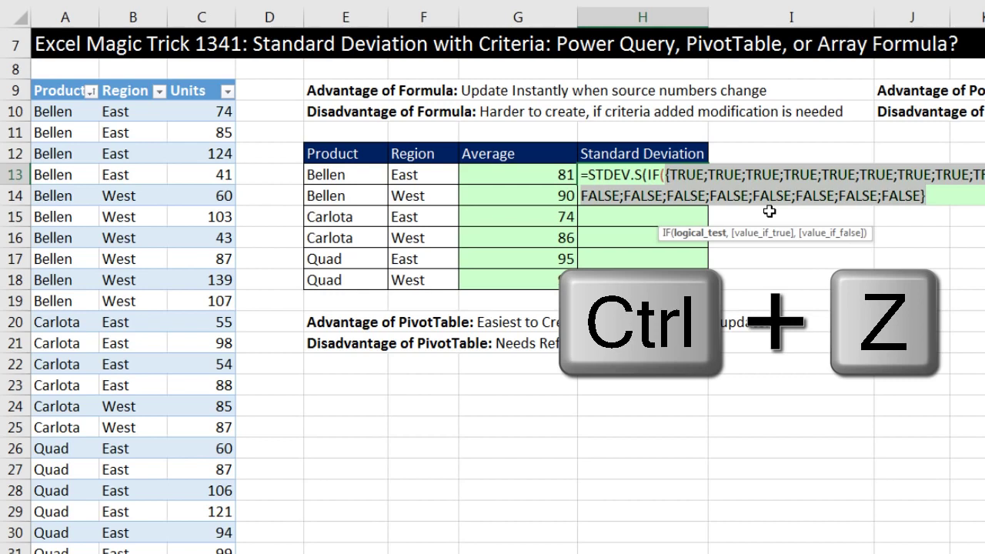
key("ctrl+z")
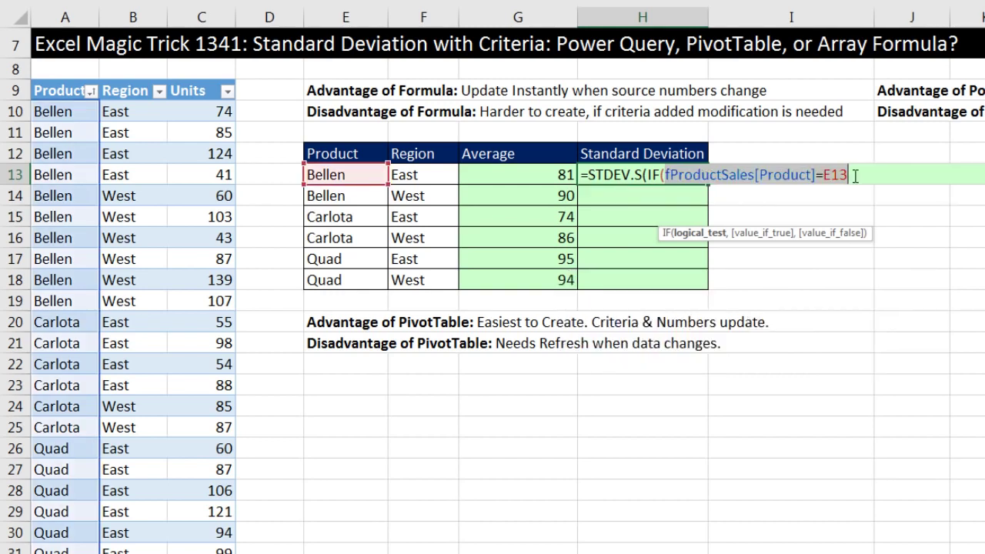
As the value if true, nest a second IF testing fProductSales[Region]=F13 and returning fProductSales[Units], and close both IFs.
type(",")
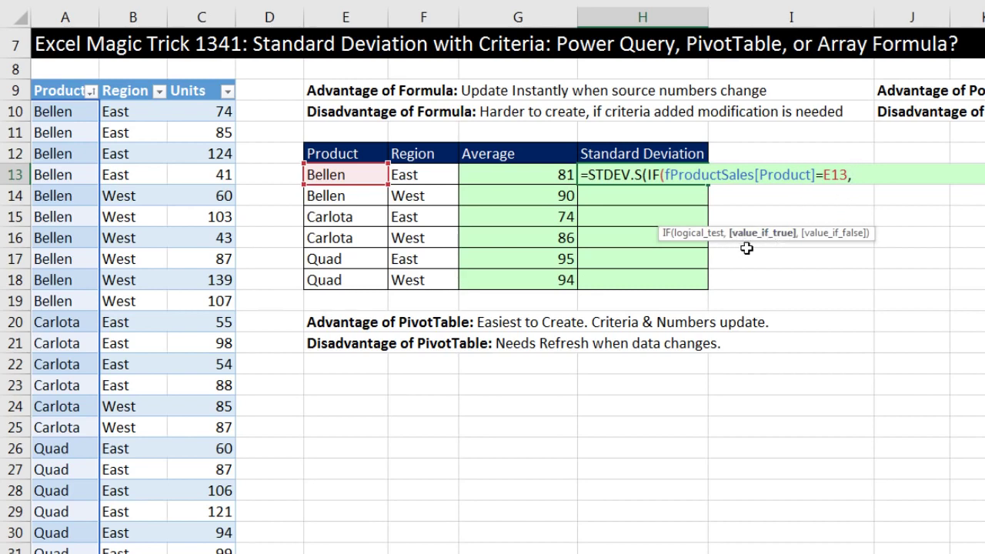
type("IF(")
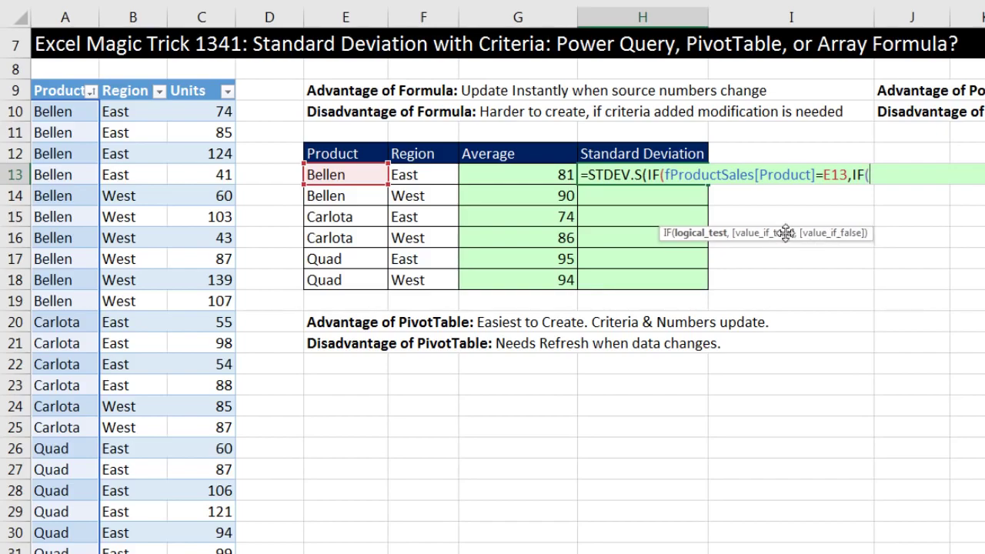
left_click_drag(774, 235, 783, 213)
left_click_drag(125, 115, 107, 542)
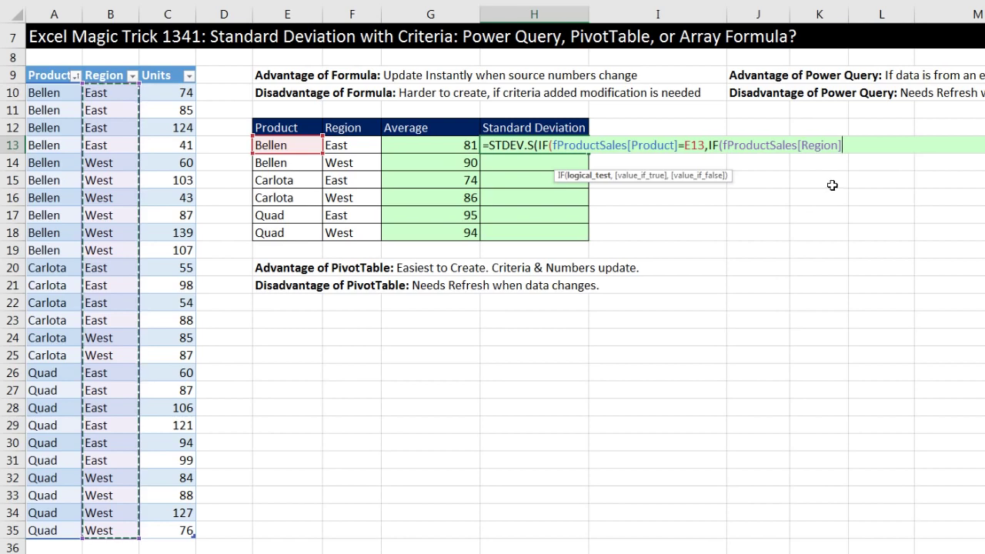
type("=")
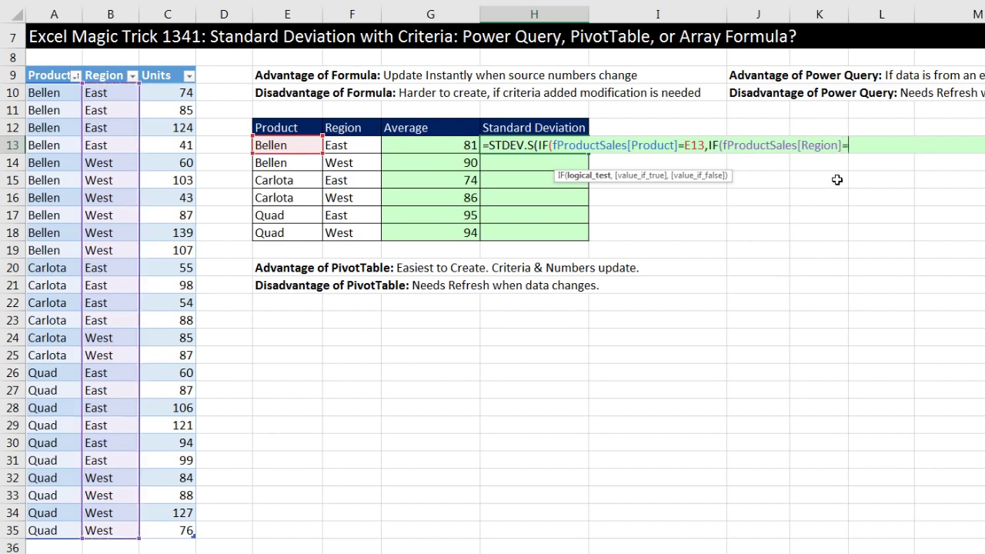
left_click(351, 146)
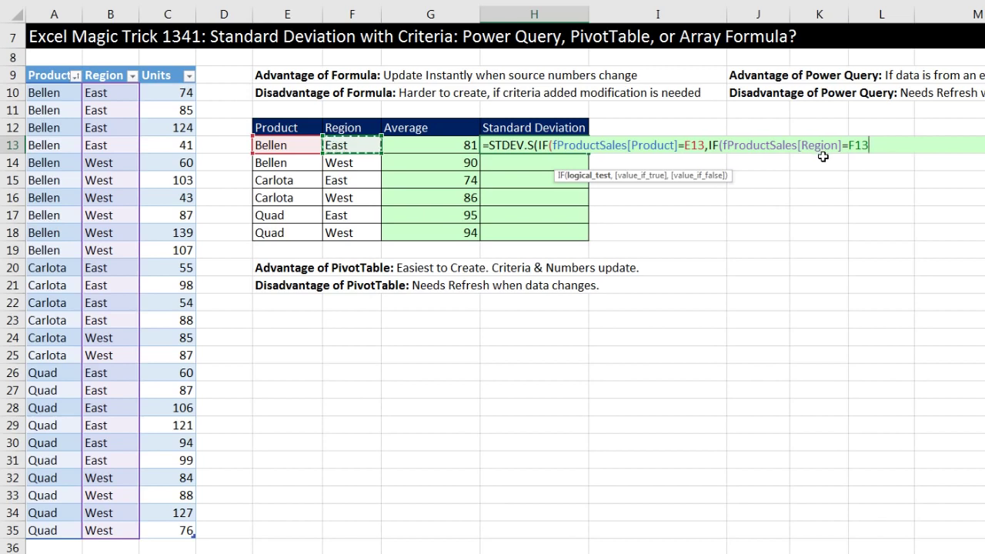
type(",")
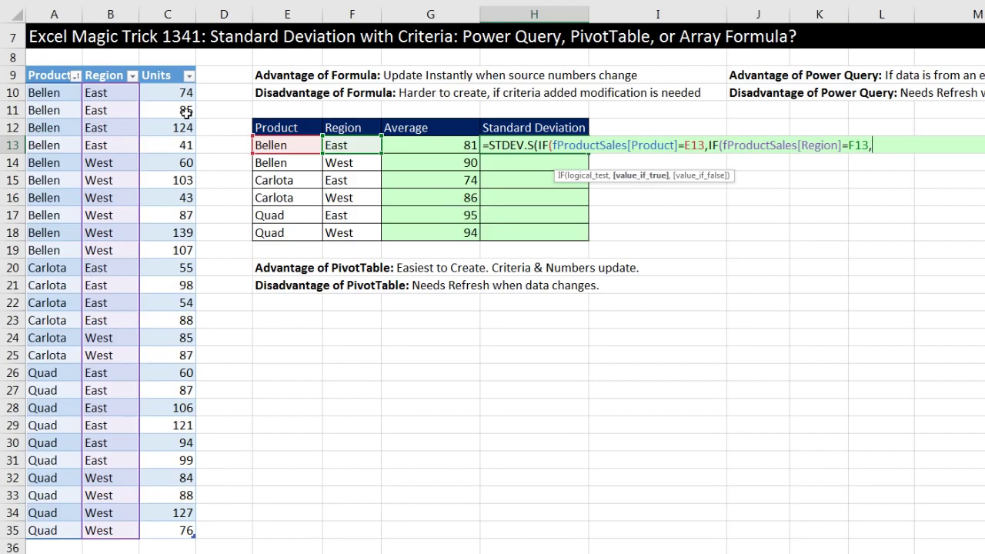
left_click_drag(163, 96, 181, 530)
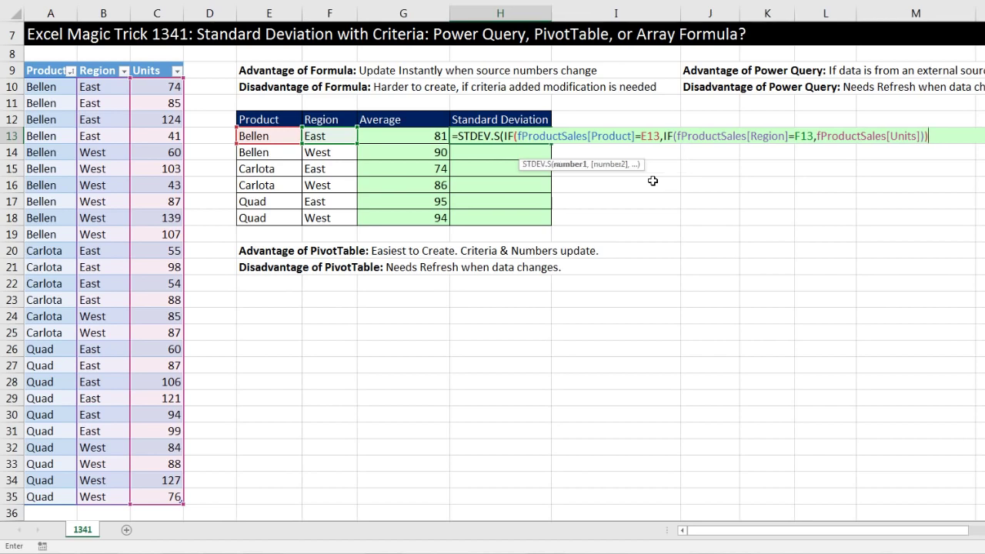
Evaluate the STDEV.S number1 argument in place to examine its array, and restore the formula with its closing parenthesis.
left_click(571, 165)
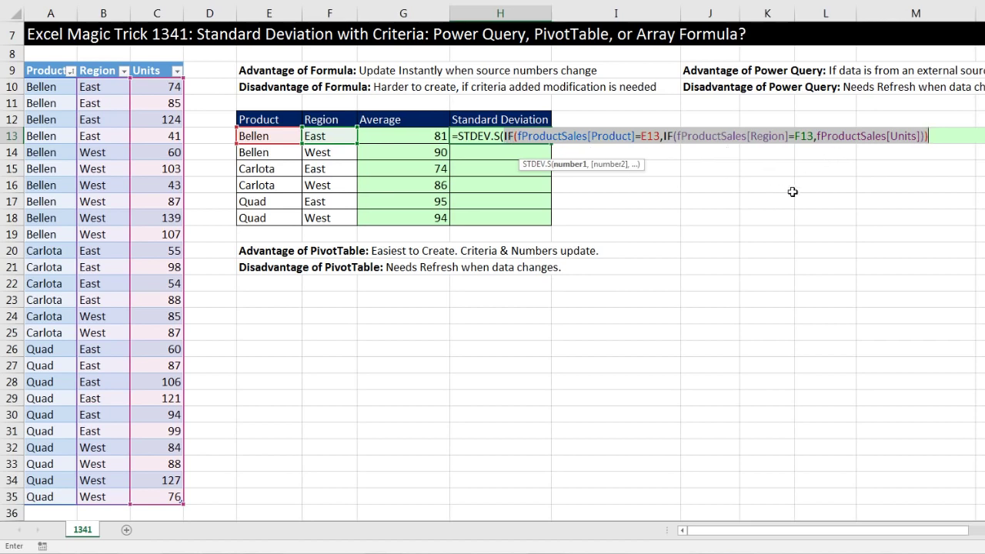
key("F9")
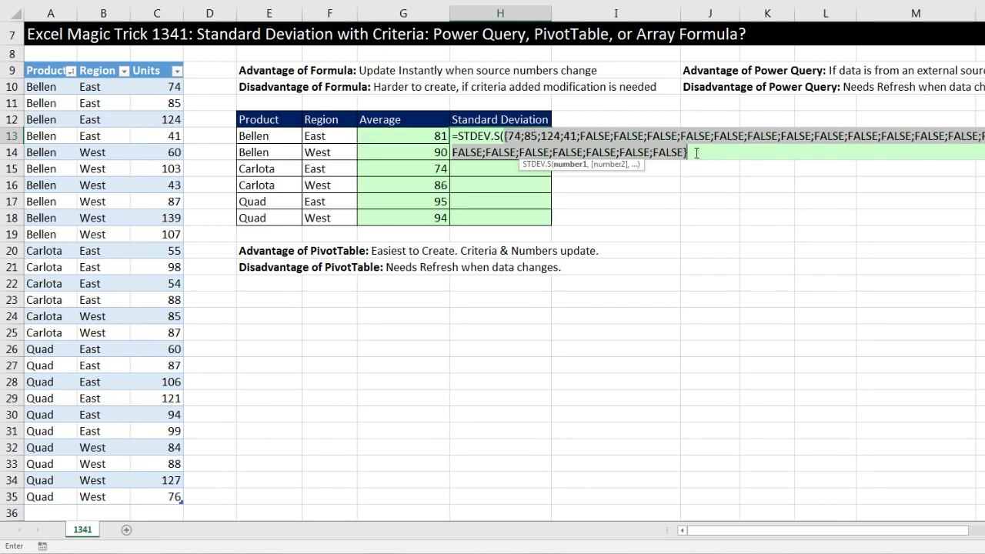
key("ctrl+z")
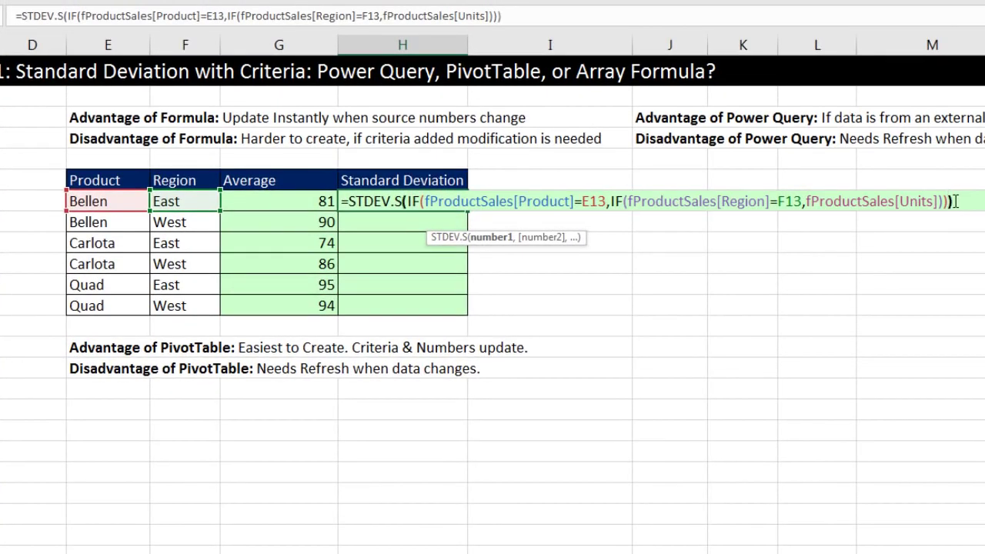
Highlight the first IF's logical test, fProductSales[Product]=E13, in the H13 formula to review its array operation.
left_click(429, 201)
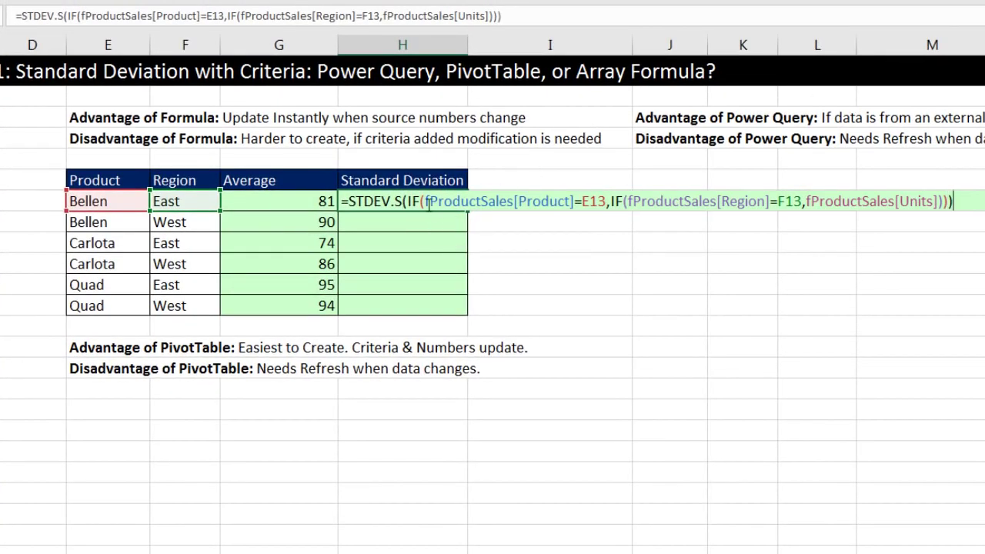
left_click(466, 238)
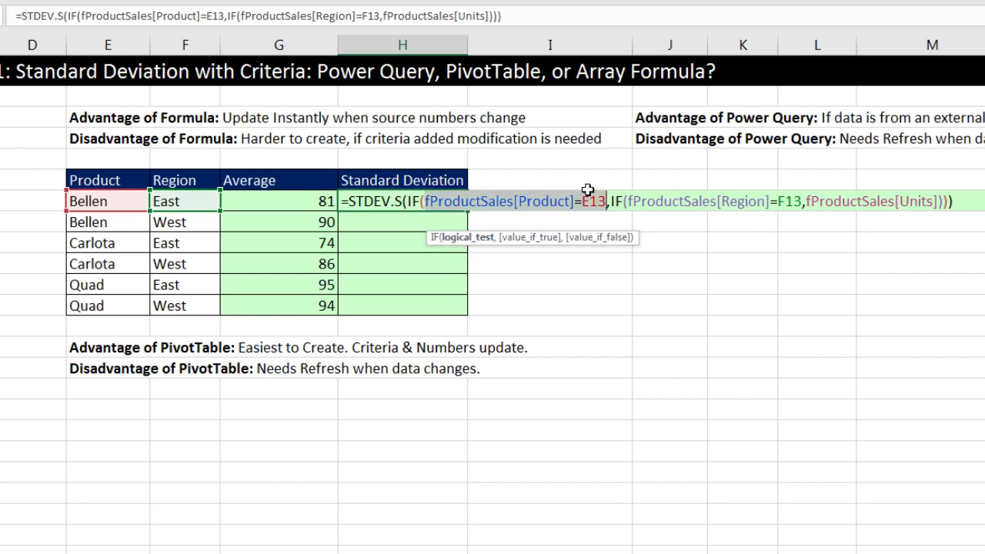
left_click(425, 201)
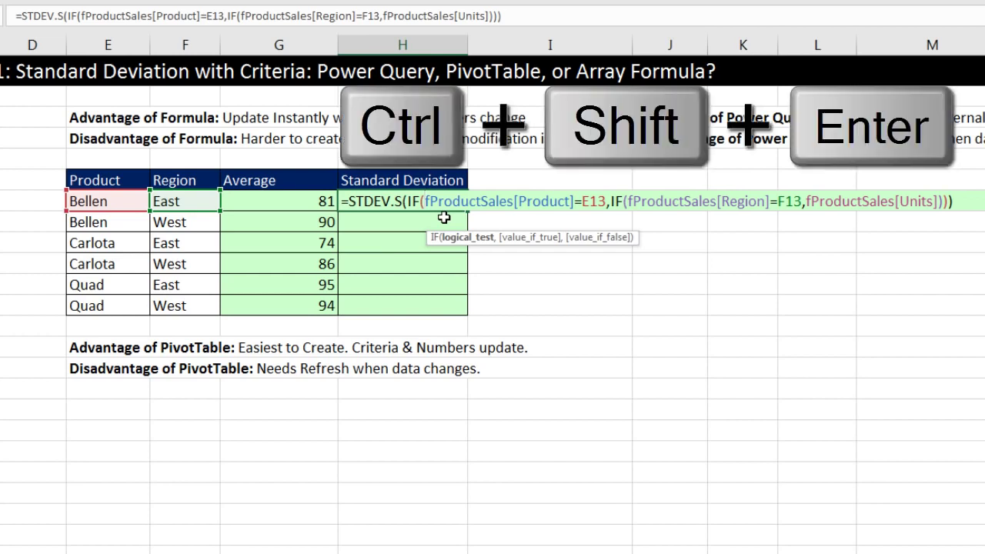
Enter the STDEV.S formula in H13 as an array formula, fill it down through H18, and check the last cell's formula.
key("ctrl+shift+Return")
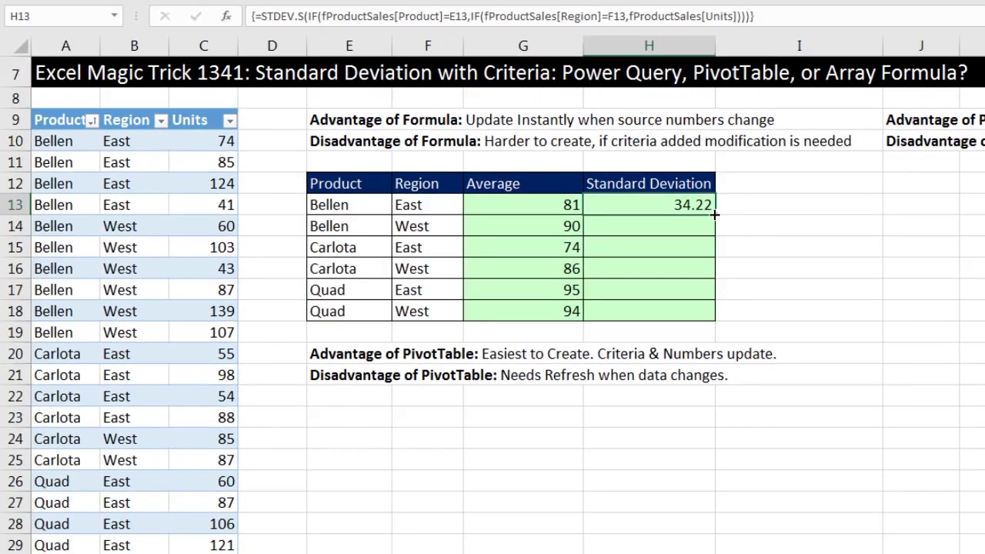
double_click(831, 371)
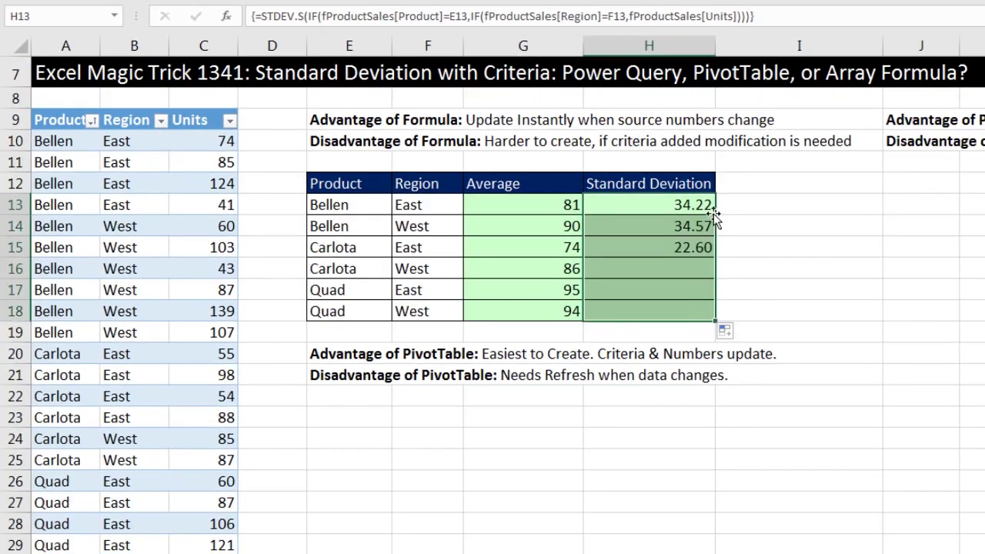
left_click(644, 310)
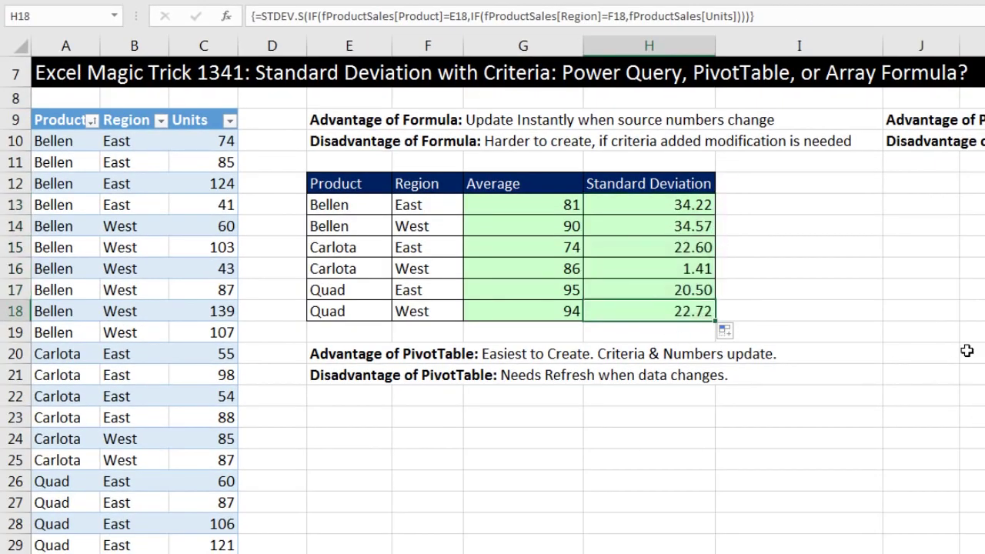
key("F2")
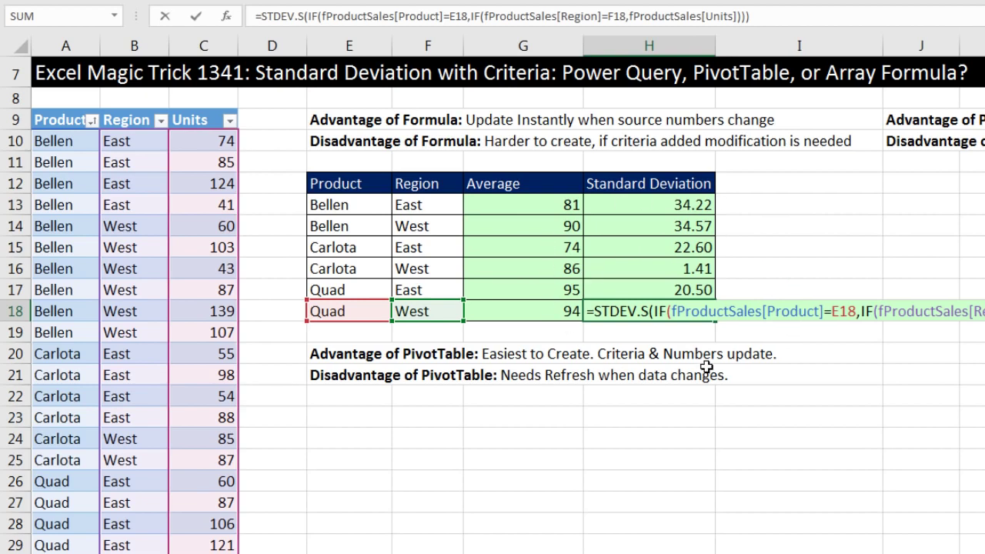
key("ctrl+shift+Return")
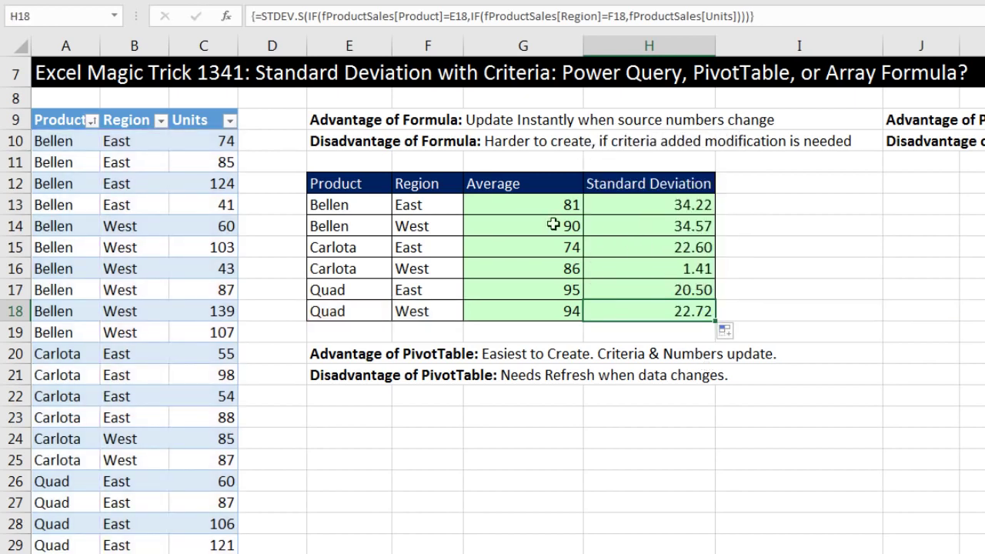
Set the units value in C10 to 100 to test whether the formulas recalculate, and undo the change.
left_click(222, 140)
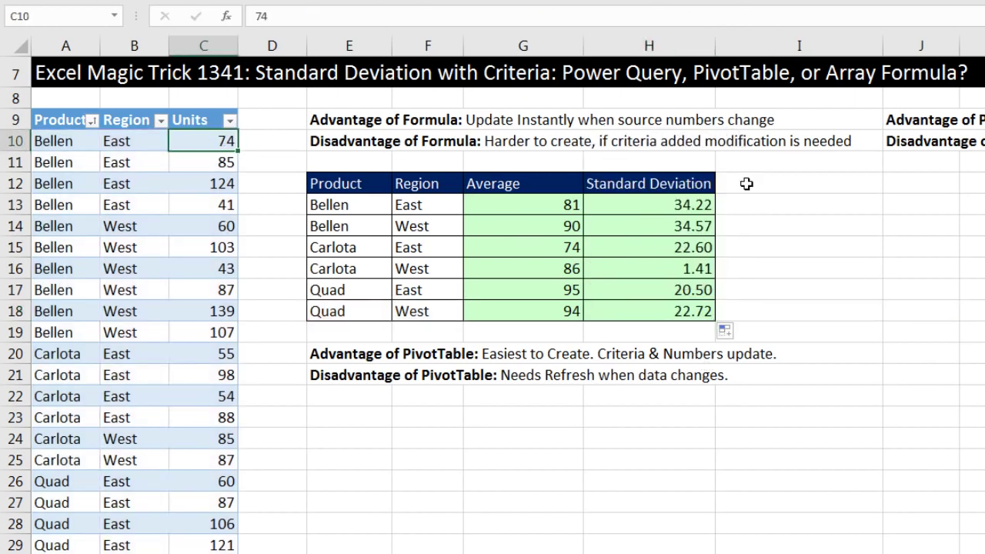
type("100")
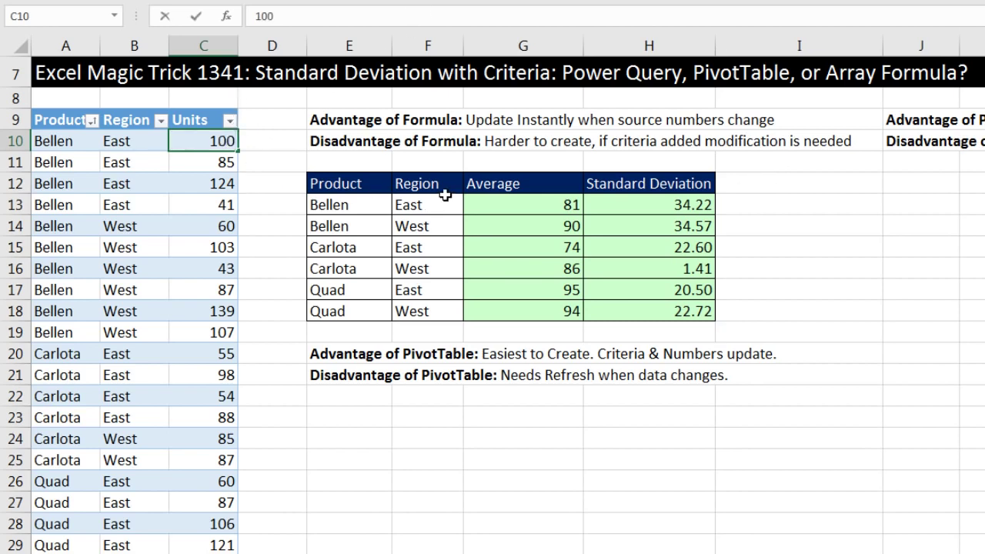
key("Return")
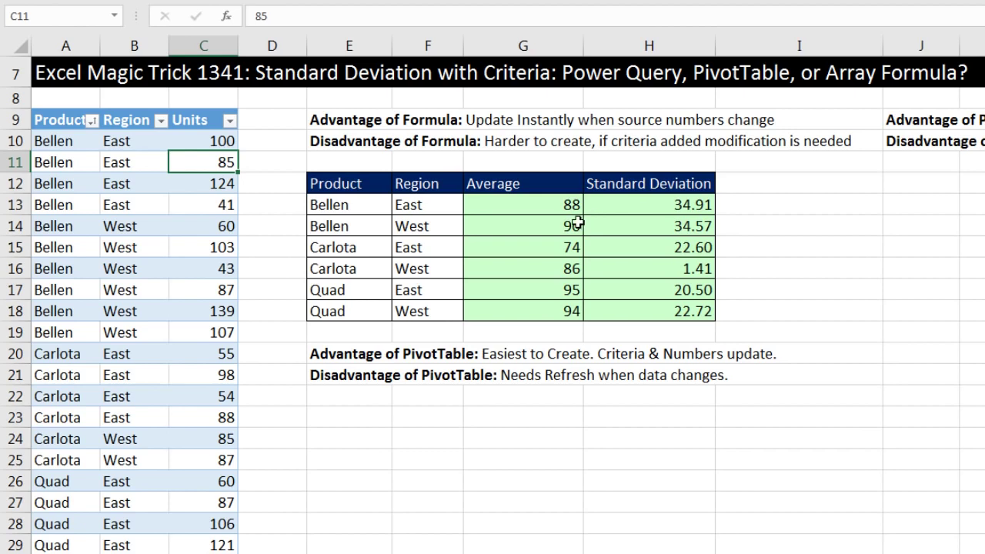
key("ctrl+z")
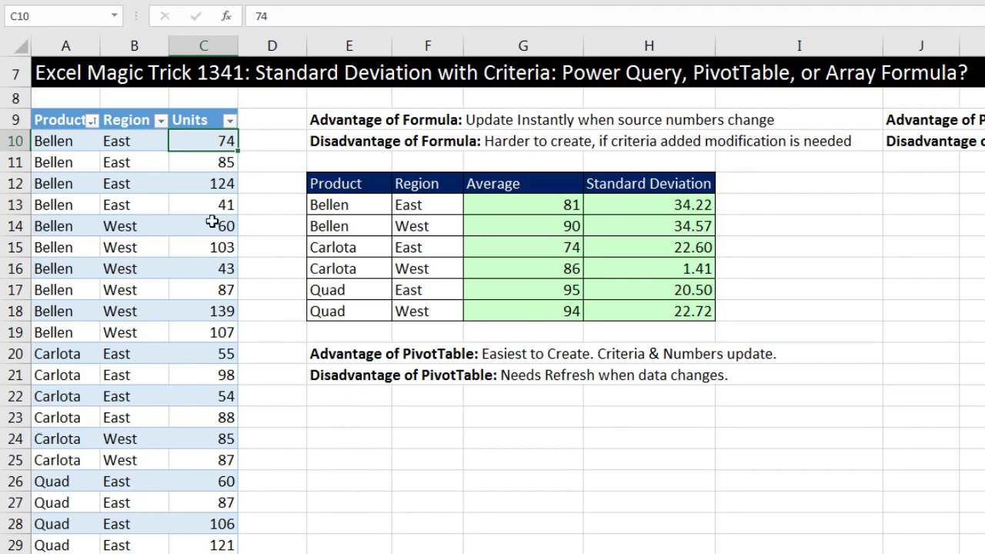
Create a PivotTable from the fProductSales table on the existing worksheet at cell E23.
left_click(147, 167)
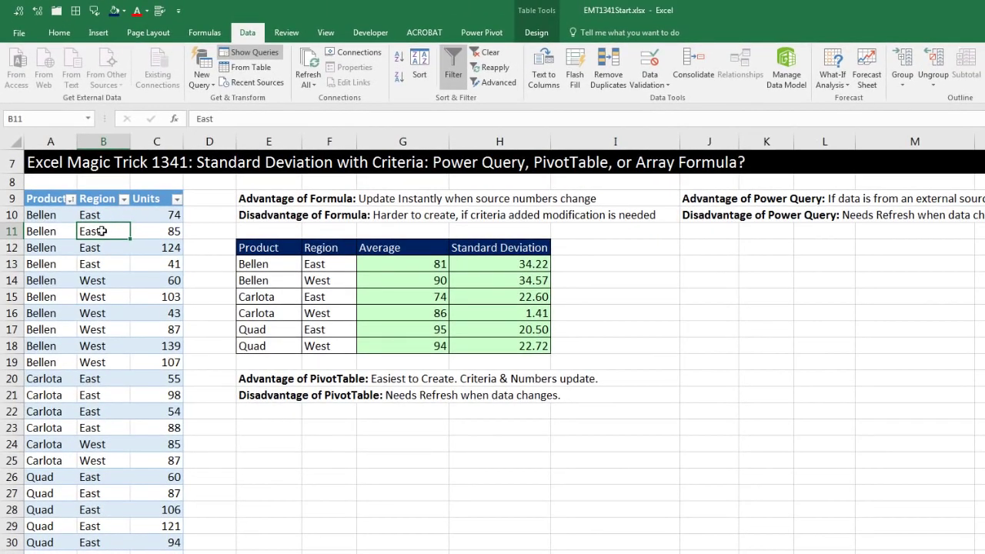
left_click(93, 37)
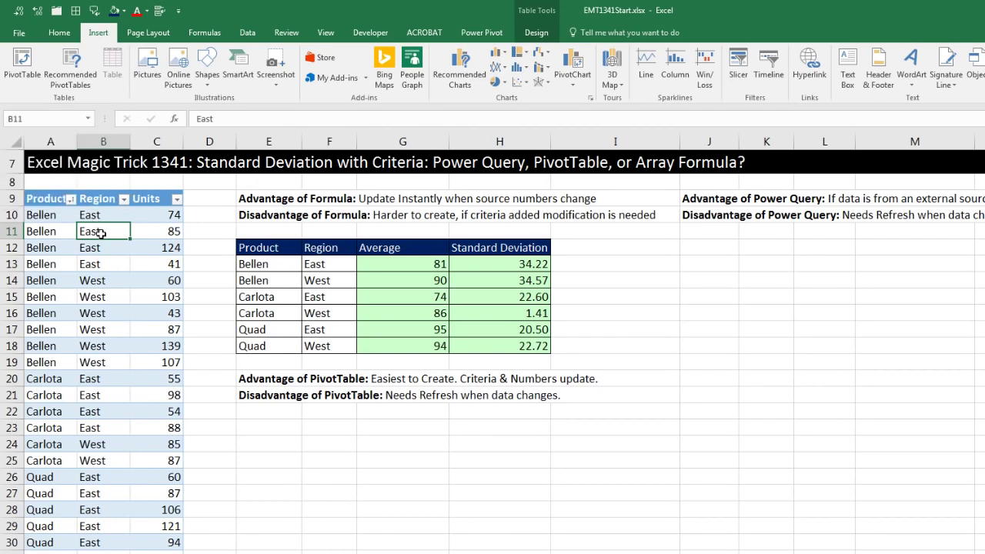
key("alt")
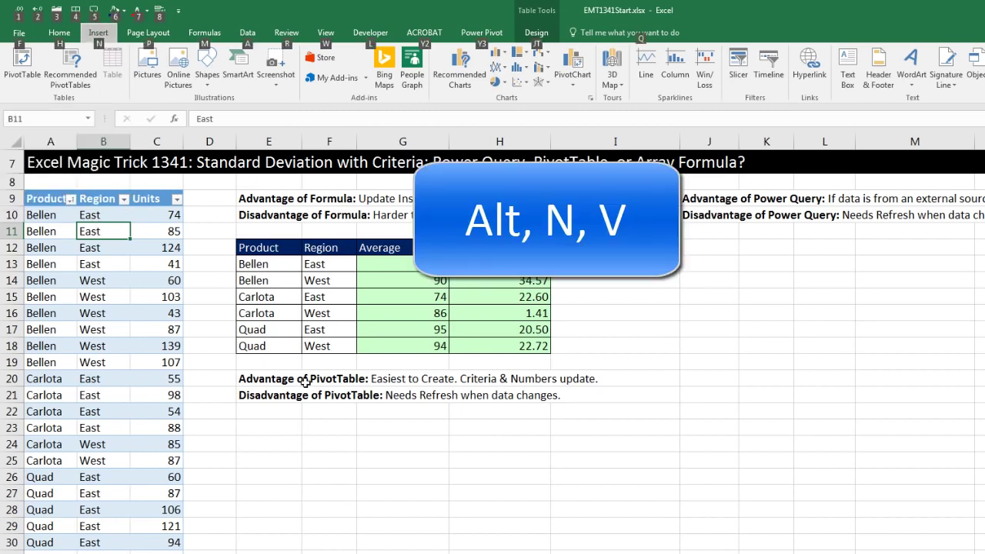
key("n")
key("v")
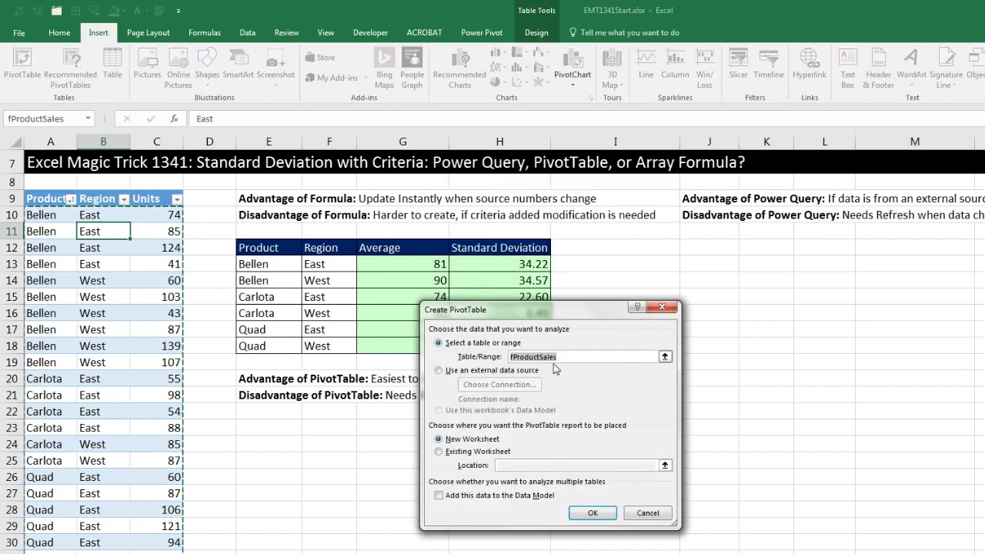
left_click(442, 452)
left_click(516, 466)
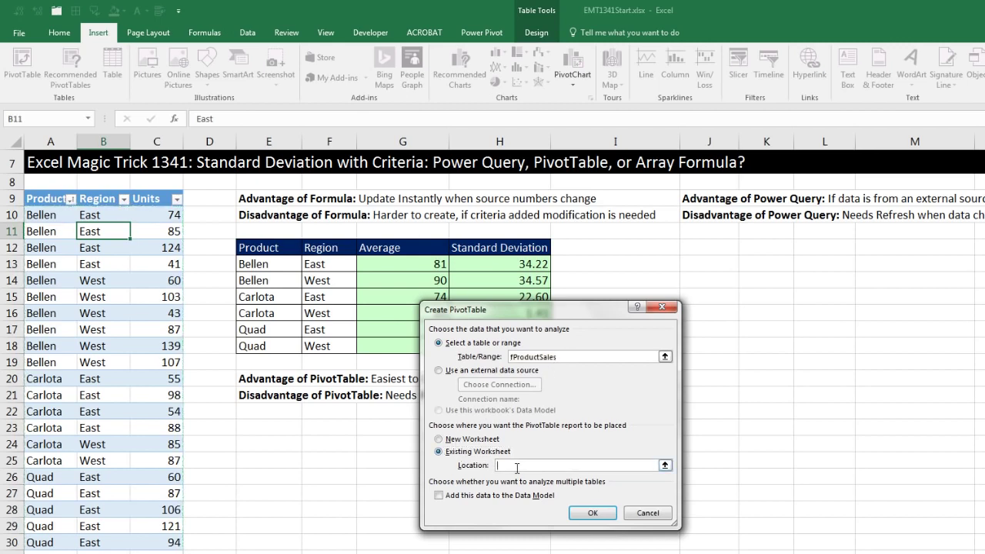
left_click(274, 423)
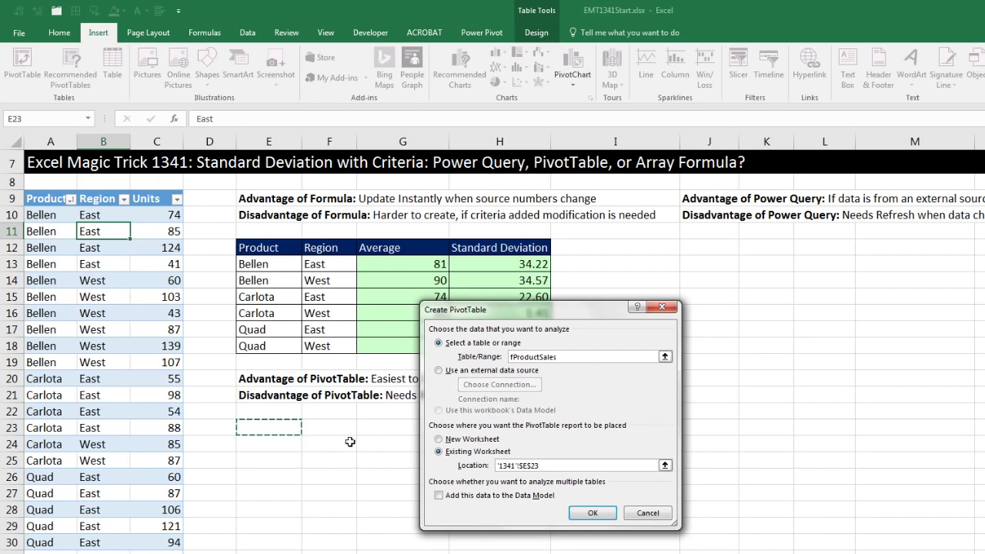
left_click(597, 514)
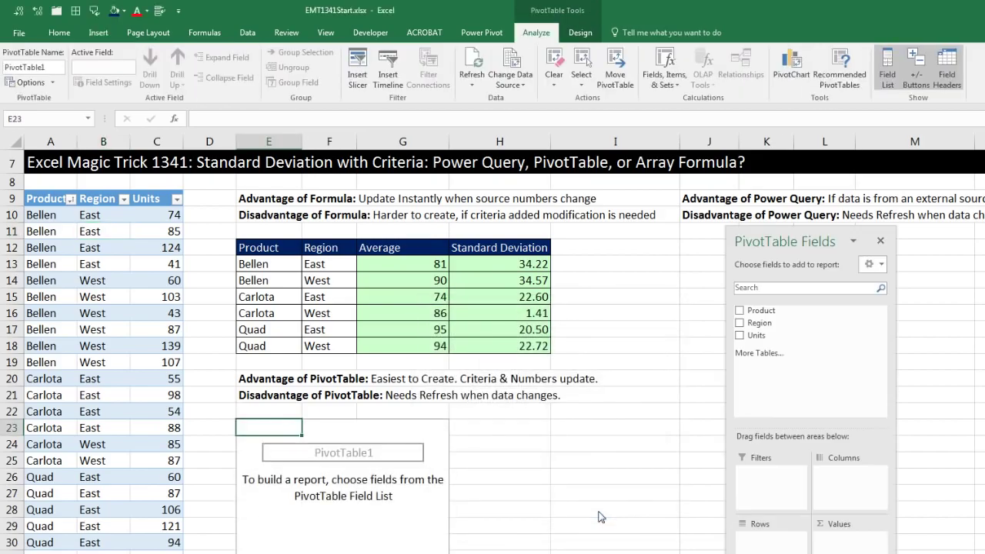
Add Product and Region, in that order, to the PivotTable's row area.
left_click_drag(769, 237, 567, 251)
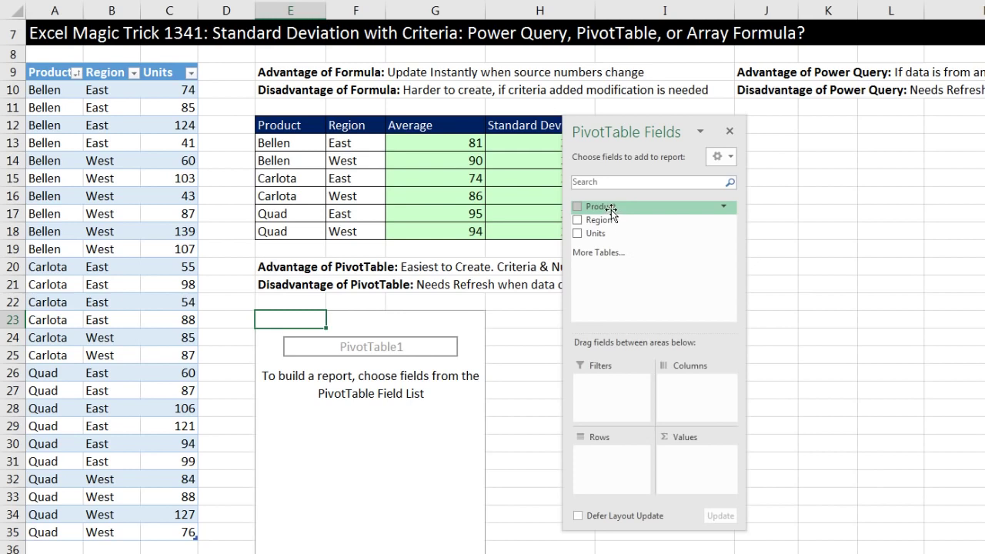
left_click_drag(609, 208, 620, 464)
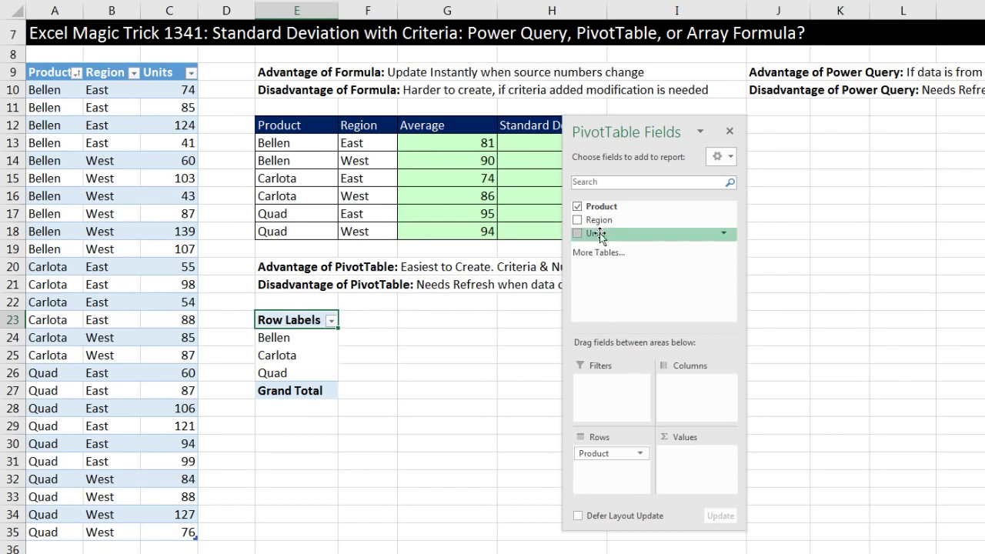
left_click_drag(596, 223, 616, 474)
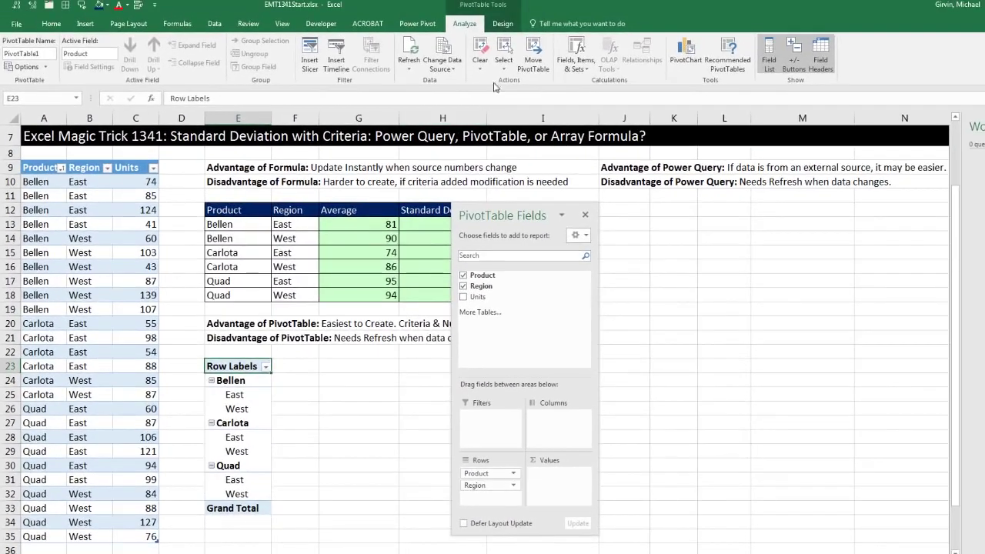
Show the PivotTable report layout in Tabular Form.
left_click(502, 24)
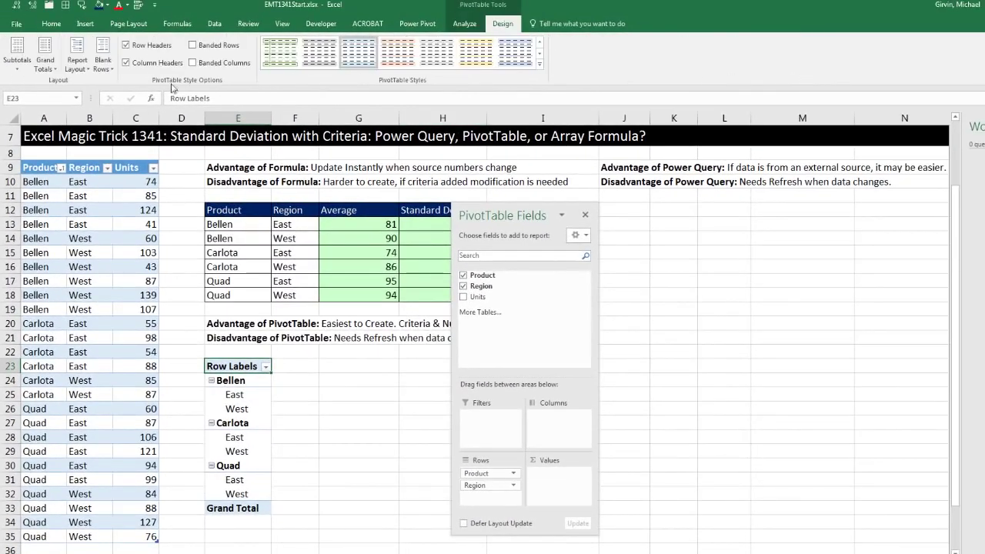
left_click(86, 72)
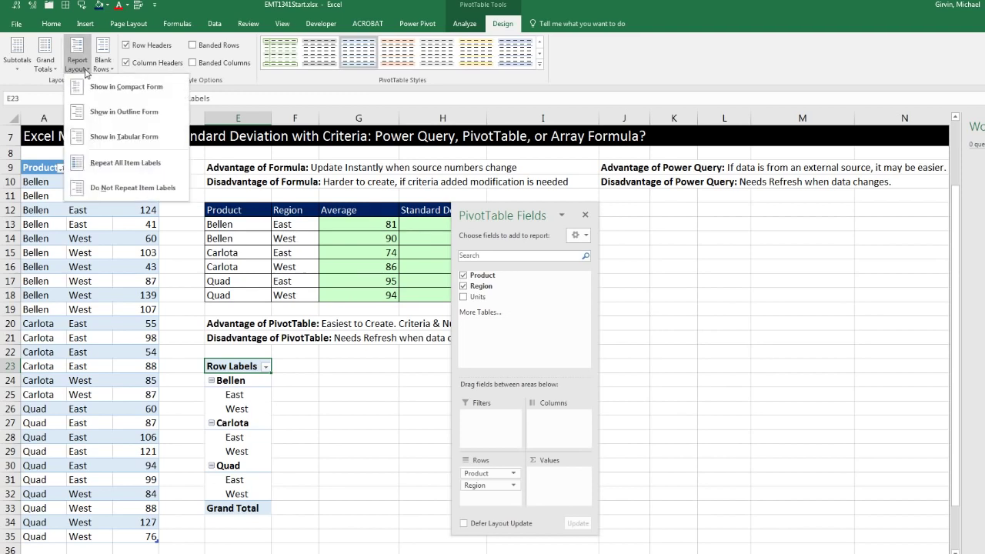
left_click(98, 139)
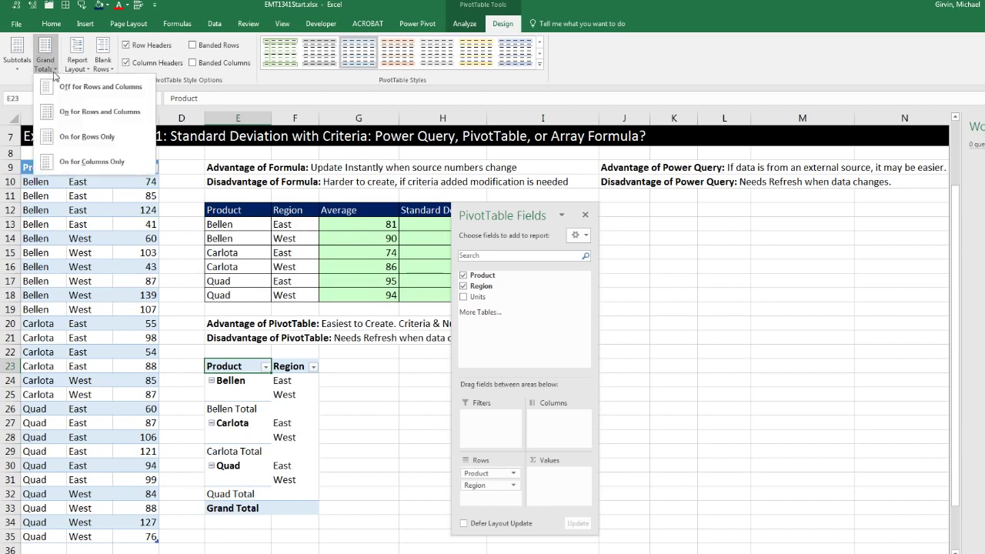
Turn off the PivotTable's grand totals for rows and columns and hide all its subtotals.
left_click(68, 96)
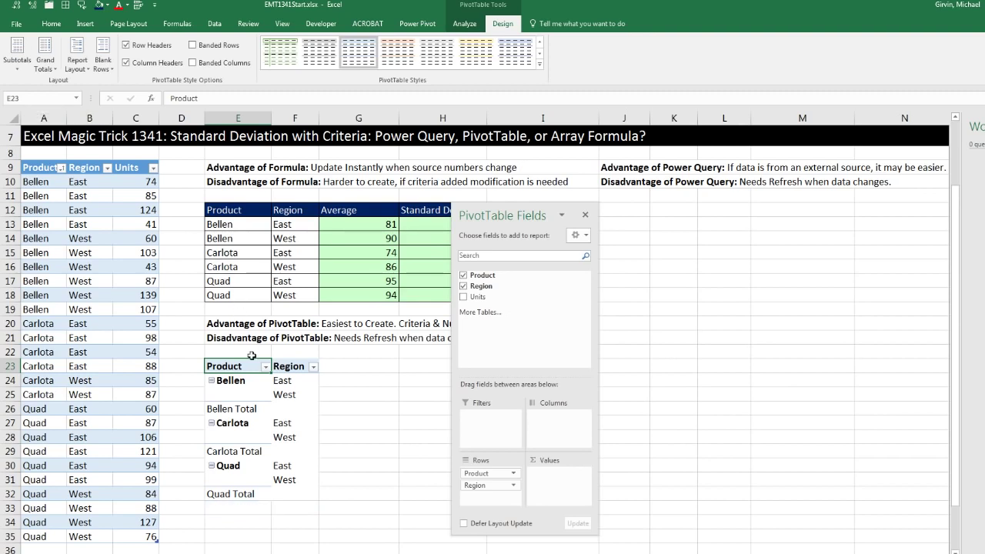
left_click_drag(280, 409, 249, 407)
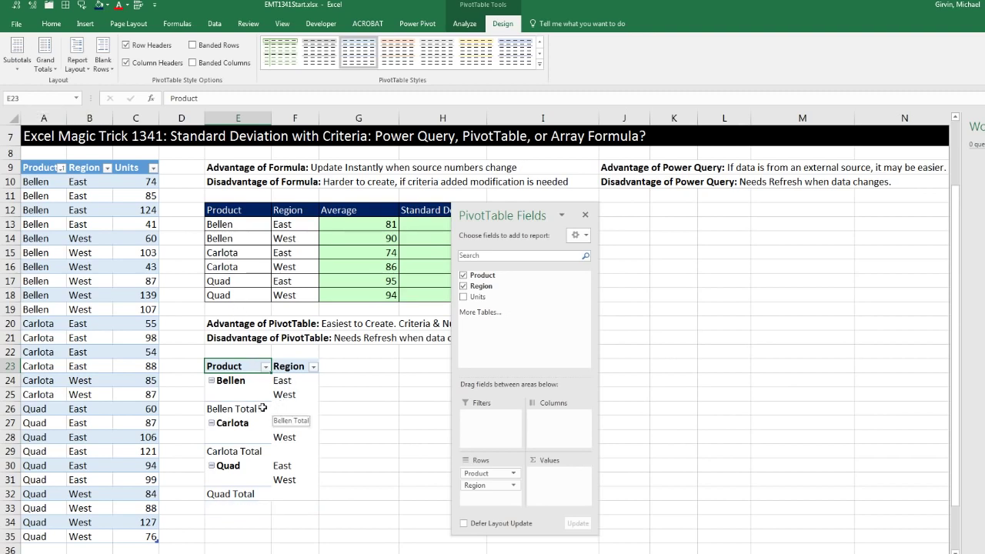
left_click(17, 52)
left_click(37, 90)
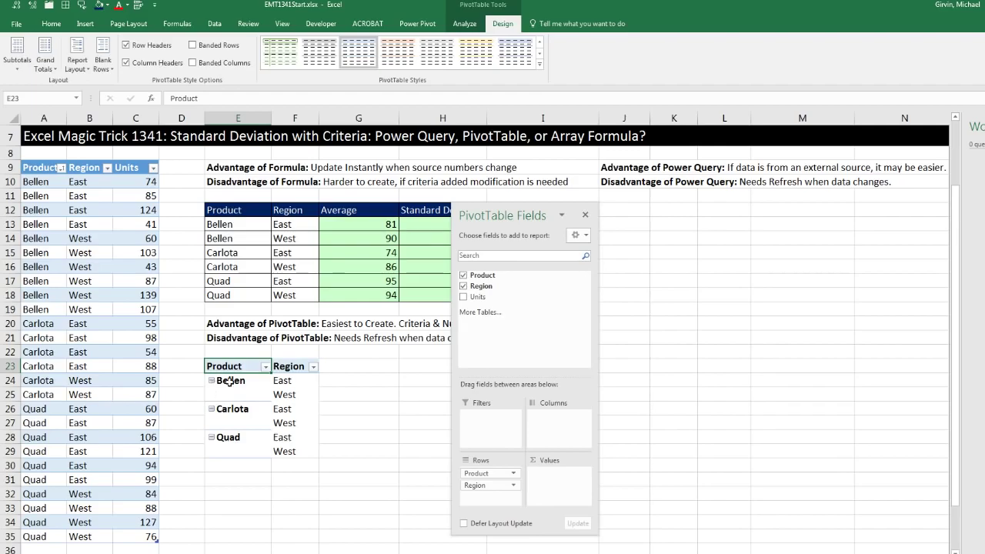
Turn off the PivotTable's expand/collapse buttons and repeat all item labels in its rows.
right_click(231, 382)
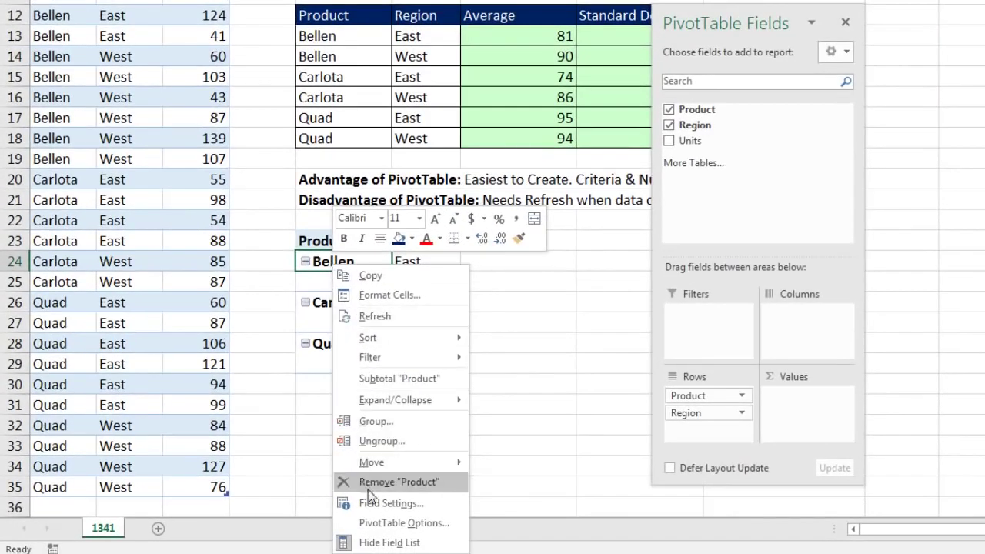
left_click(383, 522)
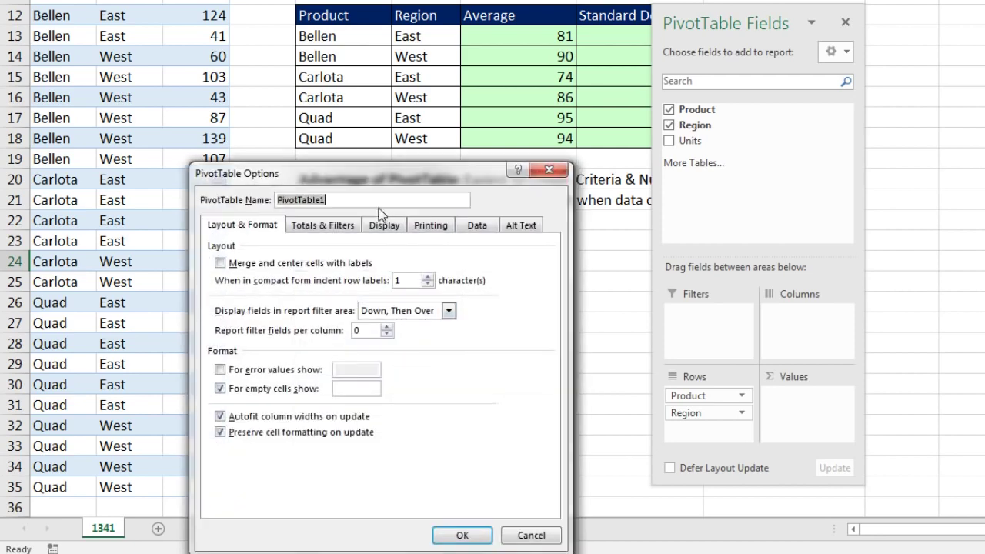
left_click_drag(377, 185, 456, 109)
left_click(467, 152)
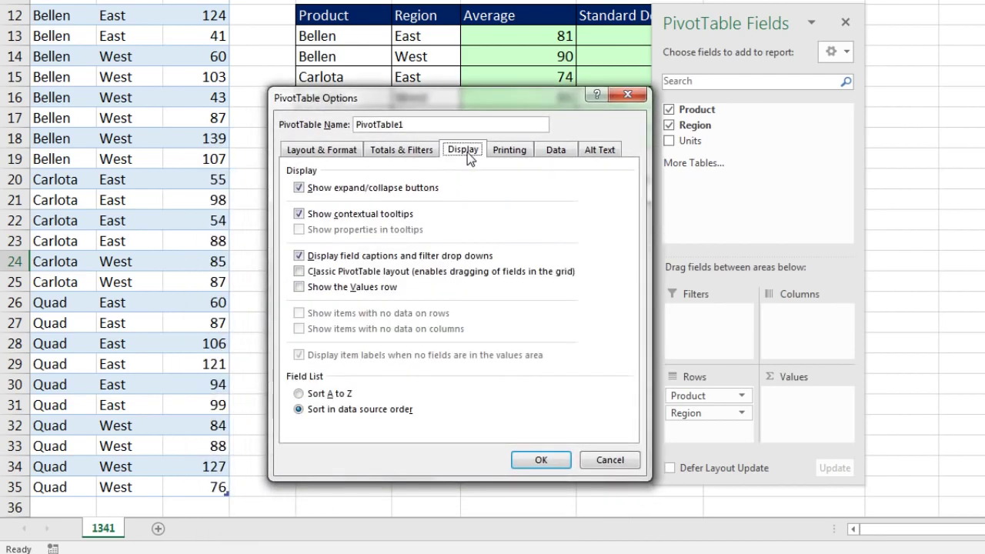
left_click(298, 188)
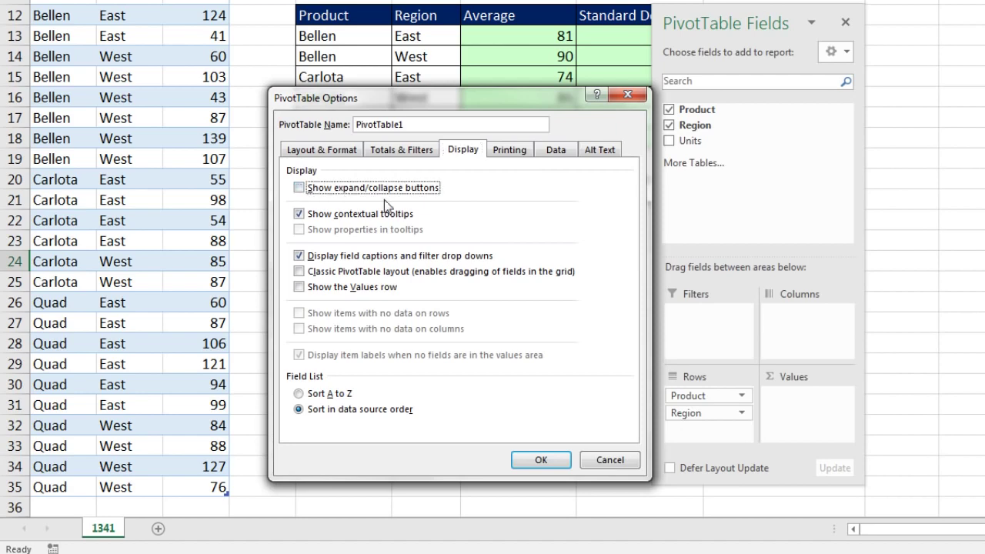
left_click(540, 460)
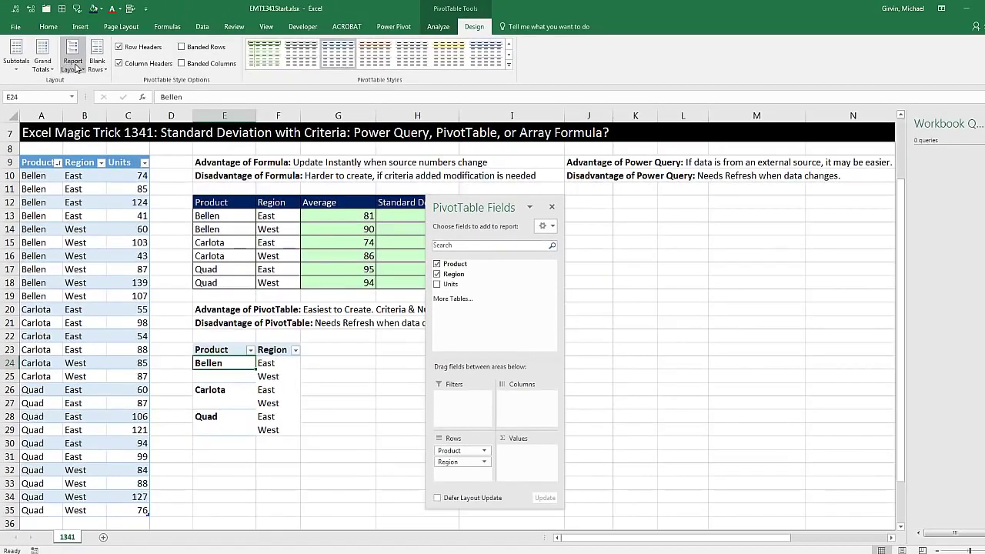
left_click(75, 68)
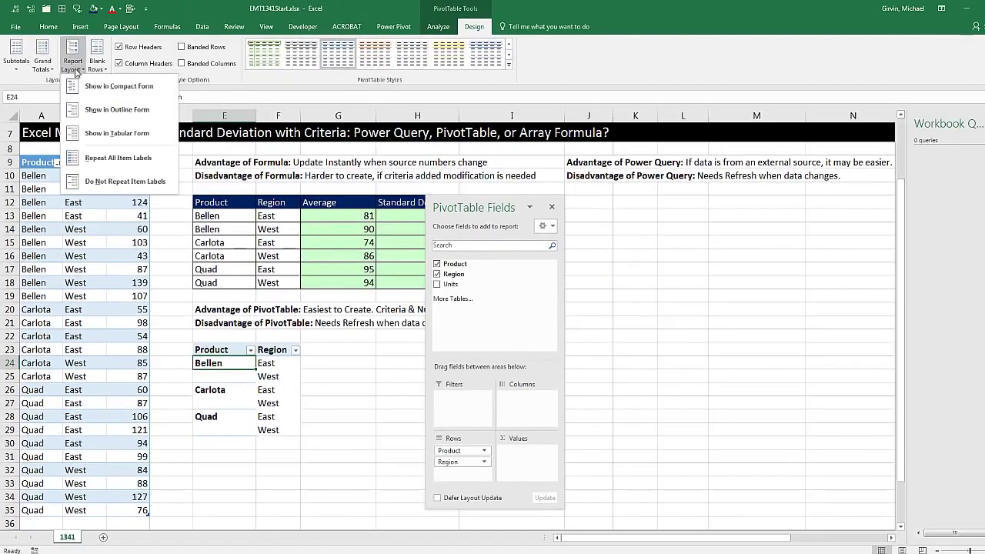
left_click(136, 160)
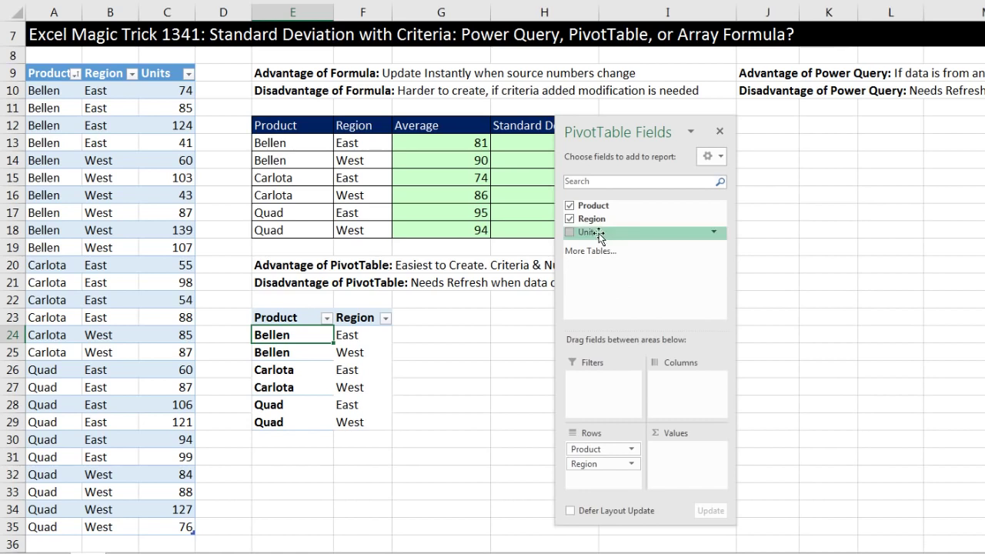
Add the Units field to the PivotTable's values area twice, and move the field list clear of the data.
left_click_drag(589, 232, 661, 461)
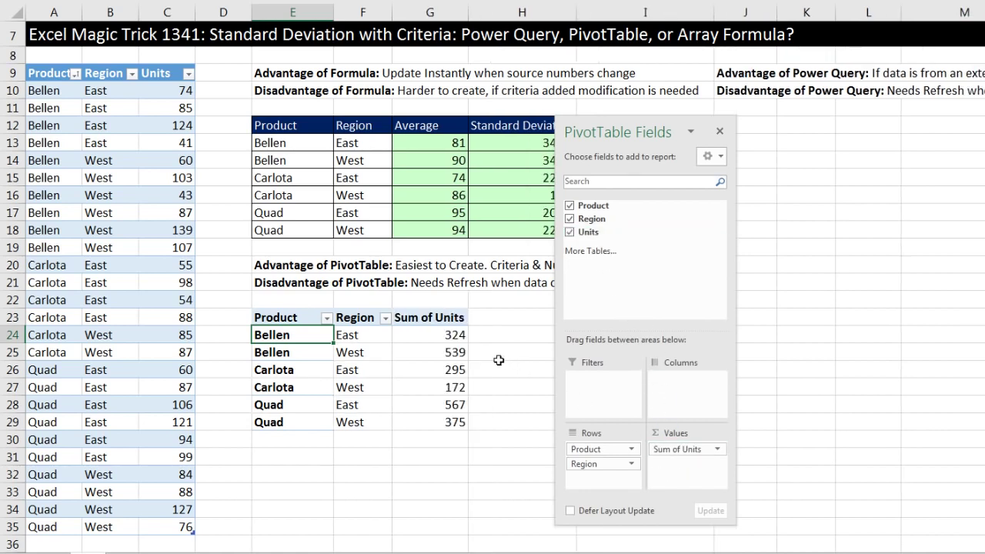
left_click_drag(590, 233, 695, 477)
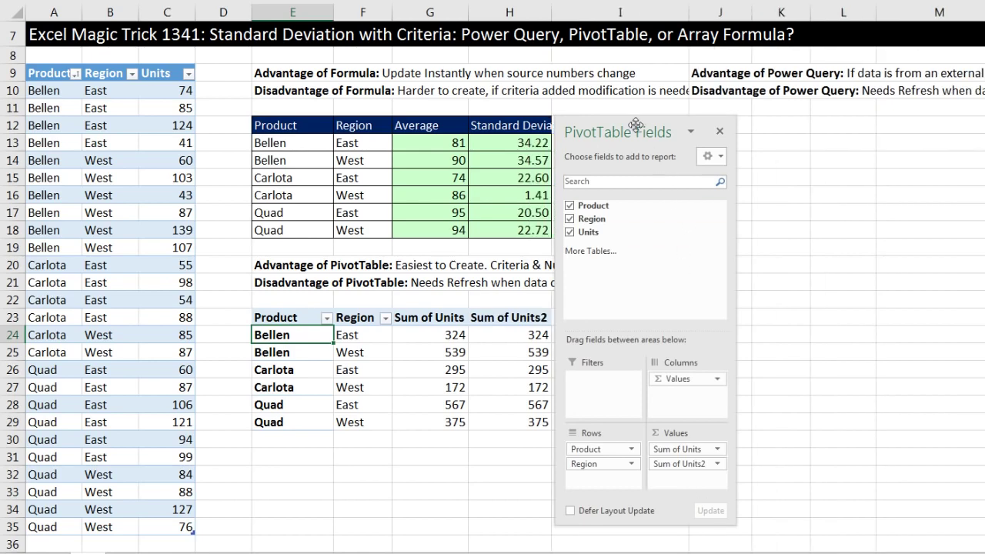
left_click_drag(633, 126, 793, 108)
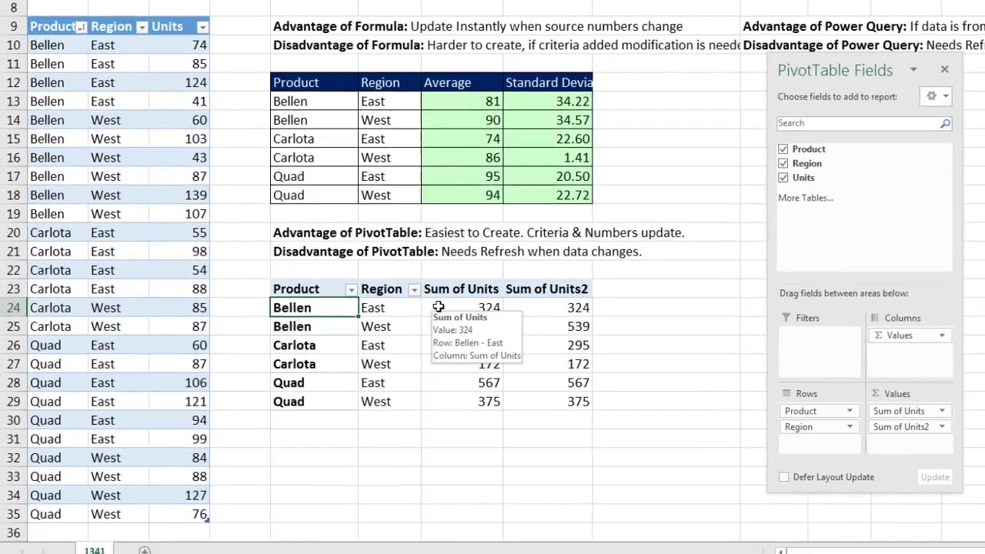
Summarize the PivotTable's first Units value column by Average.
left_click(408, 334)
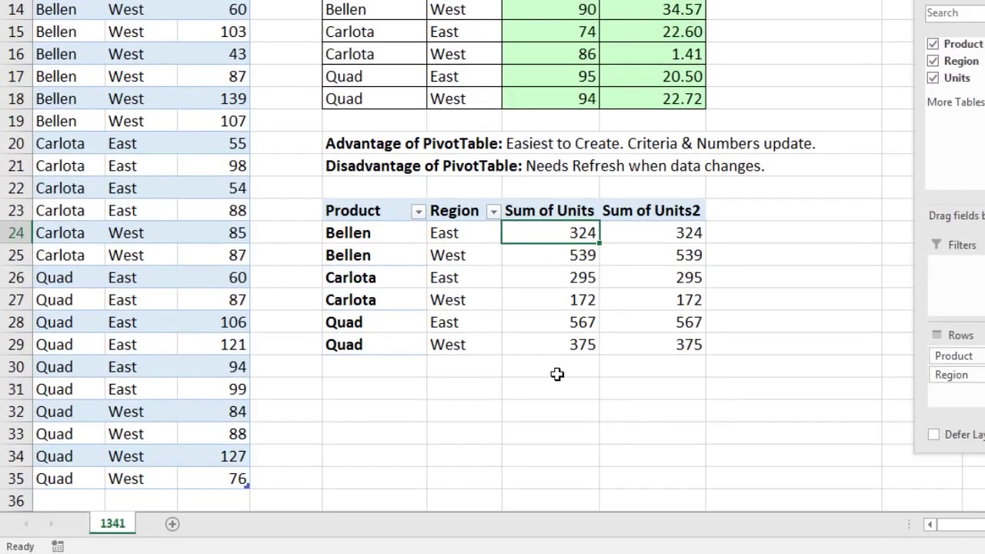
right_click(523, 229)
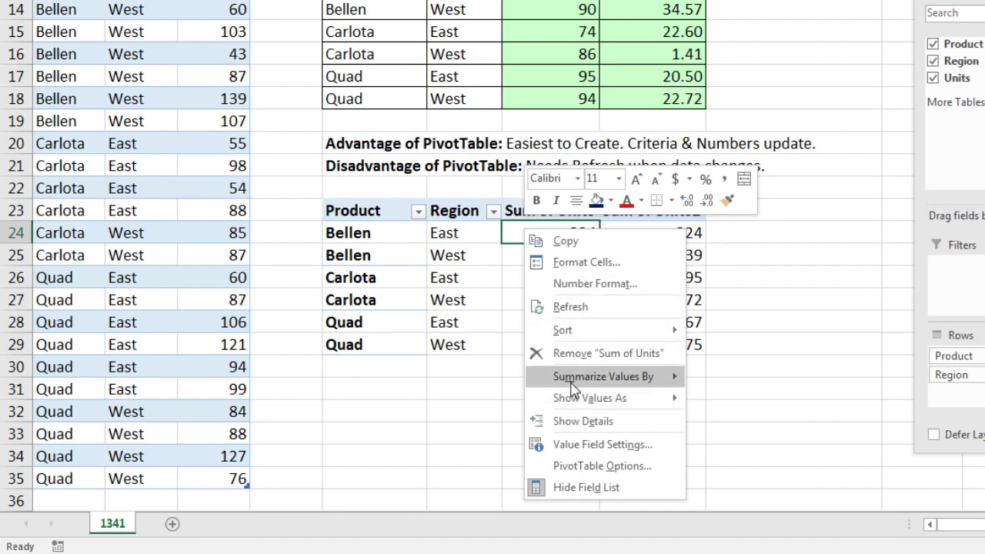
mouse_move(570, 383)
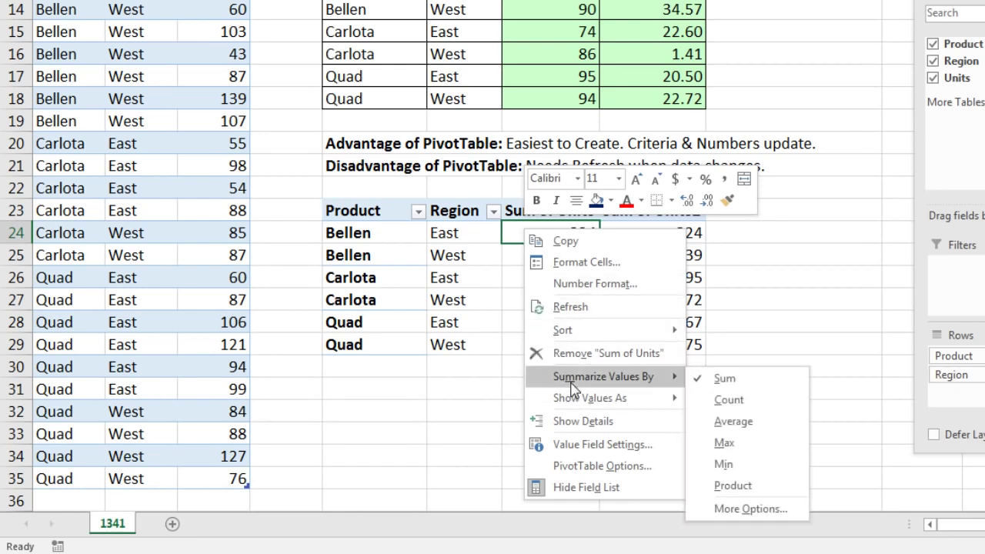
left_click(756, 429)
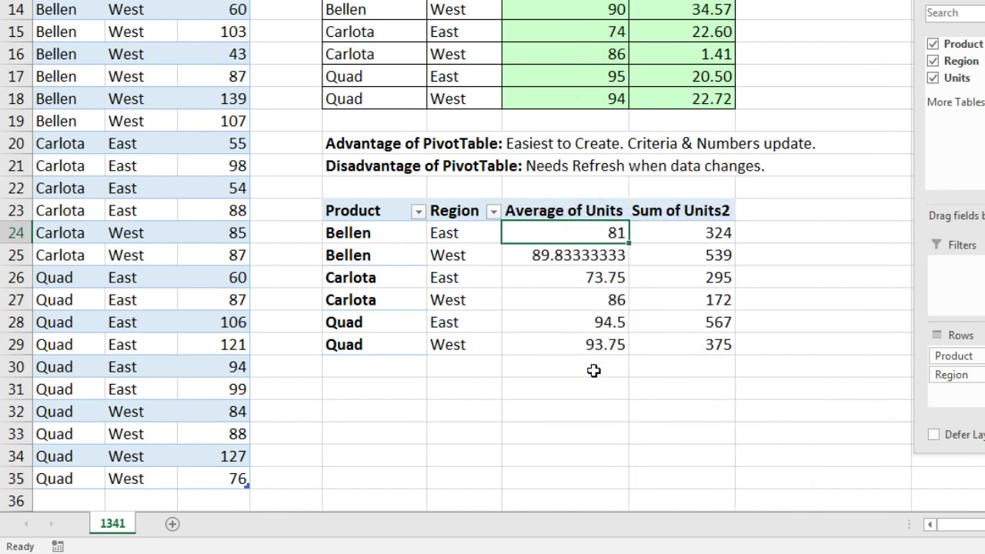
Format the PivotTable's Average of Units values as Number with 0 decimal places.
right_click(518, 236)
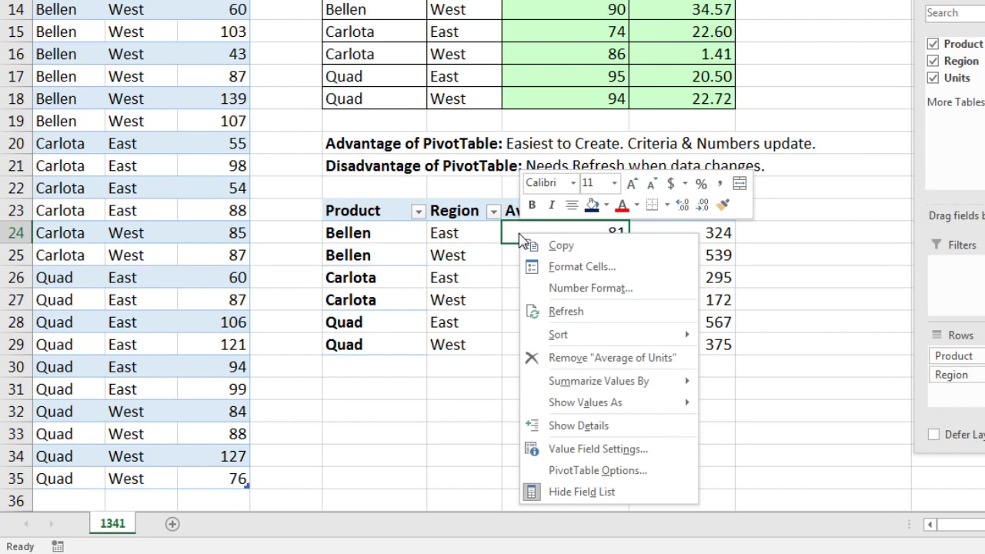
left_click(579, 296)
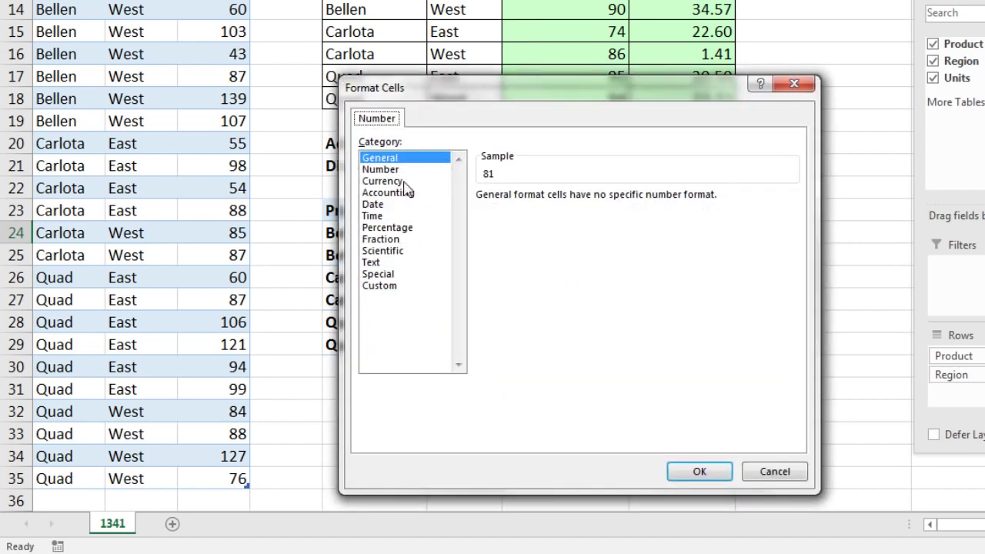
left_click(382, 170)
left_click(597, 201)
left_click(597, 201)
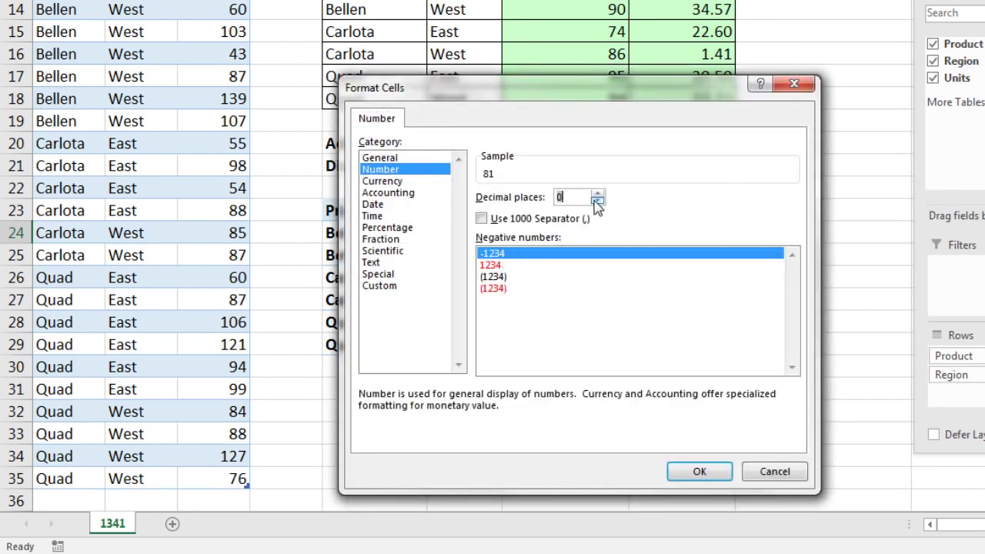
left_click(694, 471)
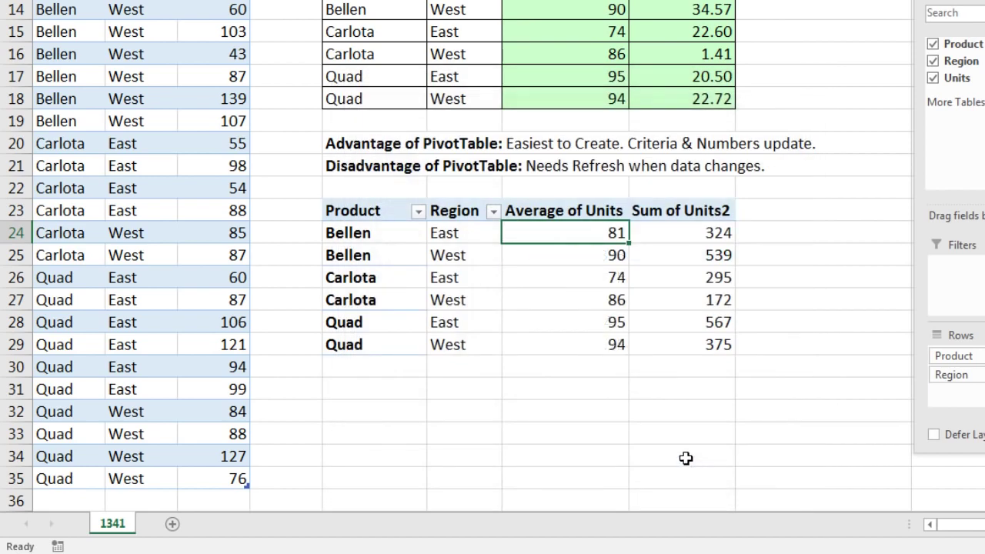
Choose StdDev as the summary calculation for the PivotTable's second Units value field.
right_click(663, 237)
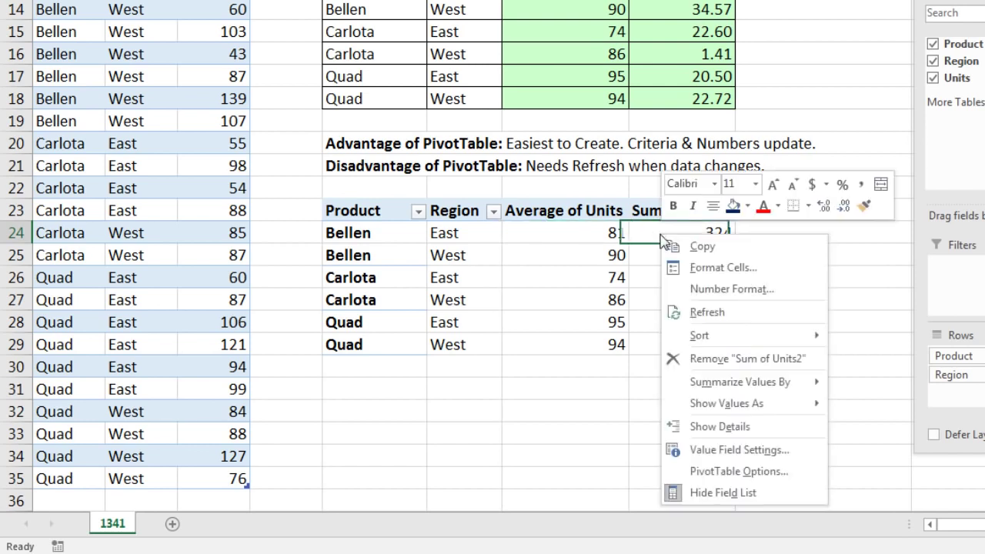
mouse_move(739, 391)
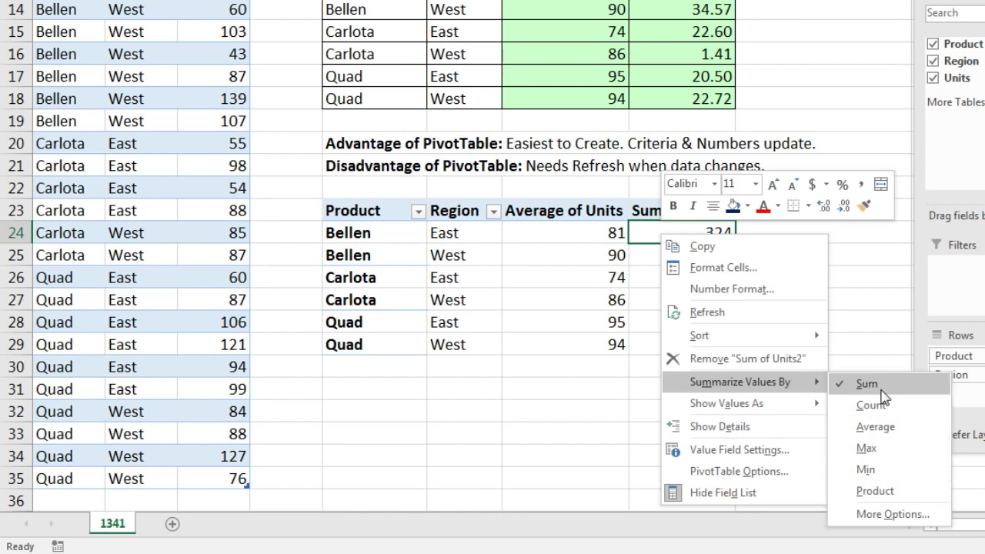
left_click(884, 514)
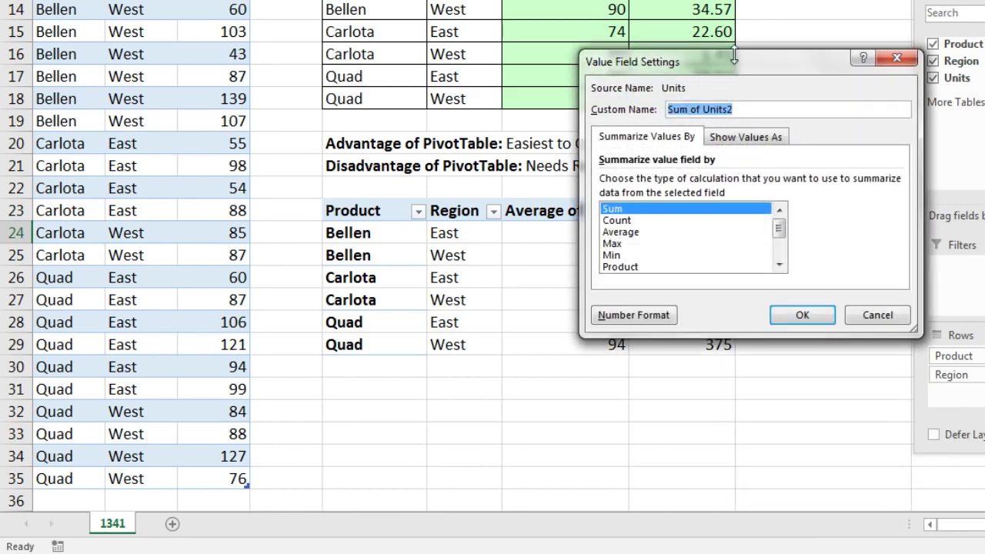
left_click_drag(742, 64, 730, 167)
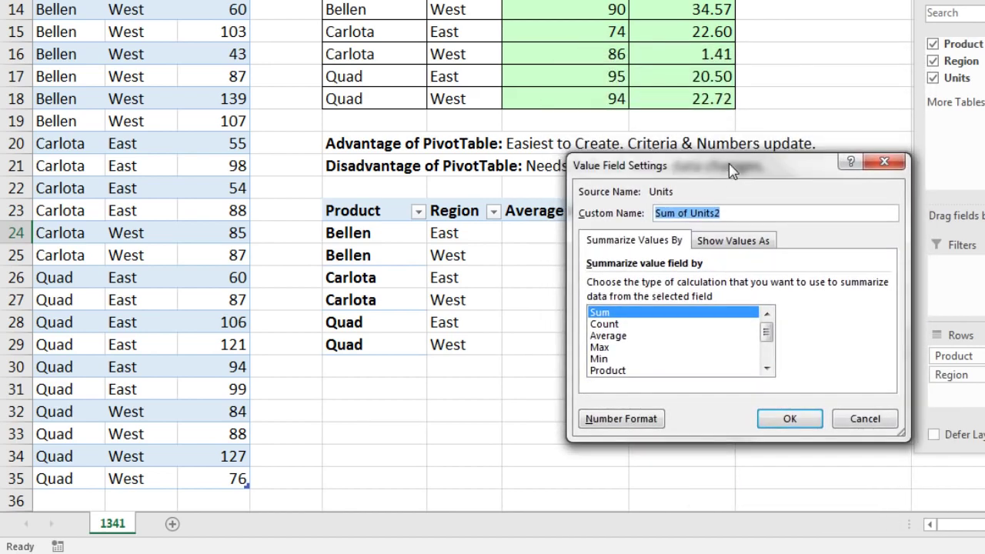
left_click(766, 368)
left_click(766, 369)
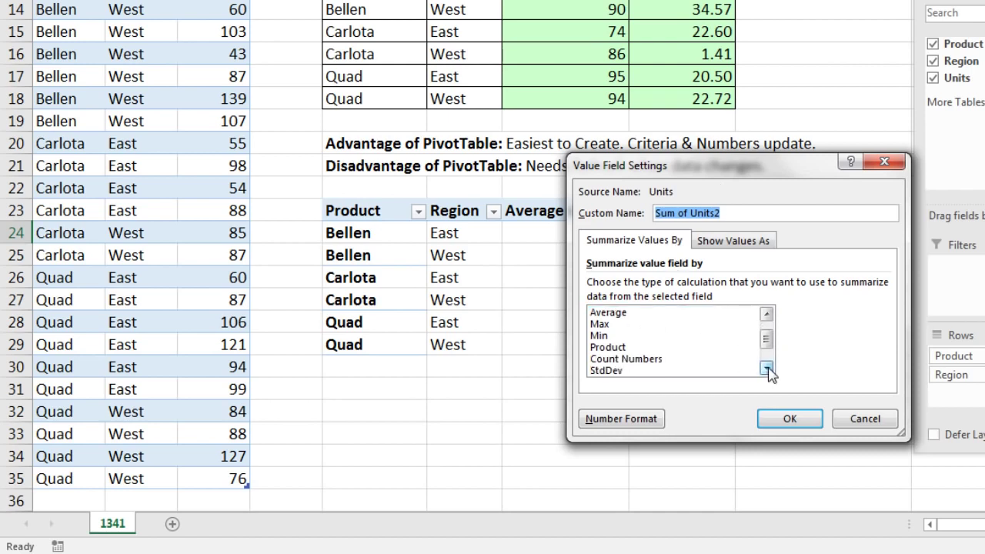
left_click(767, 368)
left_click(766, 368)
left_click(766, 369)
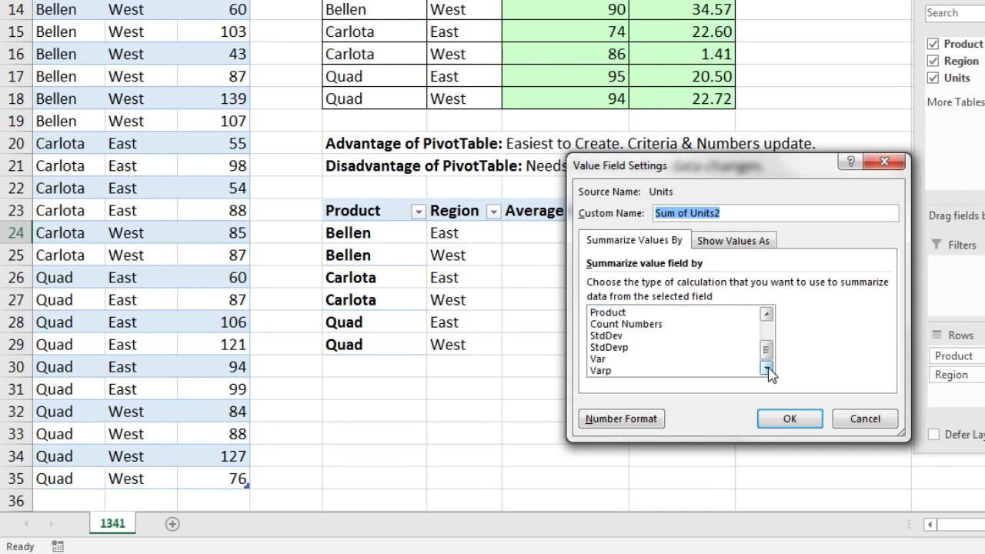
left_click(614, 336)
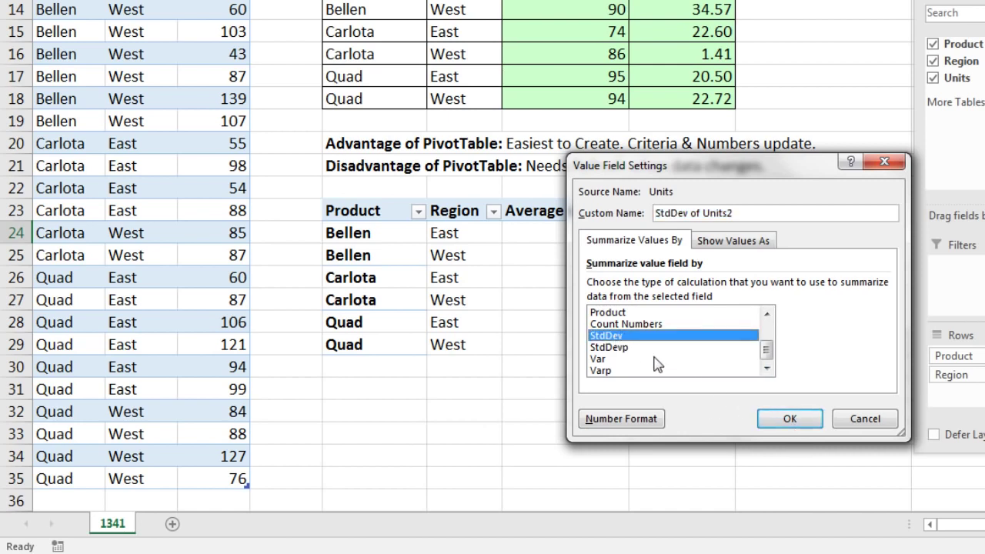
Give the StdDev field the Number format with 2 decimal places and apply its value field settings.
left_click(618, 421)
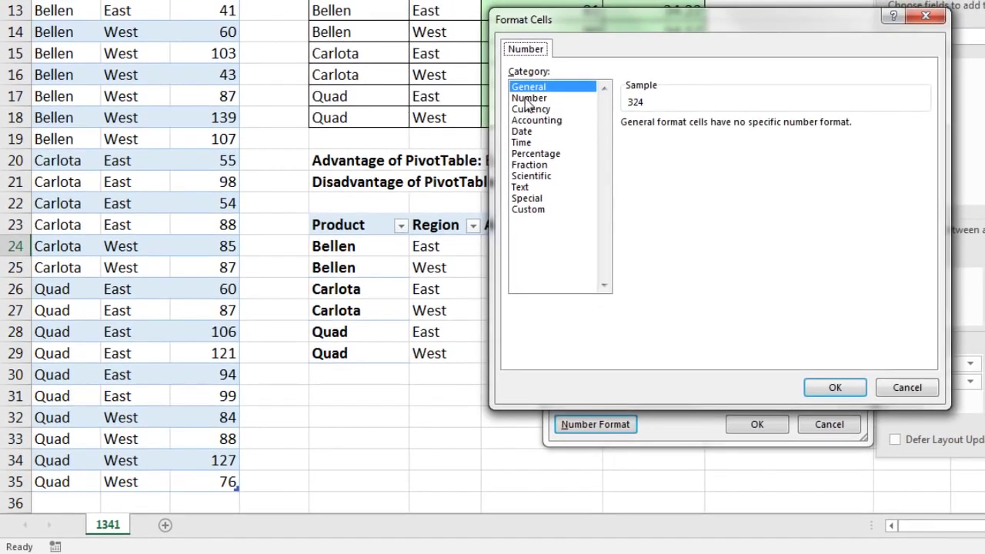
left_click(532, 97)
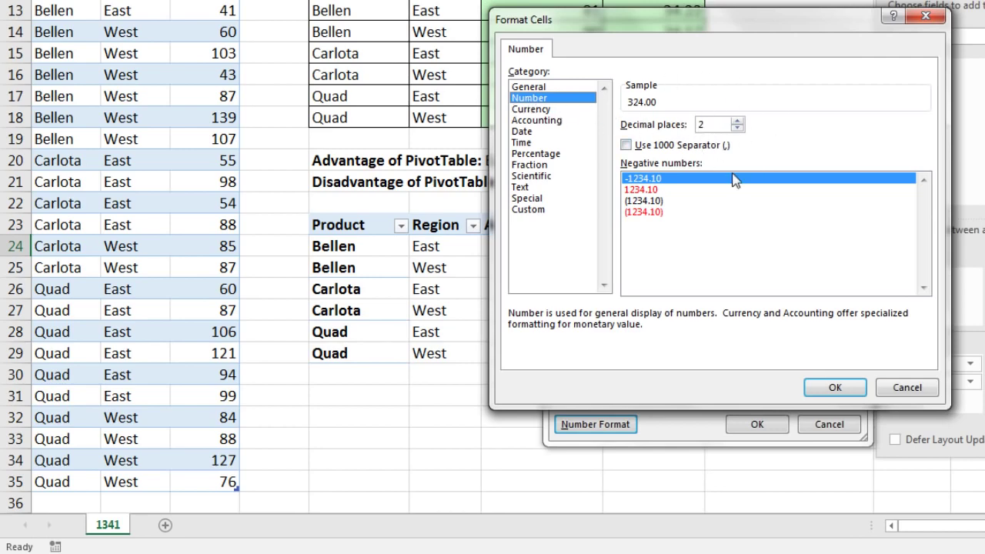
left_click(836, 387)
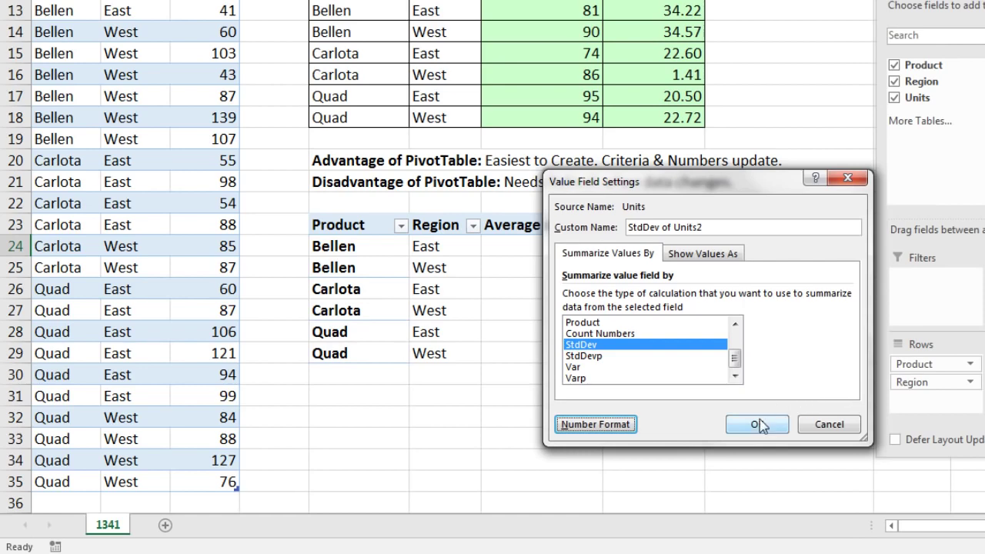
left_click(759, 424)
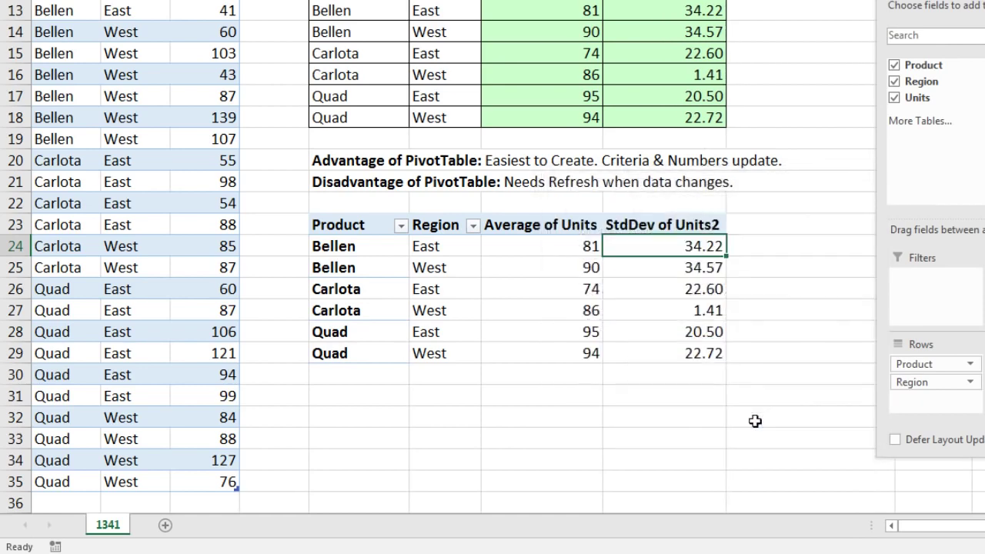
Rename the StdDev of Units2 header as Standard Deviation and widen column H to fit it.
left_click(663, 225)
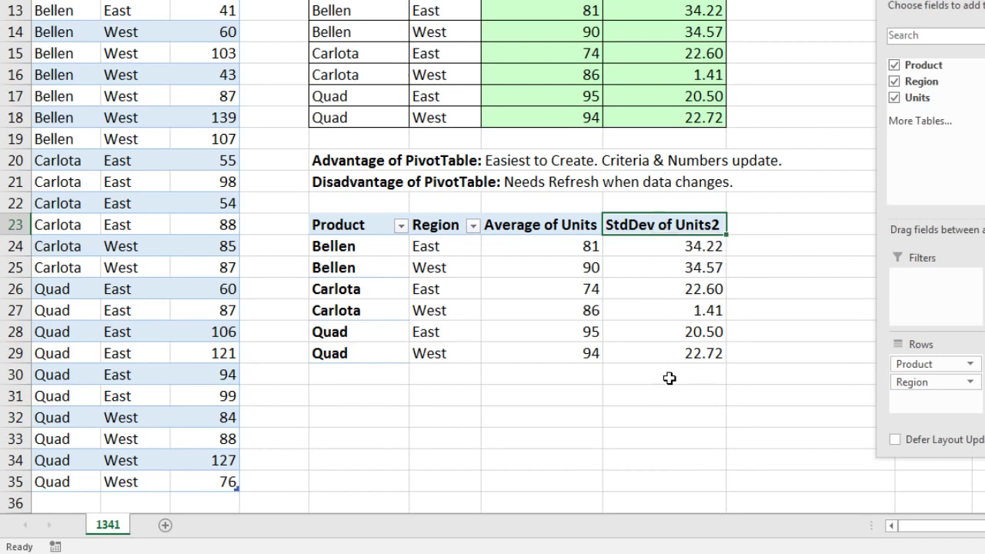
type("Standard Deviation")
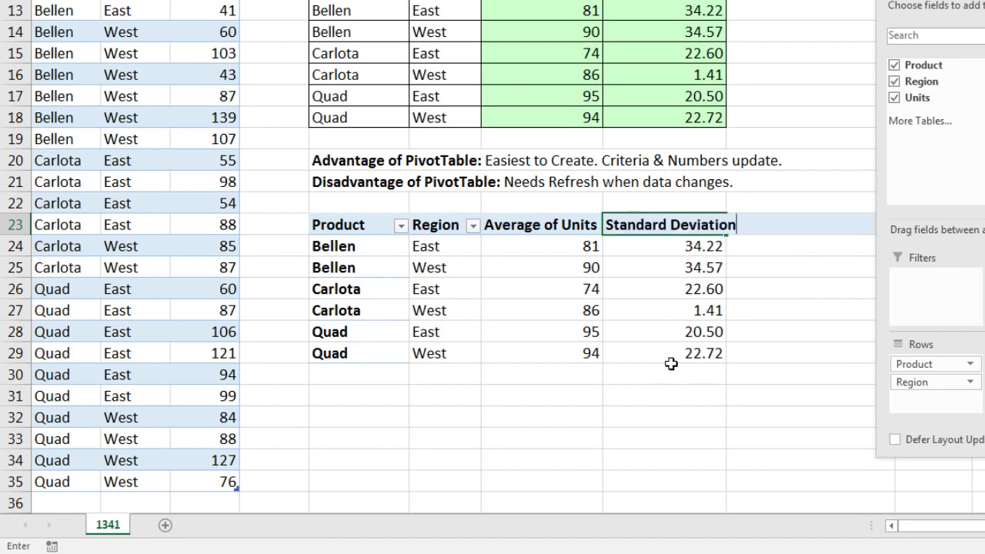
key("Return")
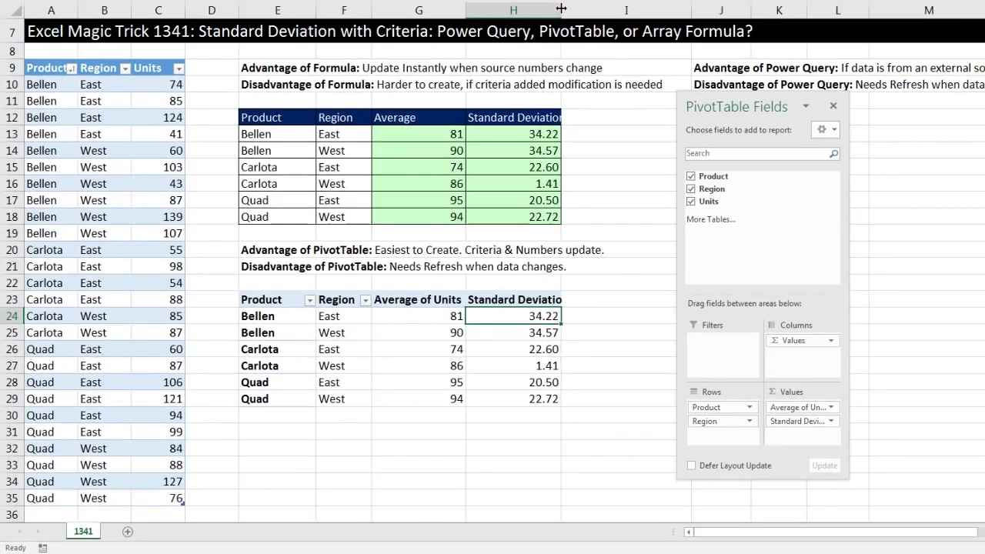
left_click_drag(562, 8, 581, 10)
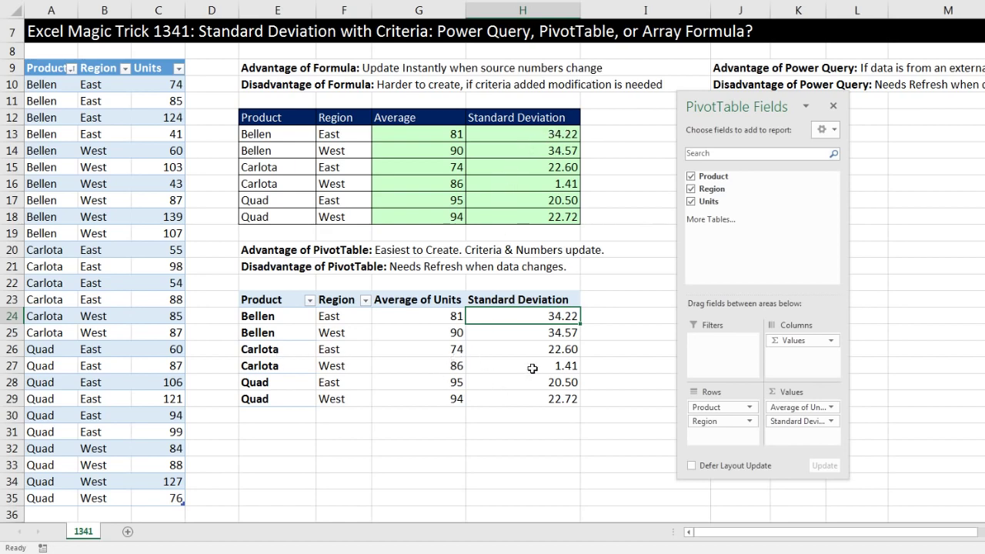
Turn off autofitting of column widths on update for the PivotTable.
right_click(405, 330)
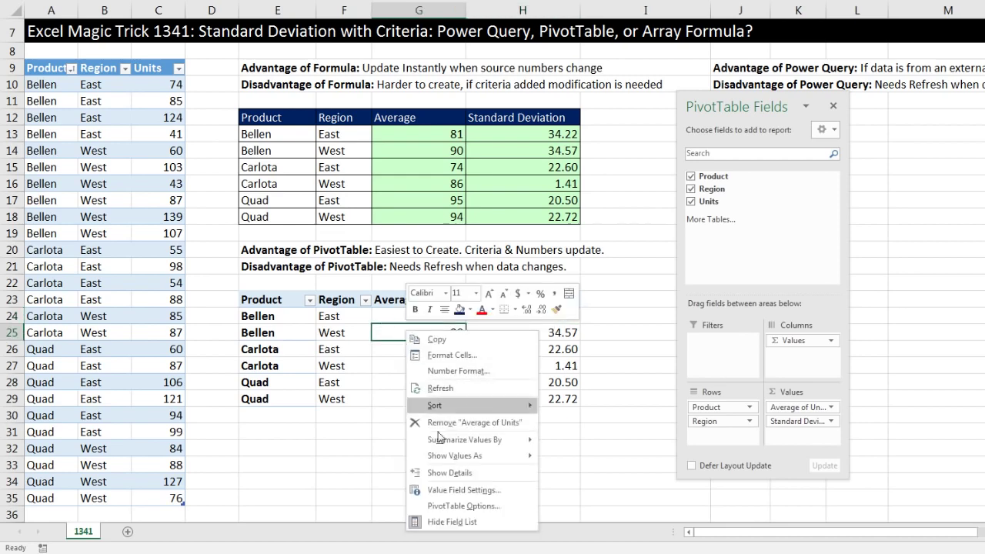
left_click(454, 505)
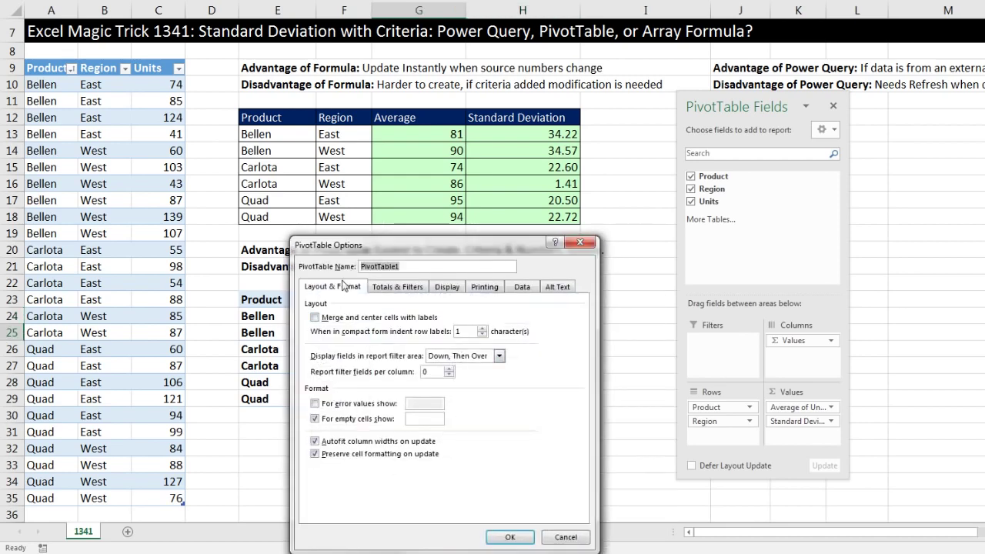
left_click(316, 443)
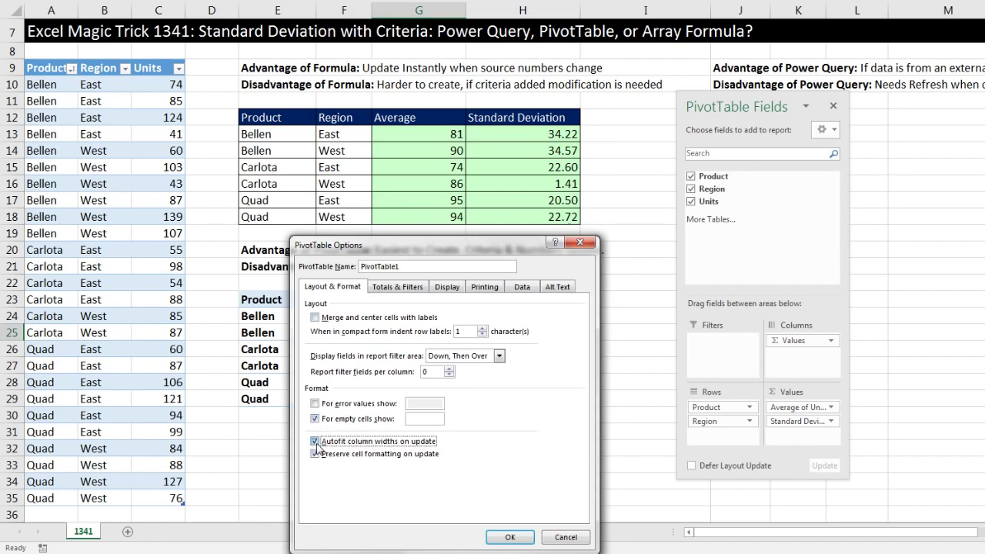
left_click(496, 536)
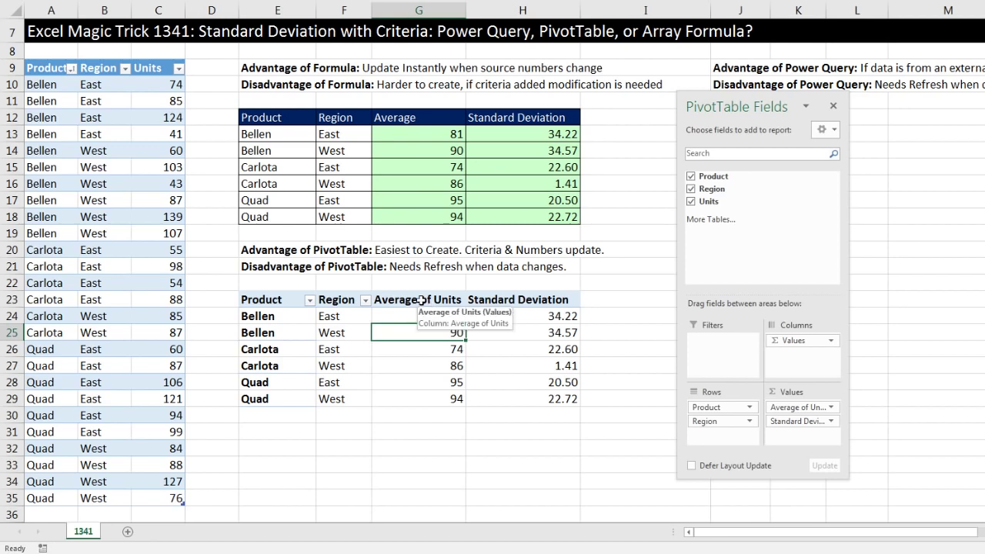
Shorten the PivotTable's Average of Units header to Average.
left_click(420, 300)
key("F2")
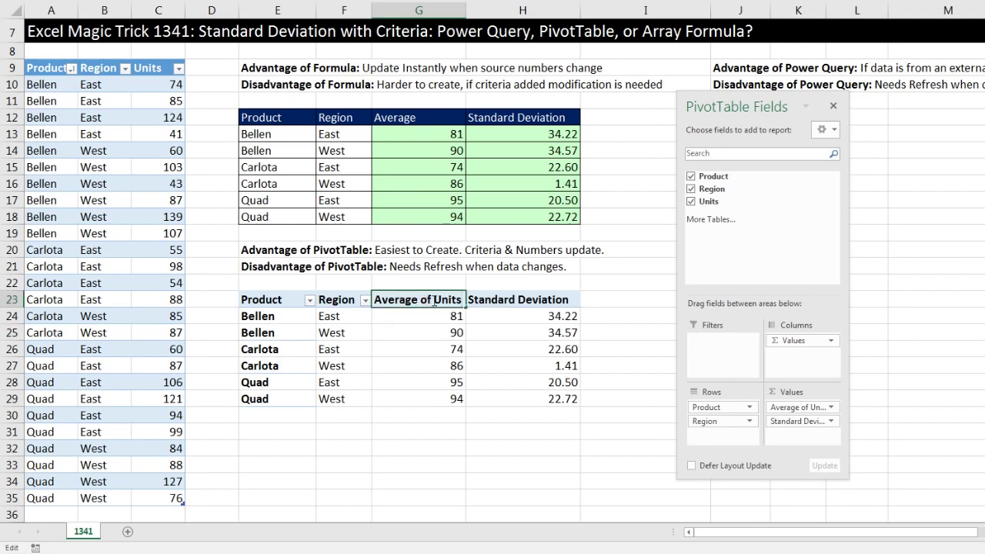
left_click_drag(420, 300, 475, 305)
key("Delete")
key("Return")
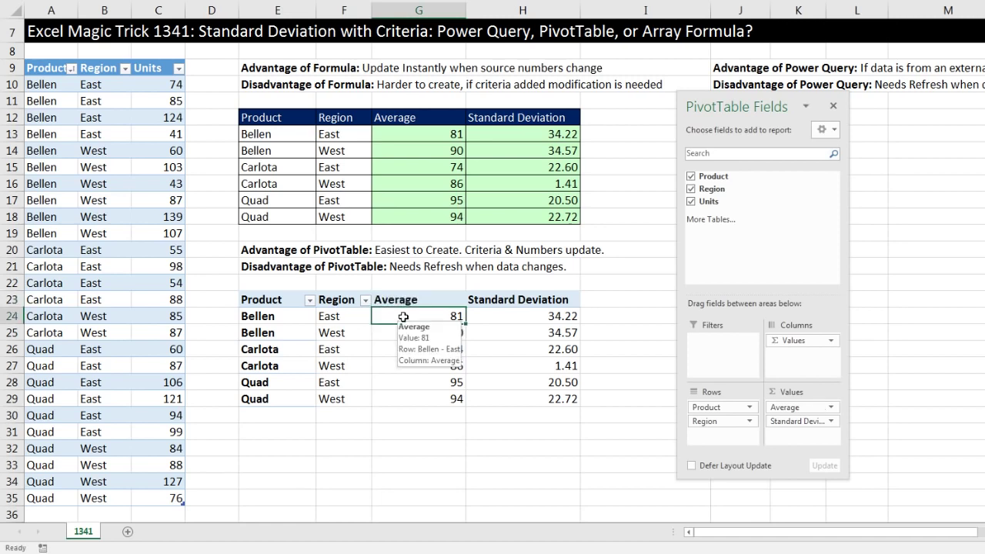
Add a new source record in row 36 of the table with product Aspen, region West and 100 units.
mouse_move(505, 332)
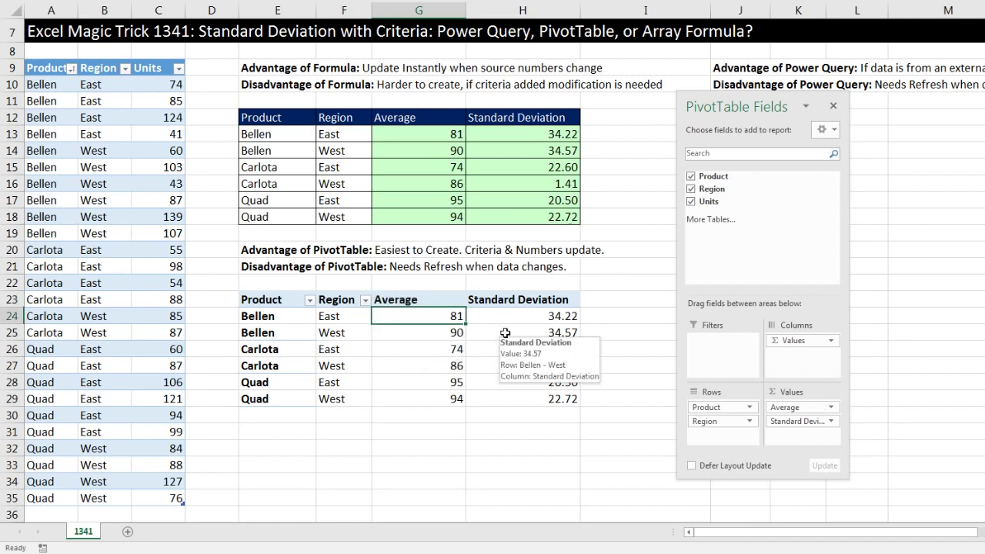
left_click(47, 510)
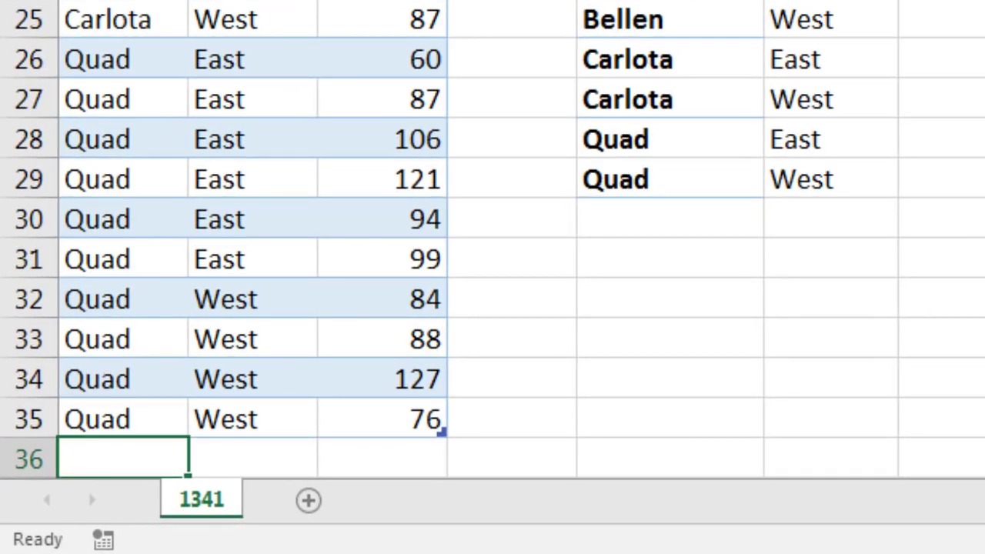
type("Asp")
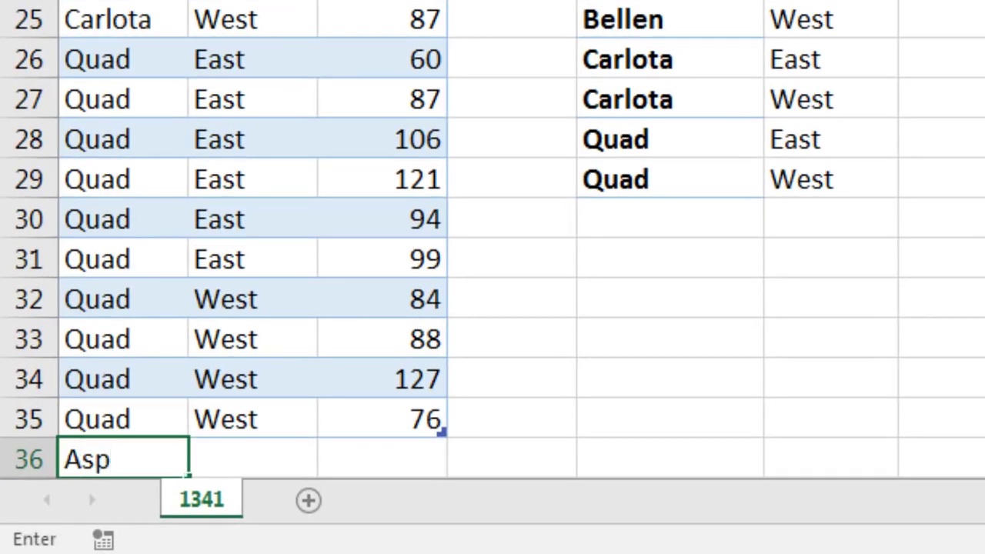
type("en")
key("Tab")
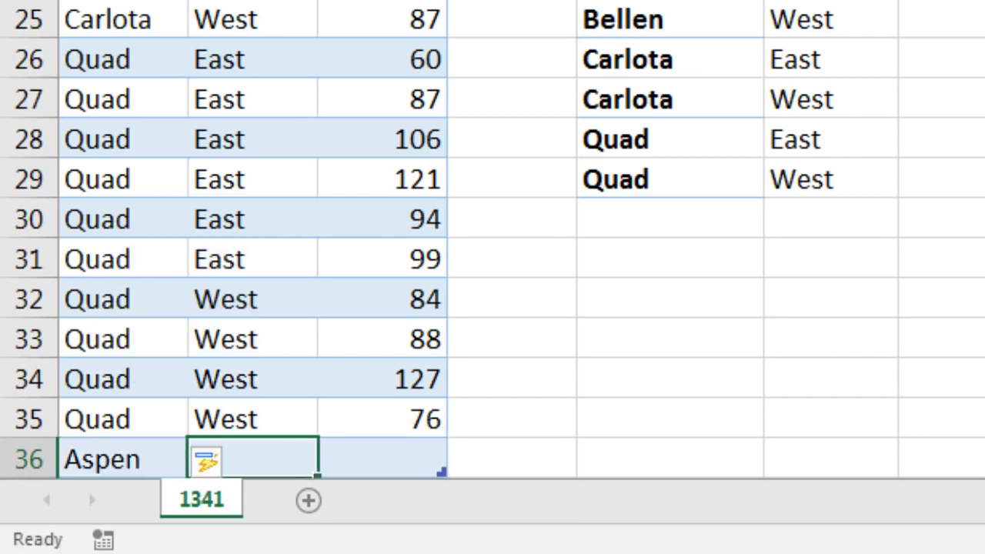
type("West")
key("Tab")
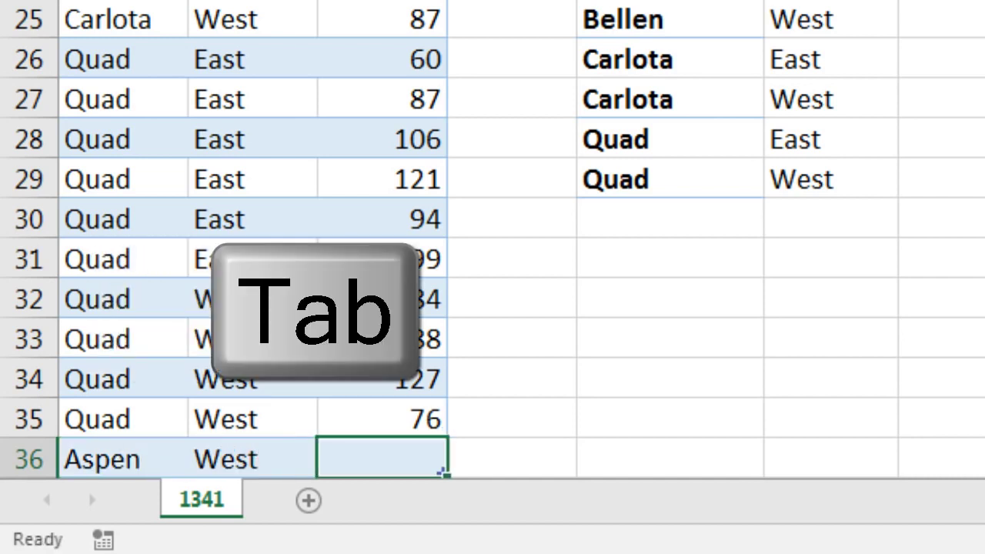
type("100")
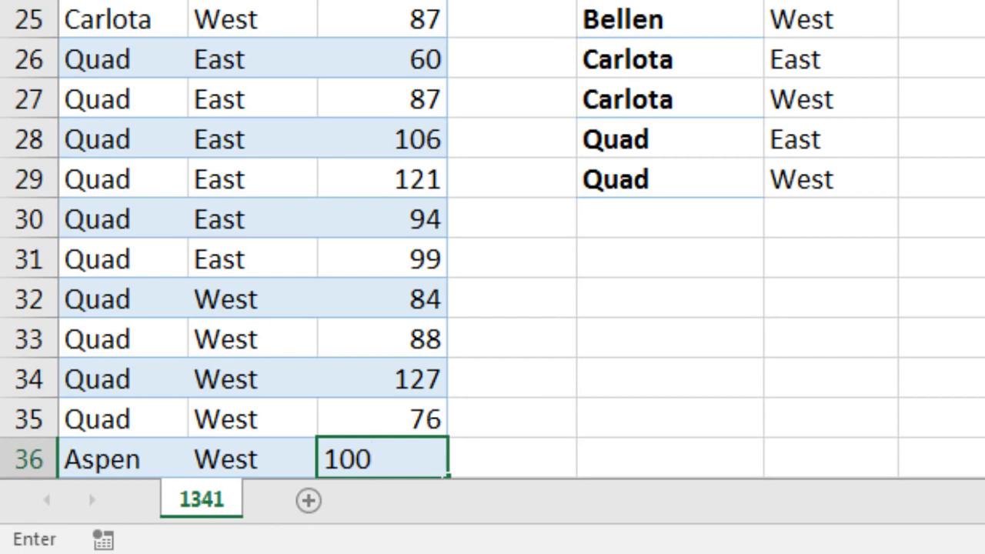
key("Tab")
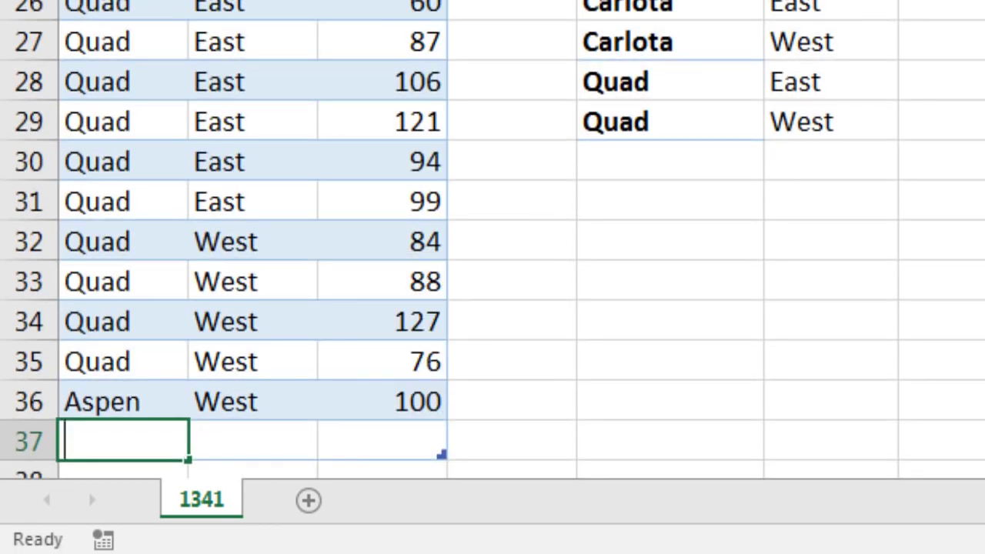
Add a second Aspen record in row 37 with region West and 100 units.
type("Aspen")
key("Tab")
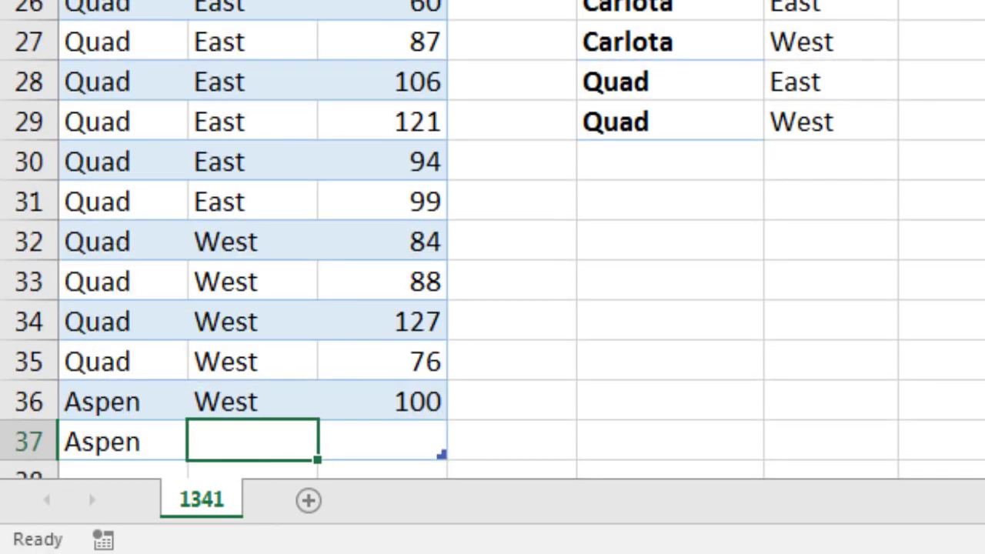
type("West")
key("Tab")
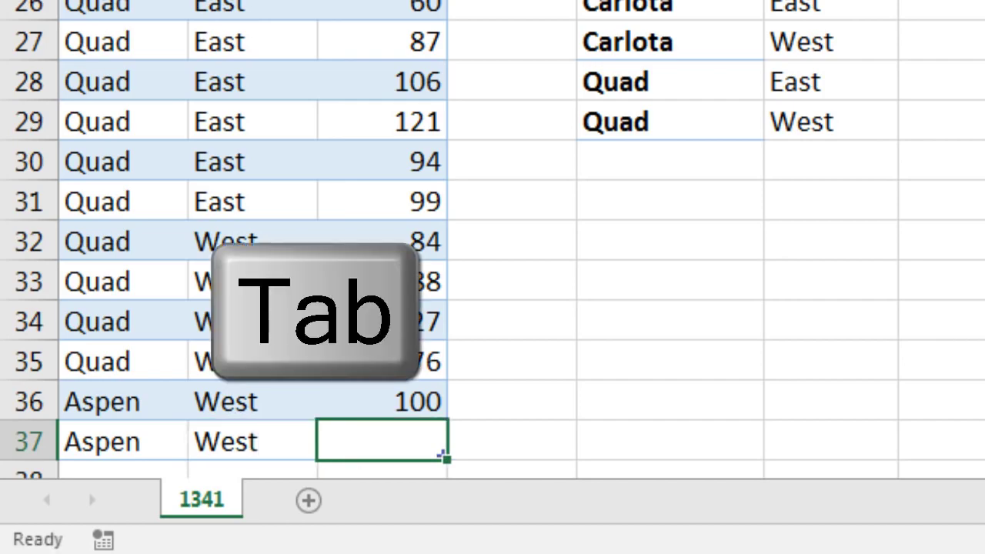
type("100")
key("ctrl+Return")
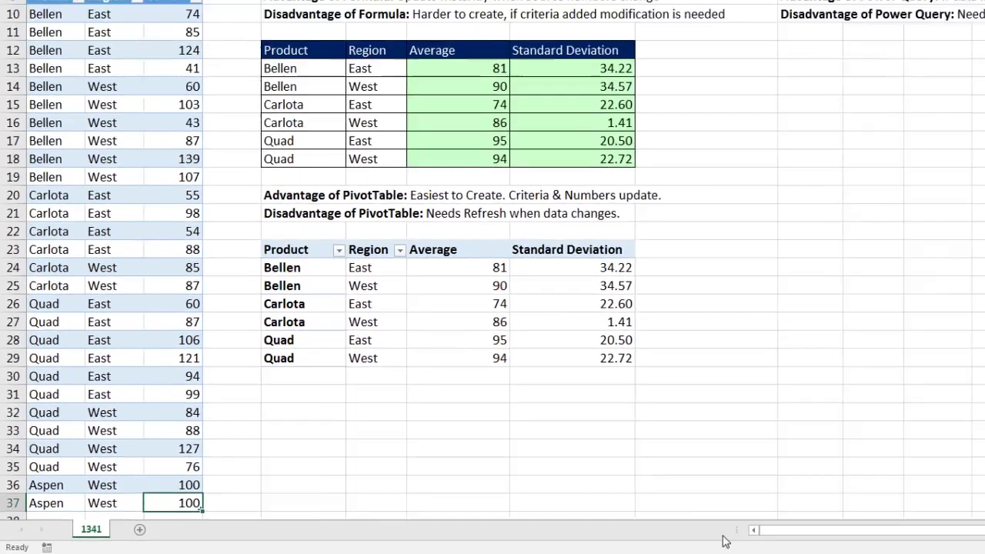
Set the units of the first Bellen East record in cell C10 to 100.
left_click(401, 324)
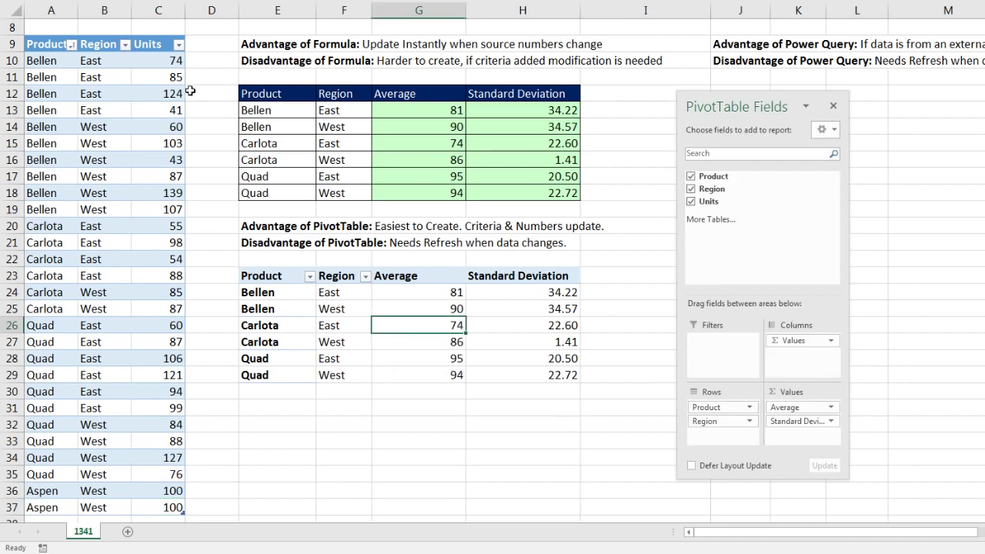
left_click(152, 63)
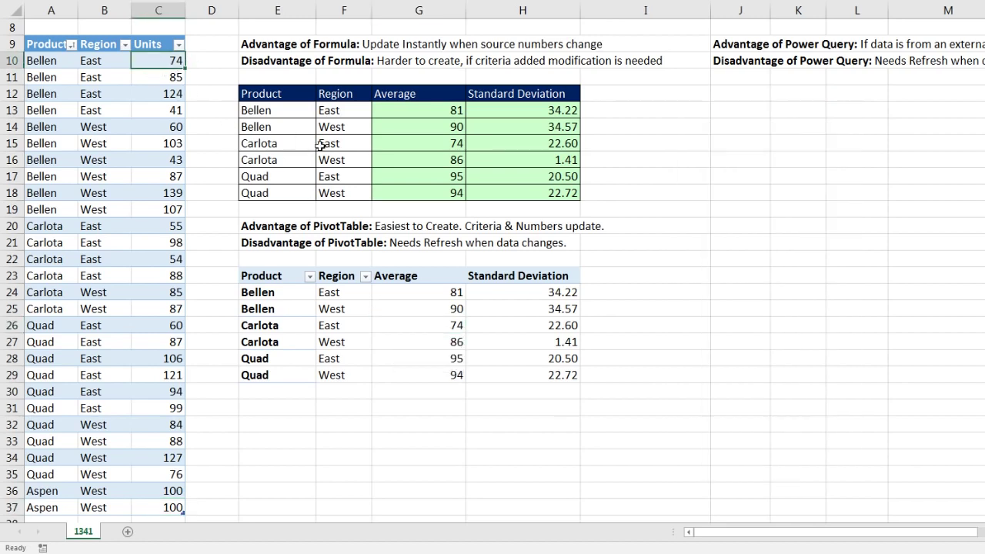
type("100")
key("Return")
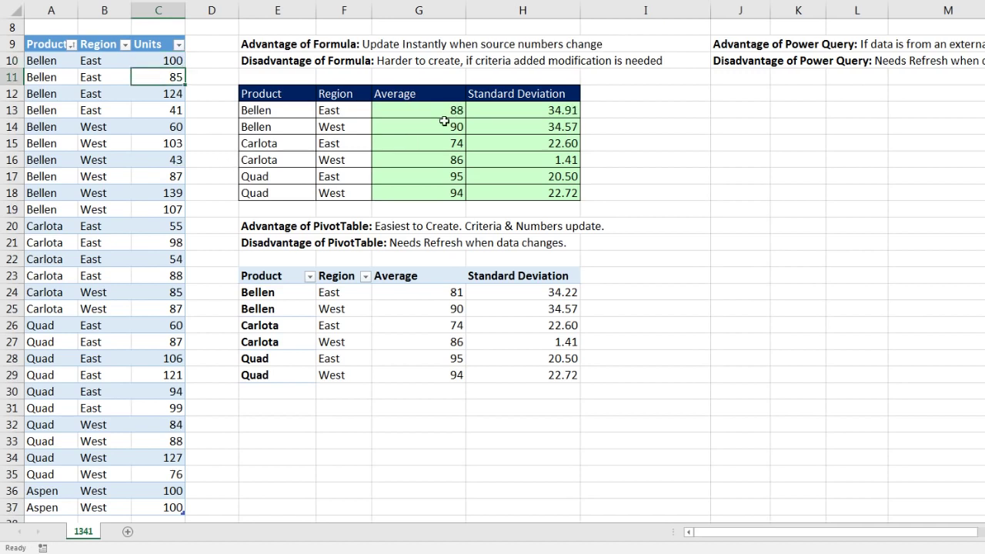
Refresh the PivotTable so it picks up the changed and added source records.
left_click(404, 328)
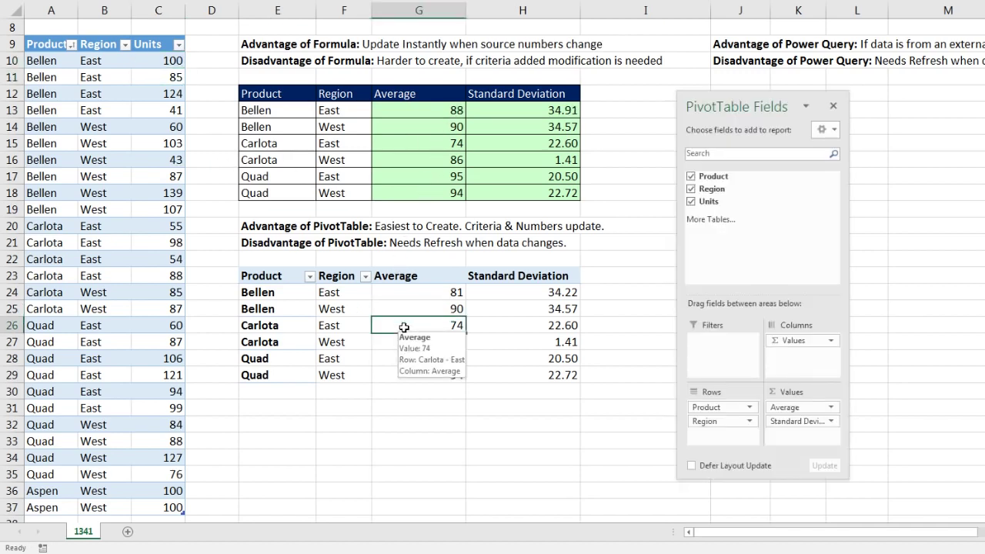
right_click(404, 328)
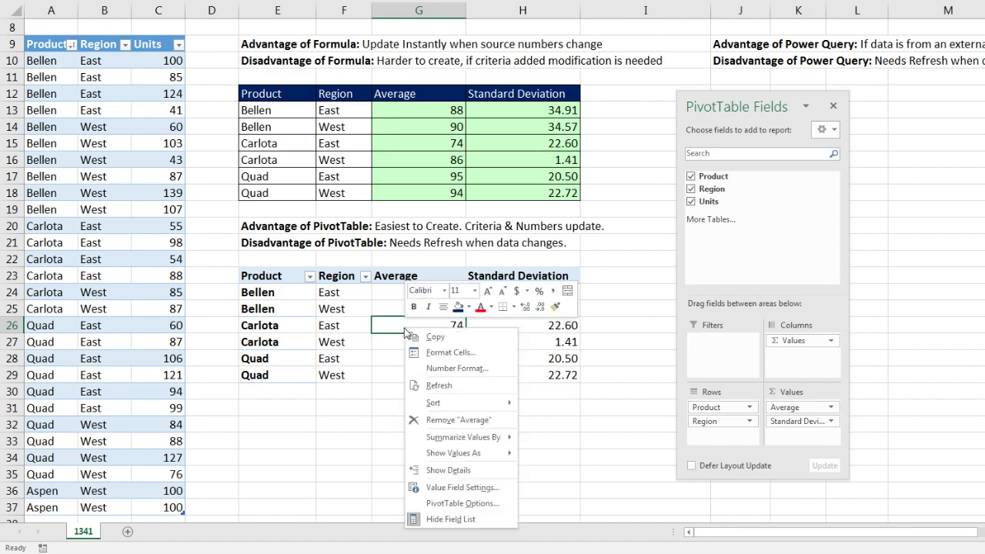
left_click(436, 386)
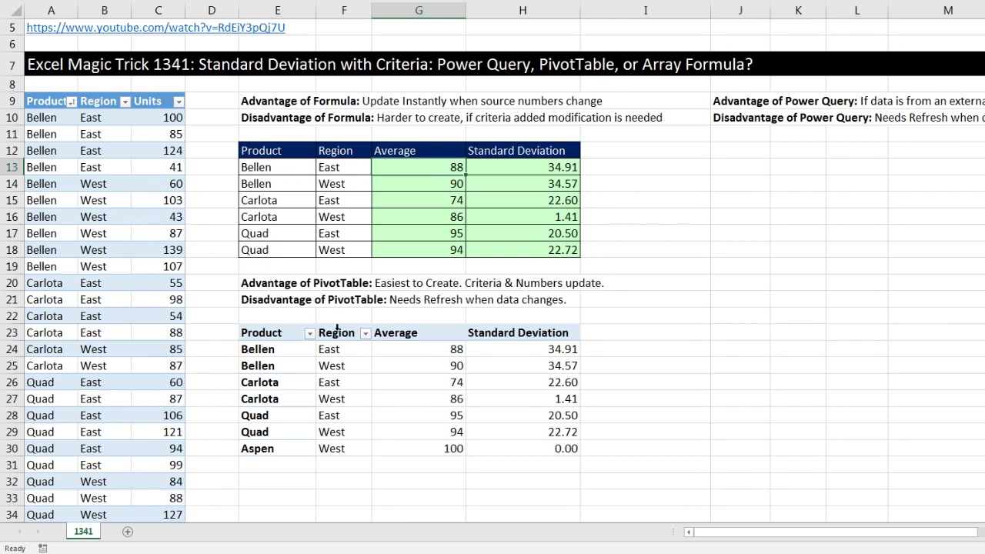
Bring the Product, Region and Units source table into the Query Editor as a new query.
mouse_move(417, 394)
left_click(108, 135)
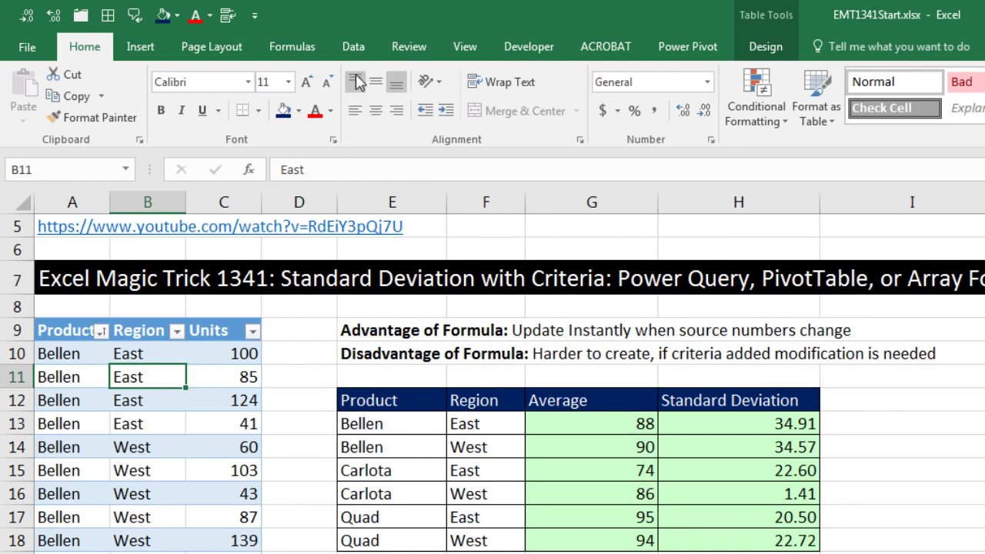
left_click(353, 47)
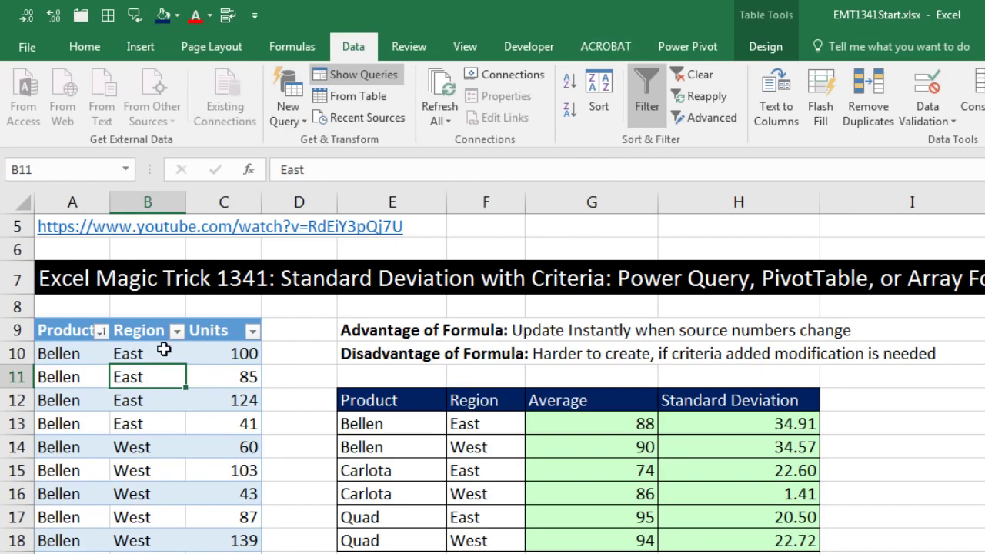
left_click(363, 102)
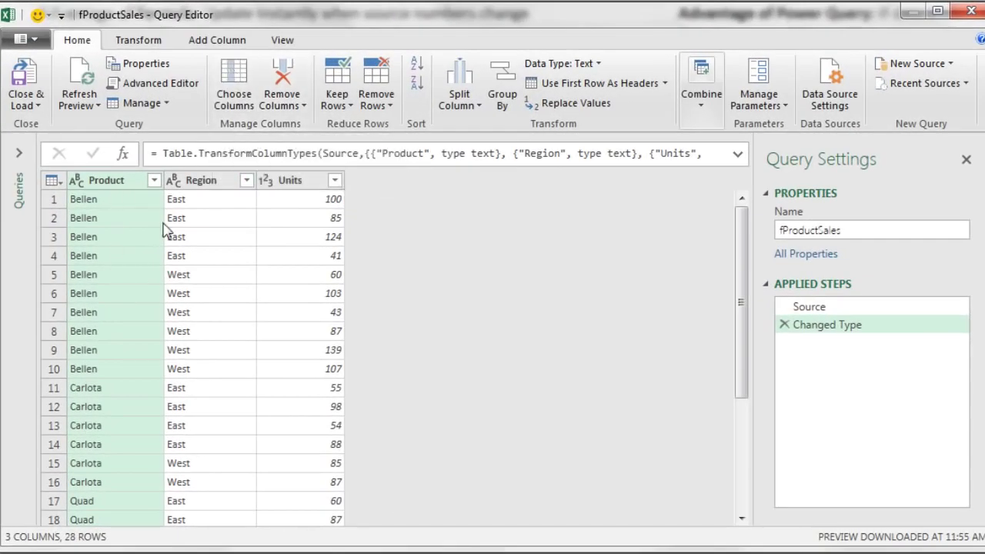
Rename the query as ProductAveAndStDevReport01 and review its Source and Changed Type steps.
left_click_drag(863, 232, 756, 233)
type("ProductAveAndStDevReport01")
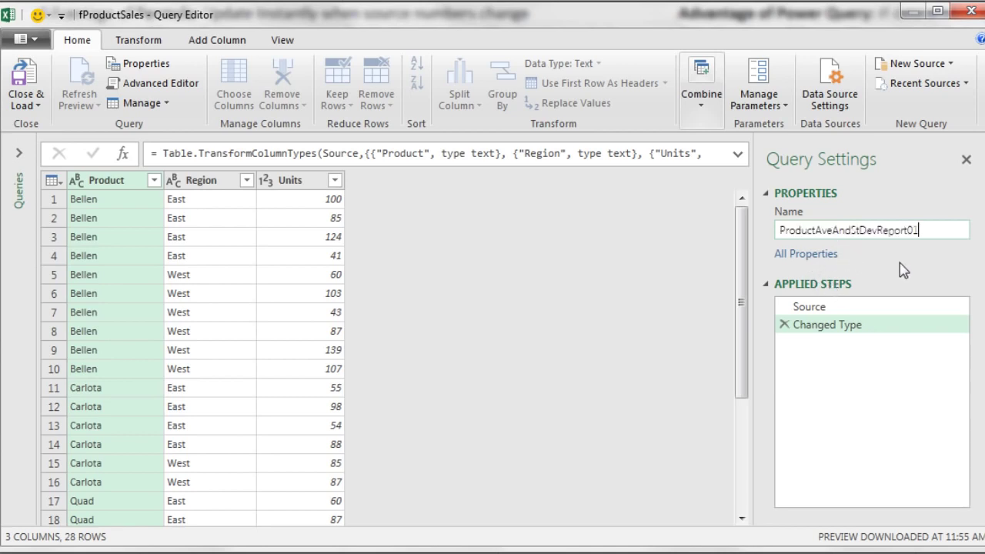
key("Return")
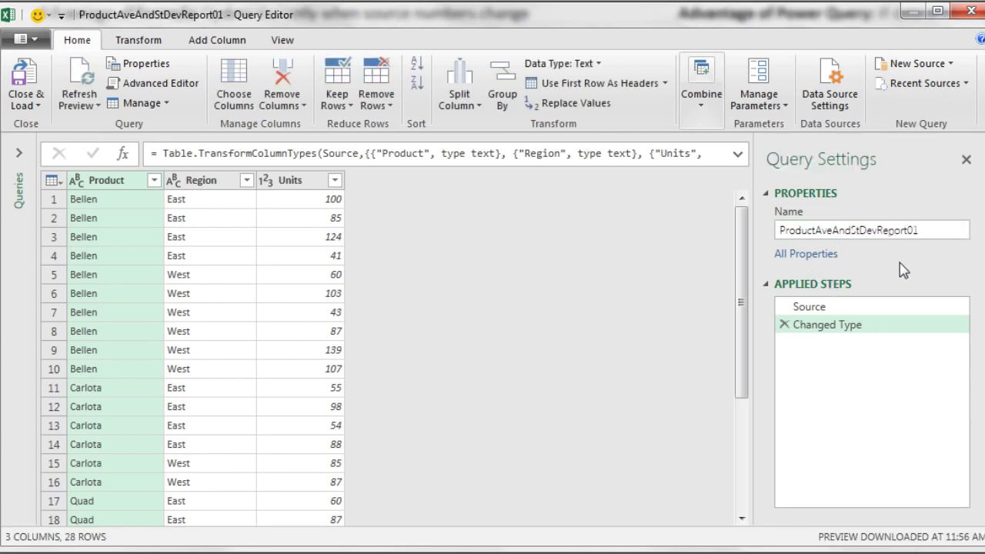
left_click(824, 310)
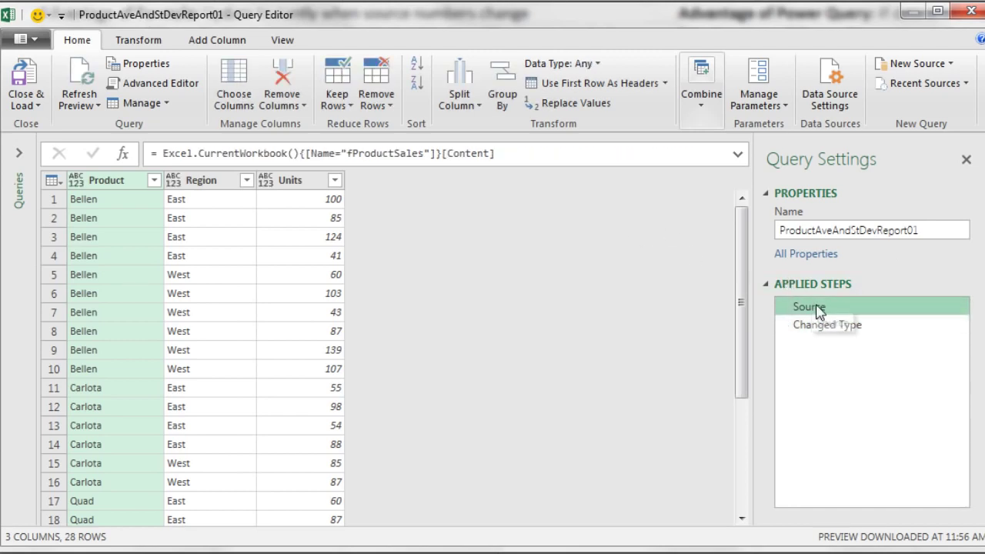
left_click(815, 325)
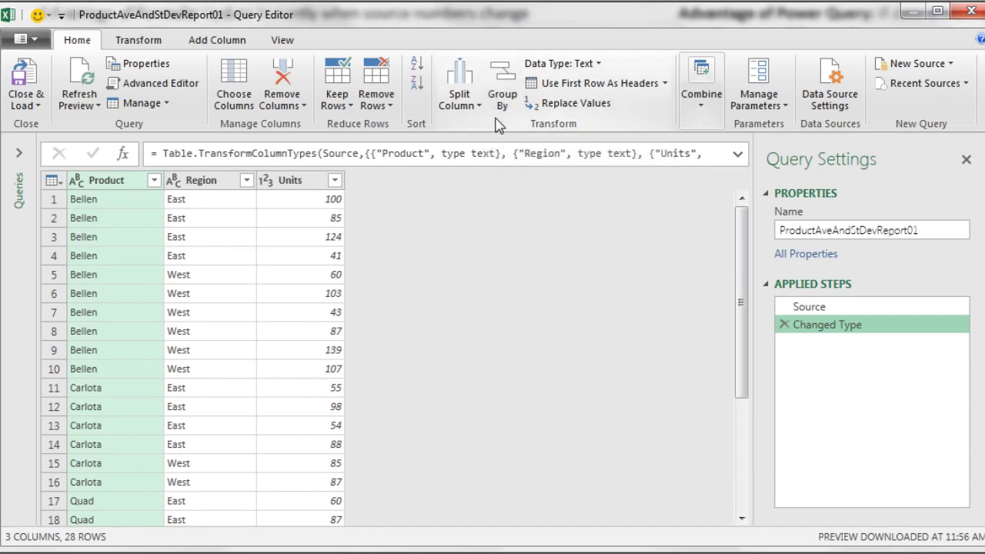
Start a Group By operation on the Product and Region columns together.
left_click(509, 106)
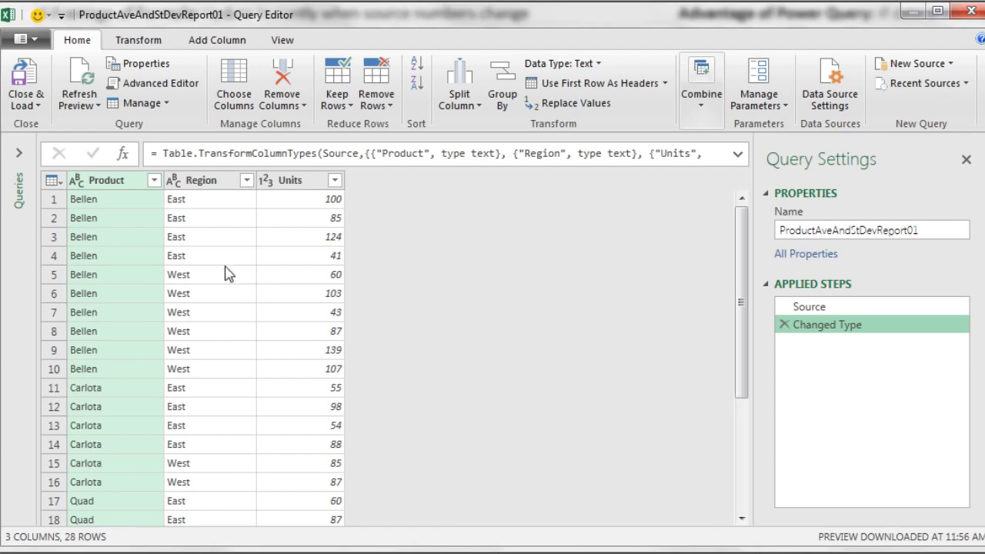
left_click(104, 186)
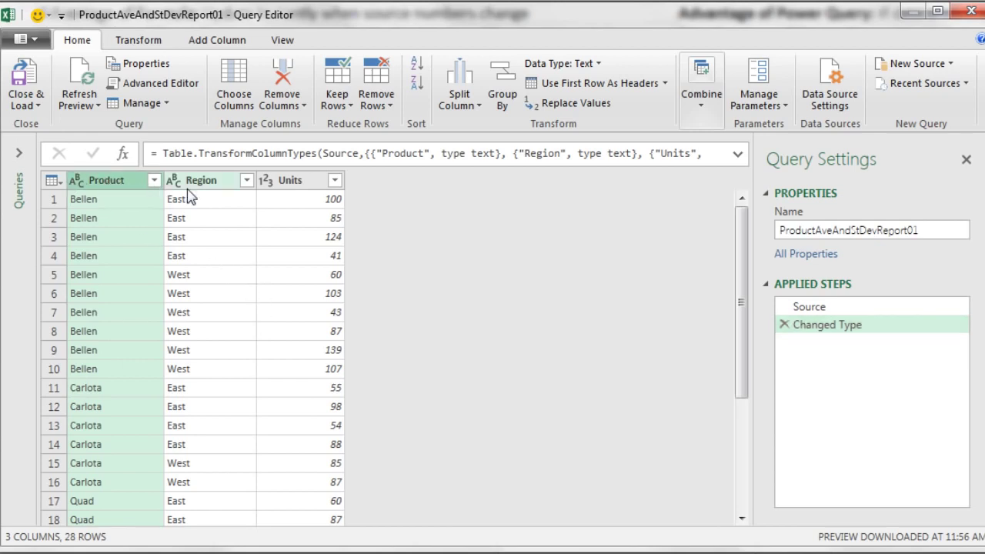
key("shift")
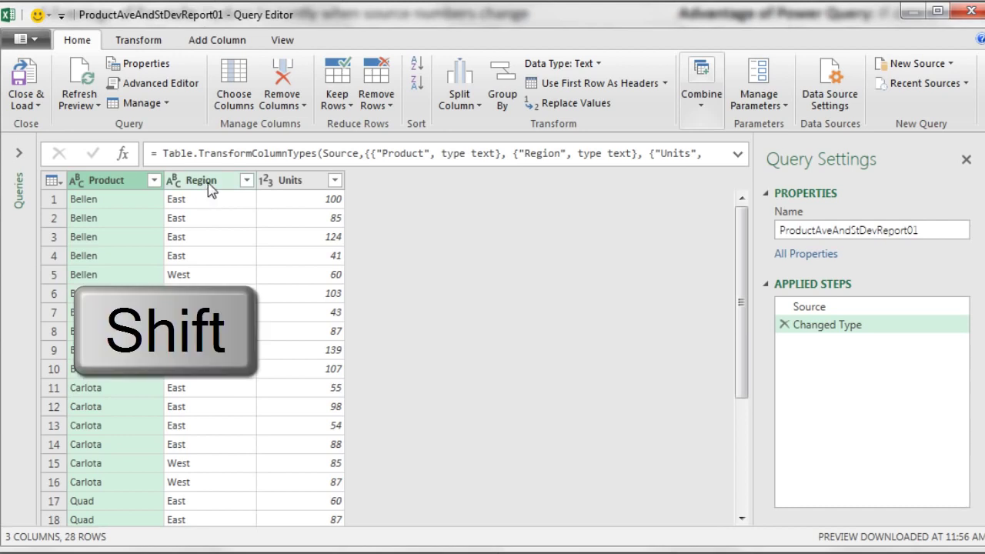
left_click(210, 185, "shift")
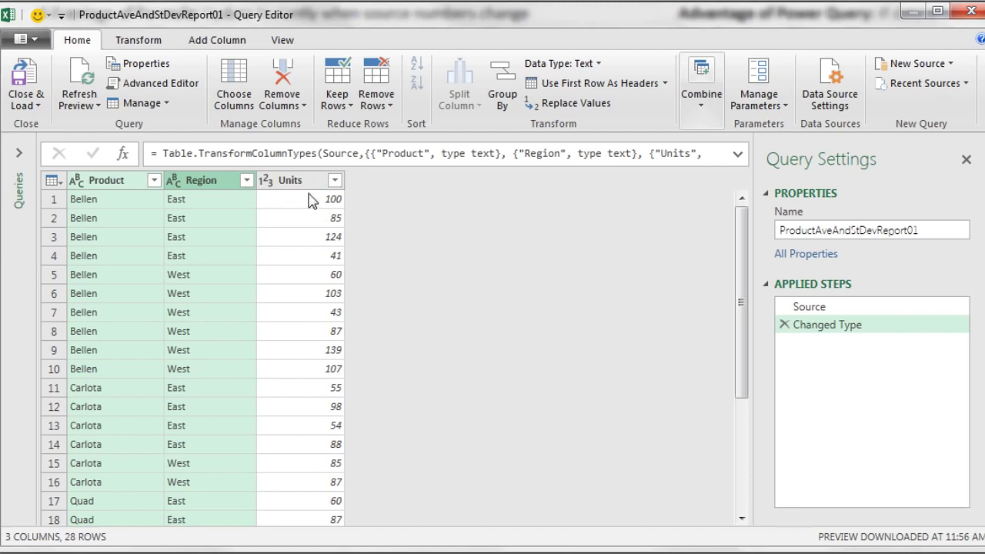
left_click(506, 101)
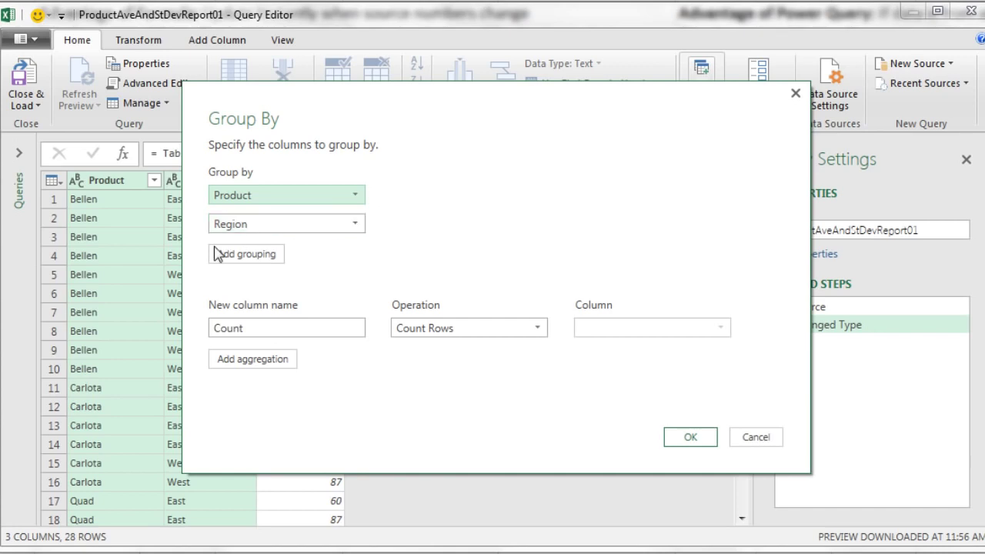
Define a grouped column named Average that averages Units, and add a second aggregation row.
left_click_drag(252, 331, 204, 332)
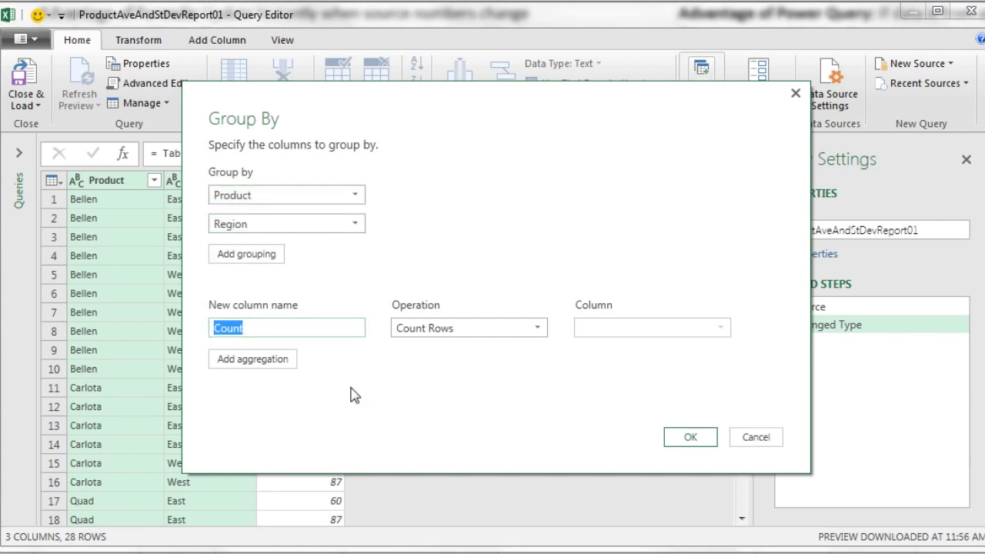
type("Average")
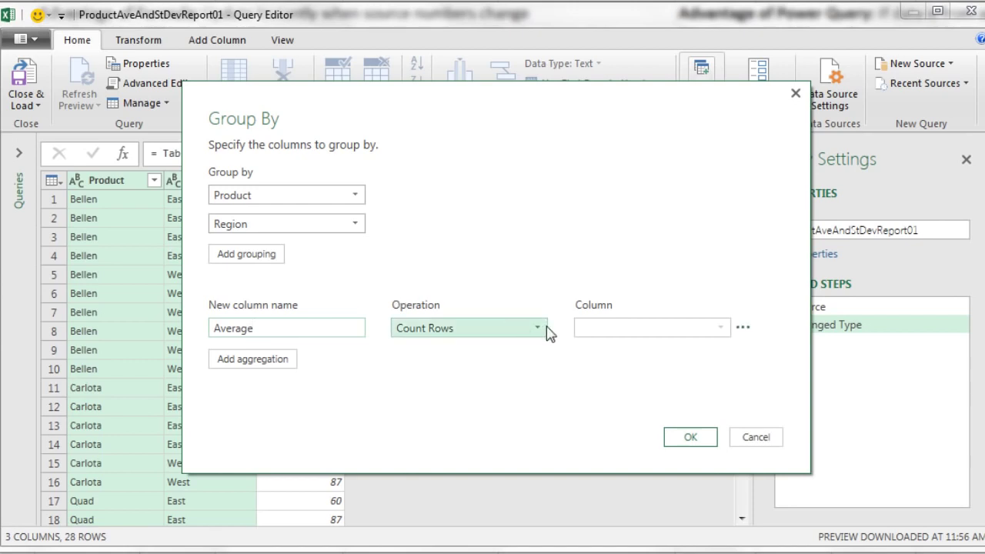
left_click(547, 328)
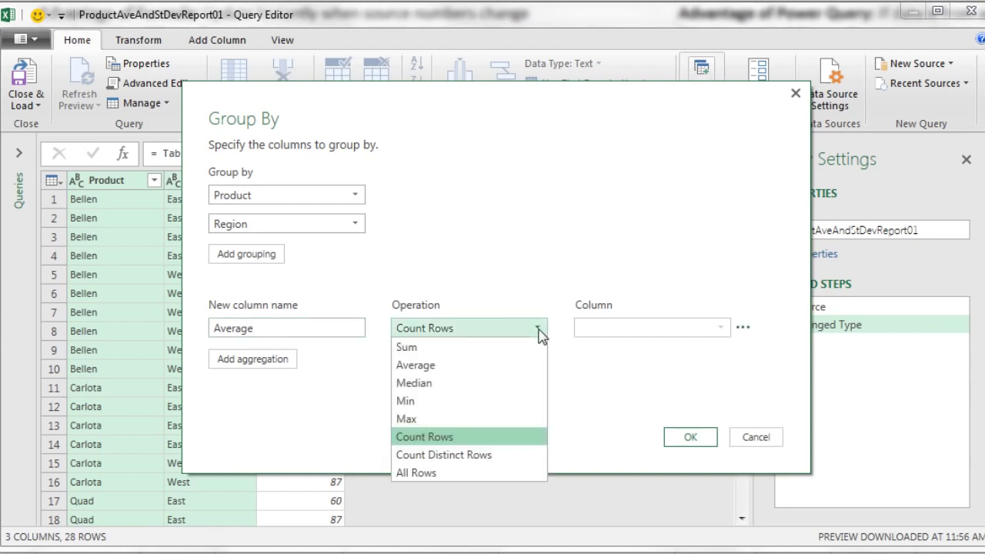
left_click(450, 373)
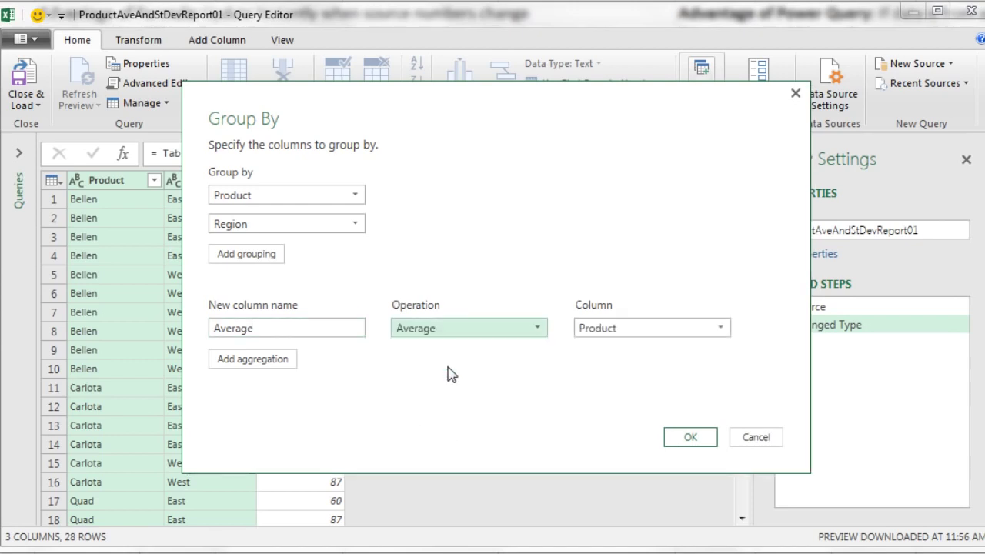
left_click(724, 329)
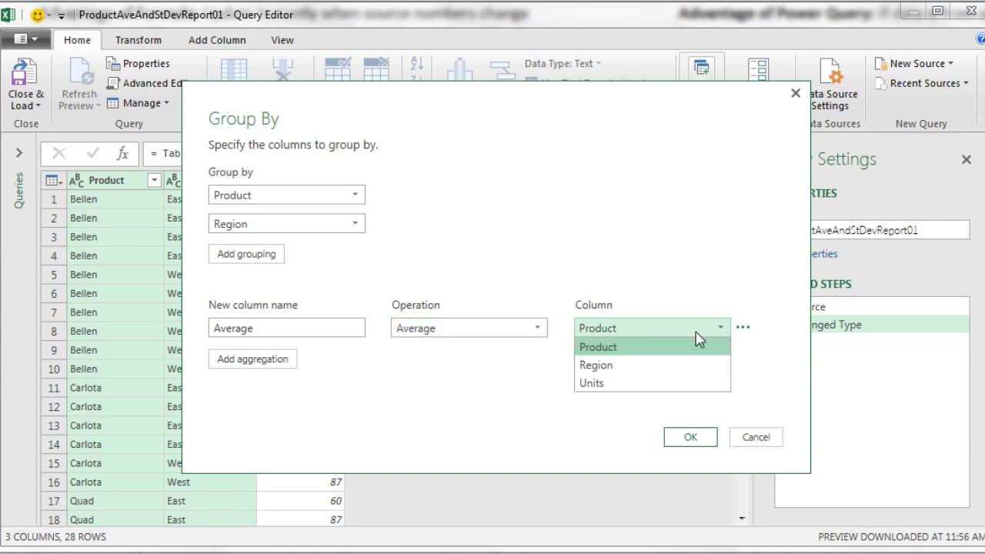
left_click(592, 384)
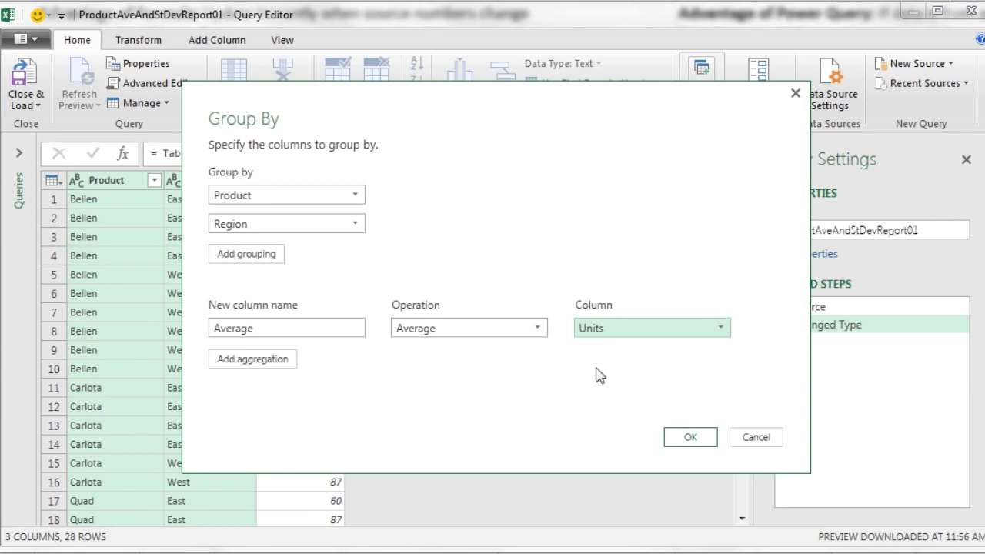
left_click(252, 360)
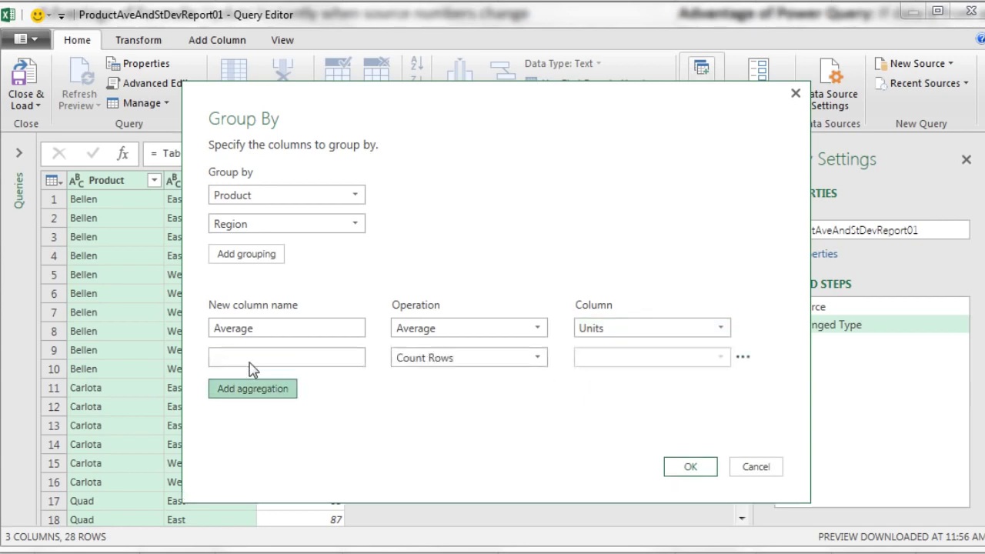
Name the second aggregation Standard Deviation with the All Rows operation, and apply the grouping.
left_click(253, 361)
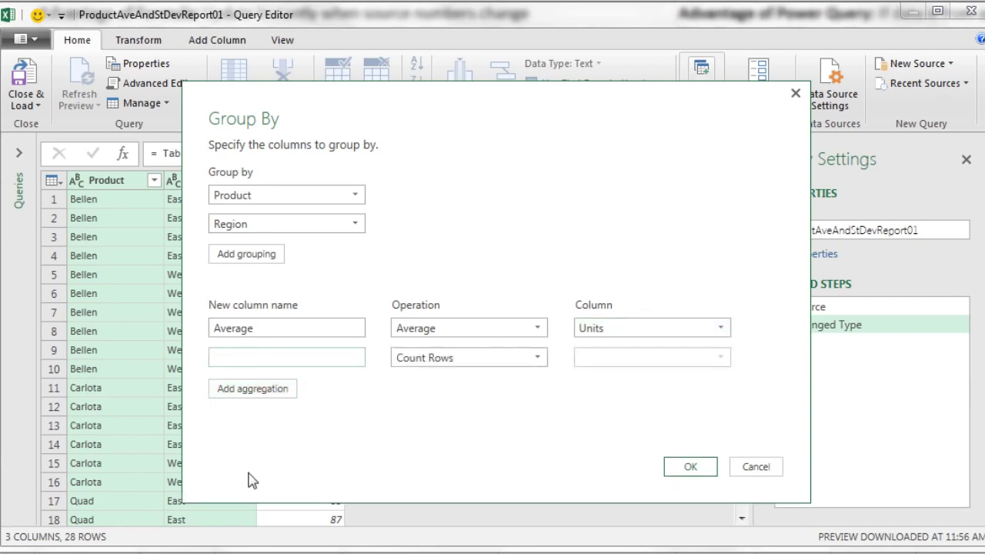
type("Standard Deviation")
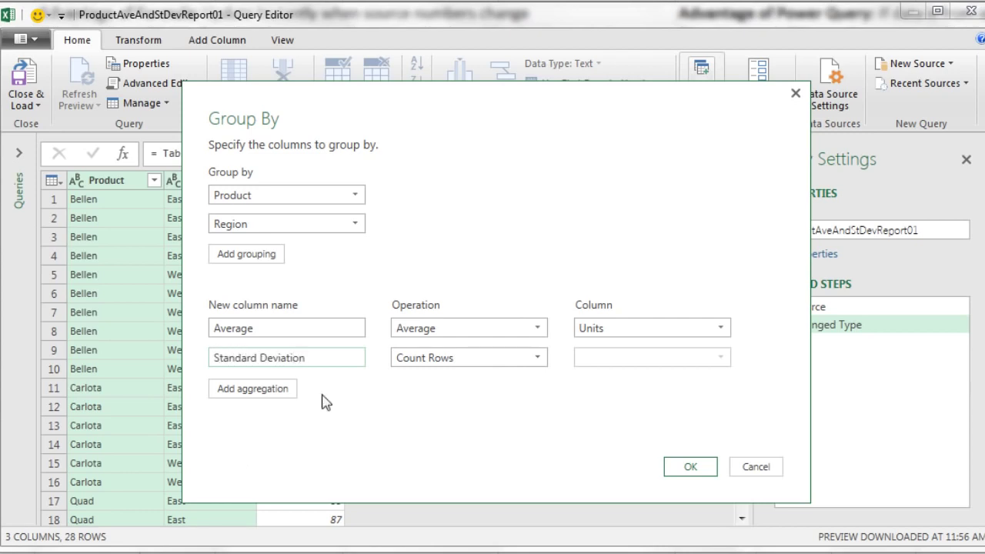
left_click(538, 362)
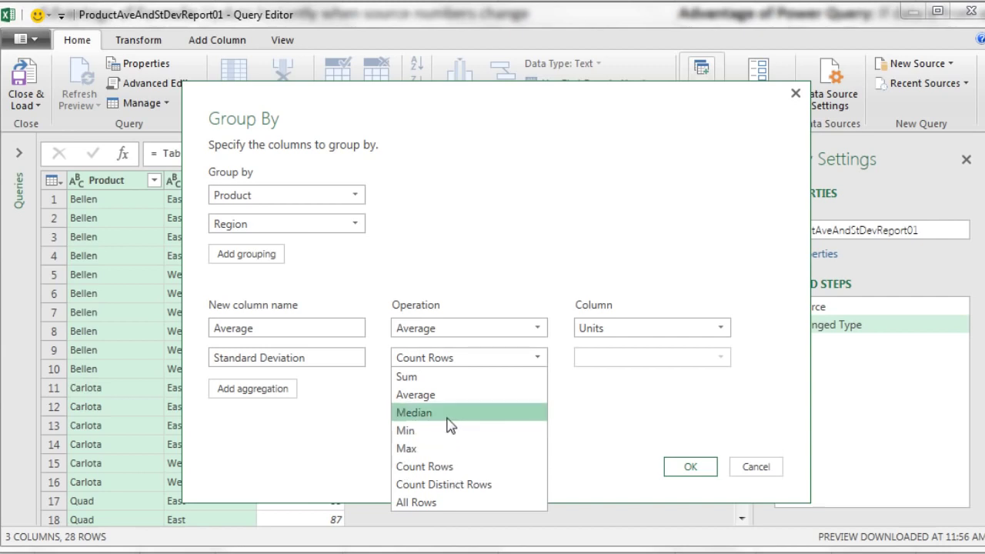
left_click(414, 504)
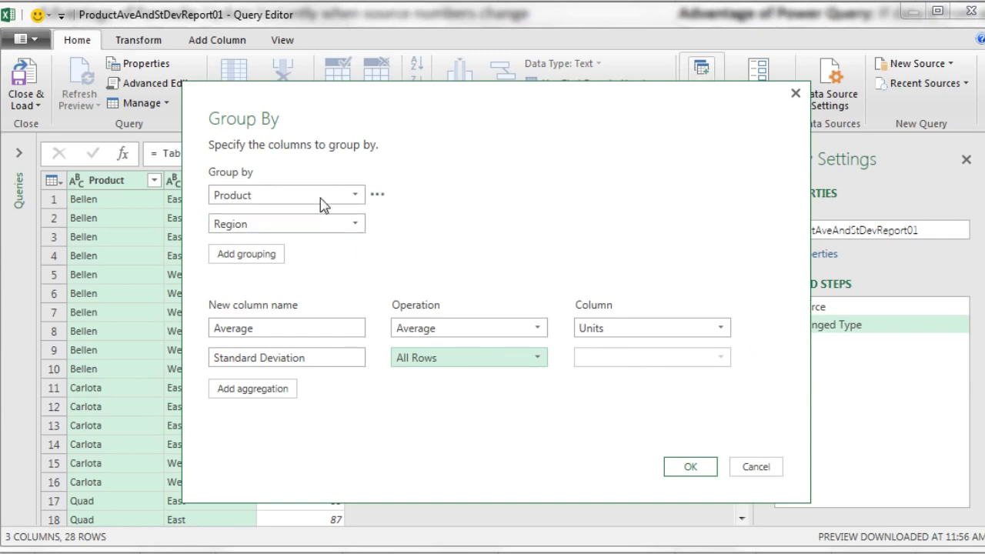
left_click(690, 467)
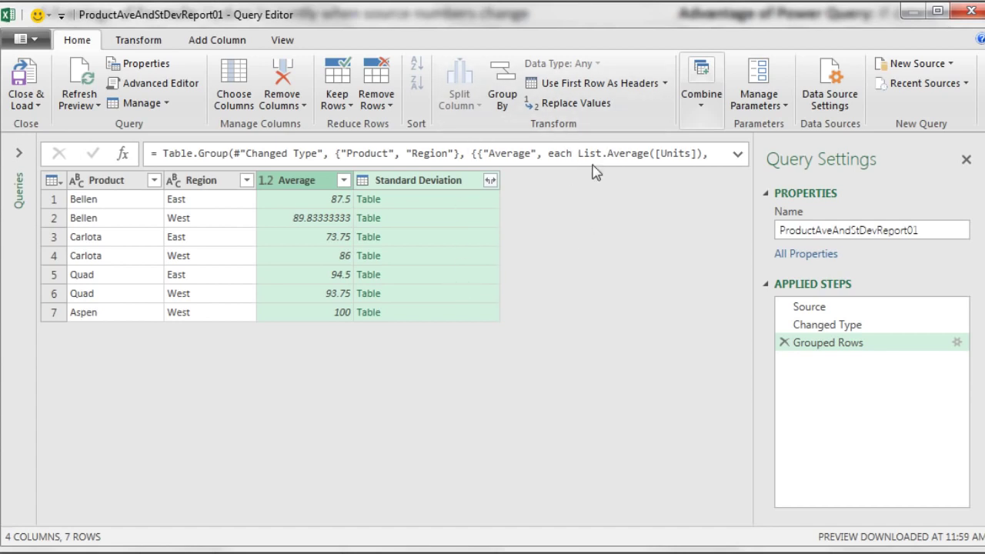
Preview the nested tables in the Standard Deviation column for Bellen East, Bellen West and Carlota East.
left_click(476, 199)
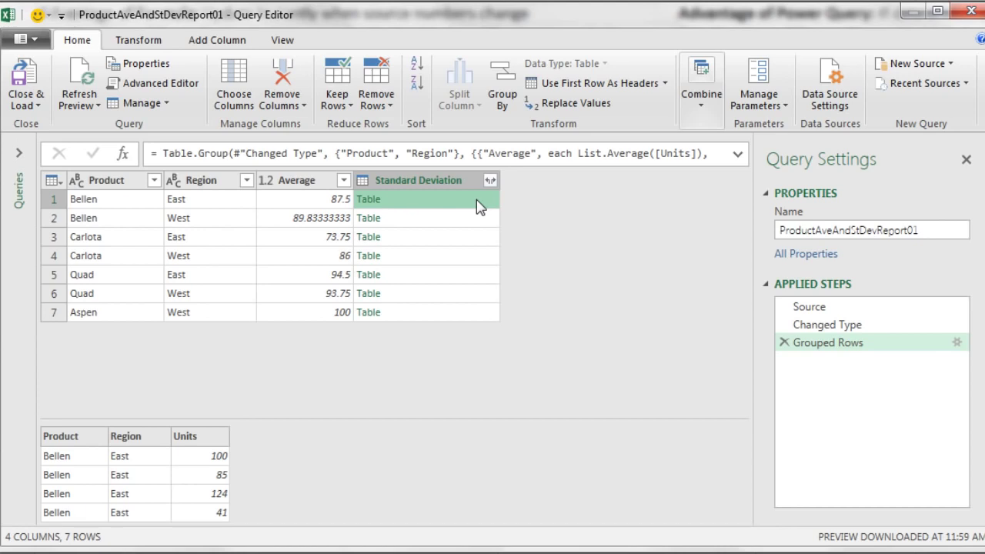
left_click(476, 219)
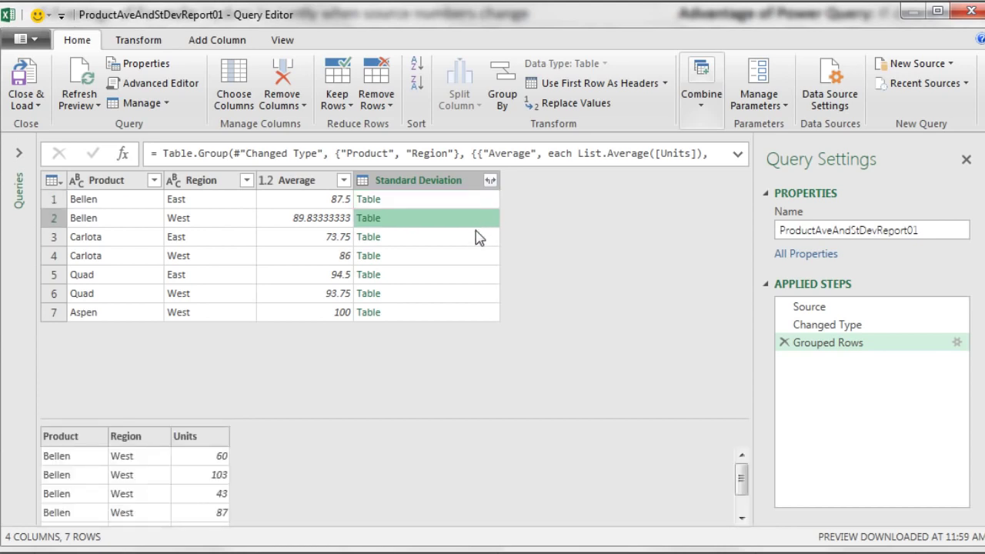
left_click(474, 243)
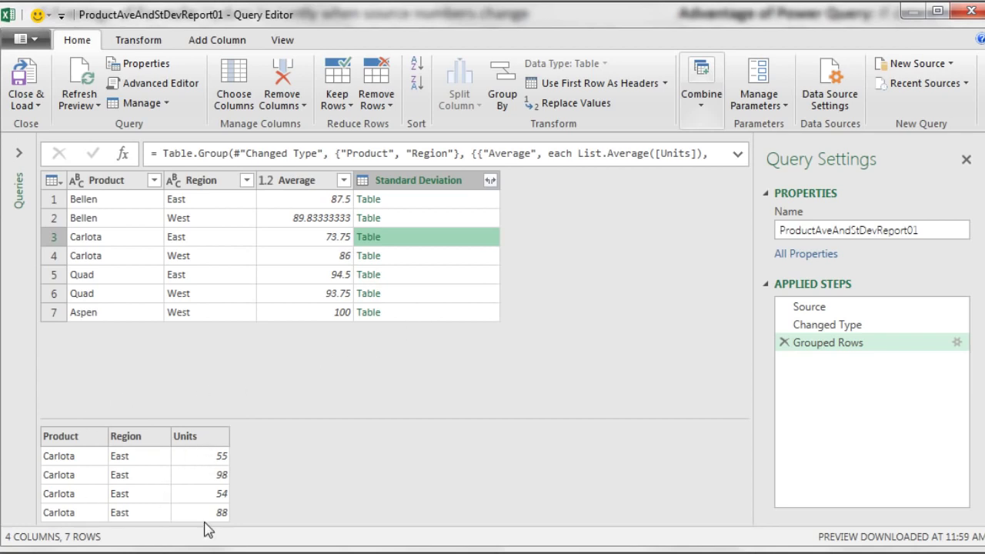
Start a custom column and name it SD.
left_click(221, 43)
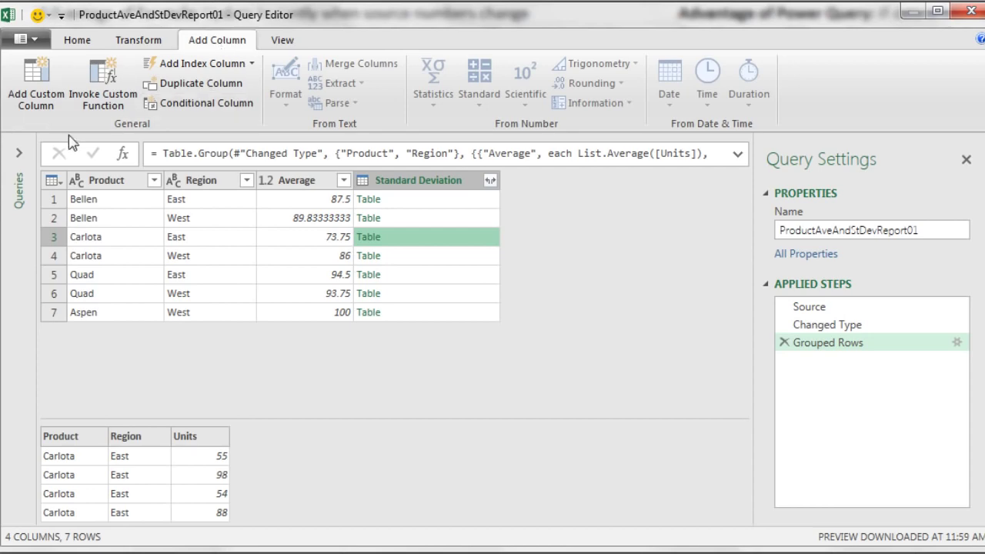
left_click(46, 104)
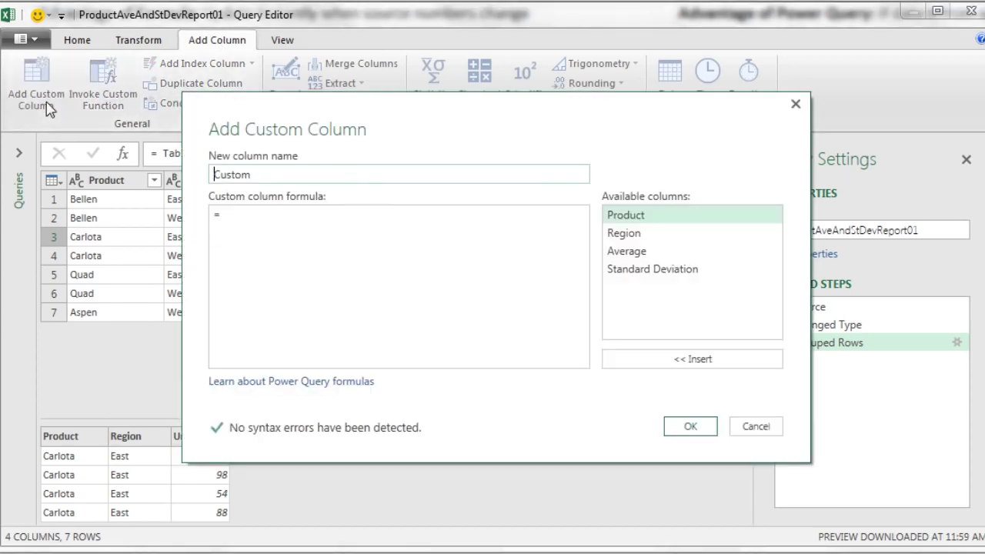
double_click(260, 181)
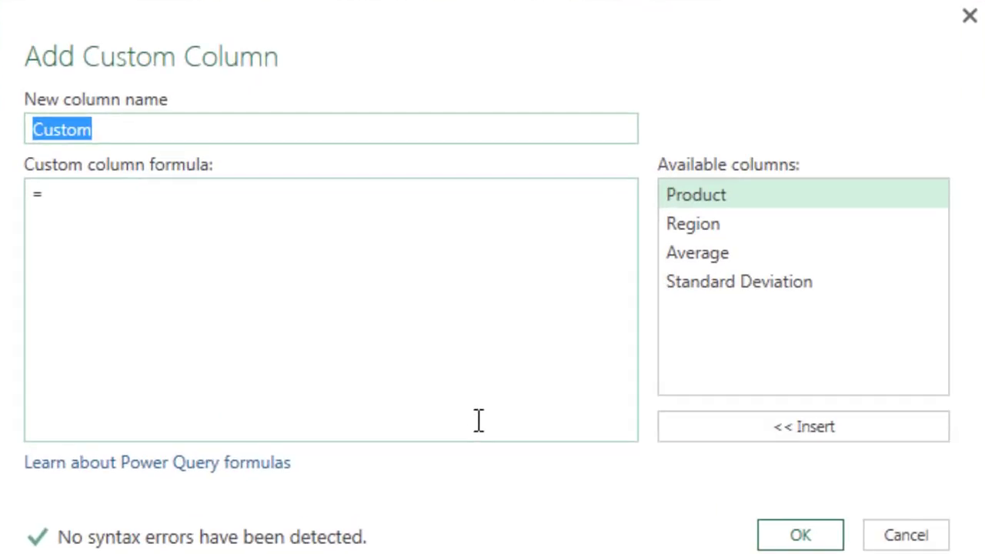
type("SD")
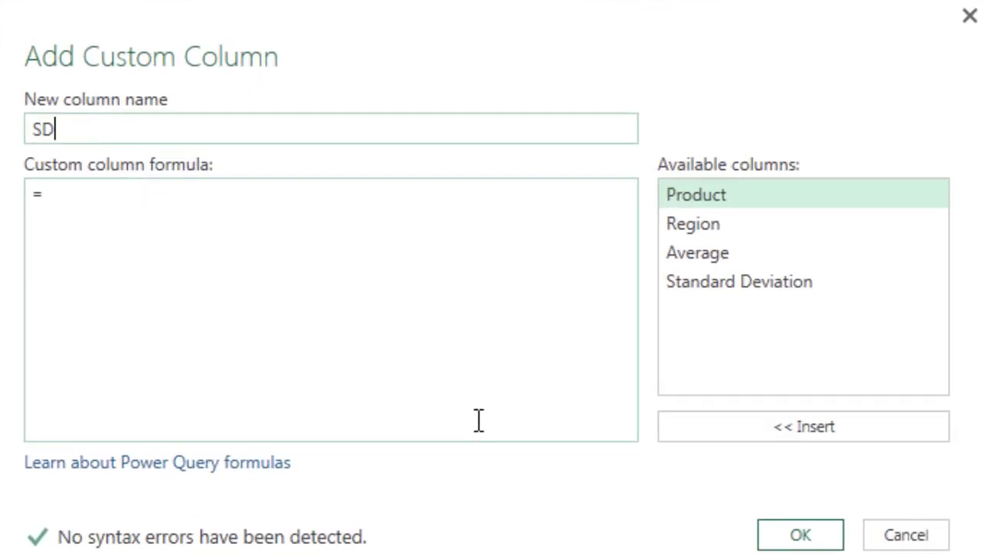
Enter the custom column formula =List.StandardDeviation([Standard Deviation][Units]) and create the column.
left_click(187, 205)
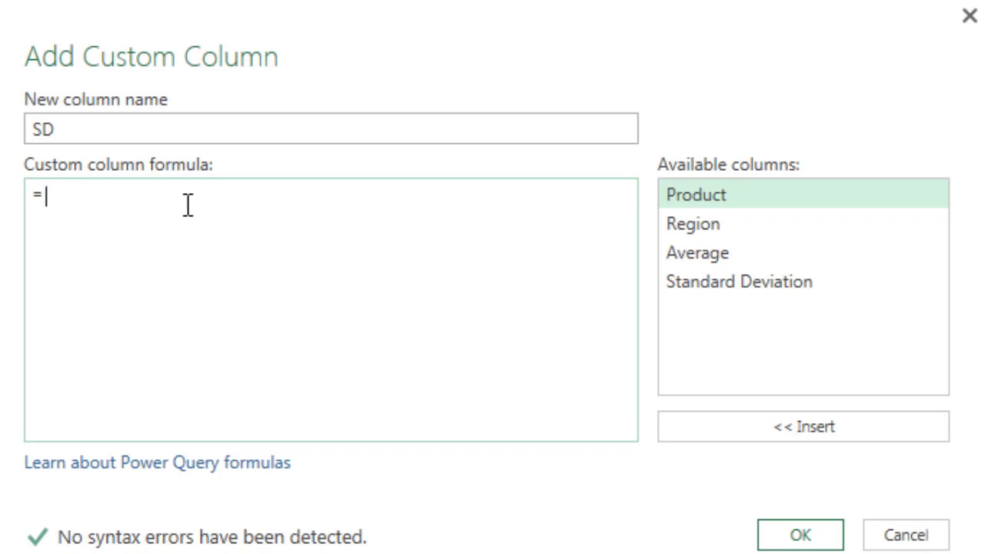
type("List.Stand")
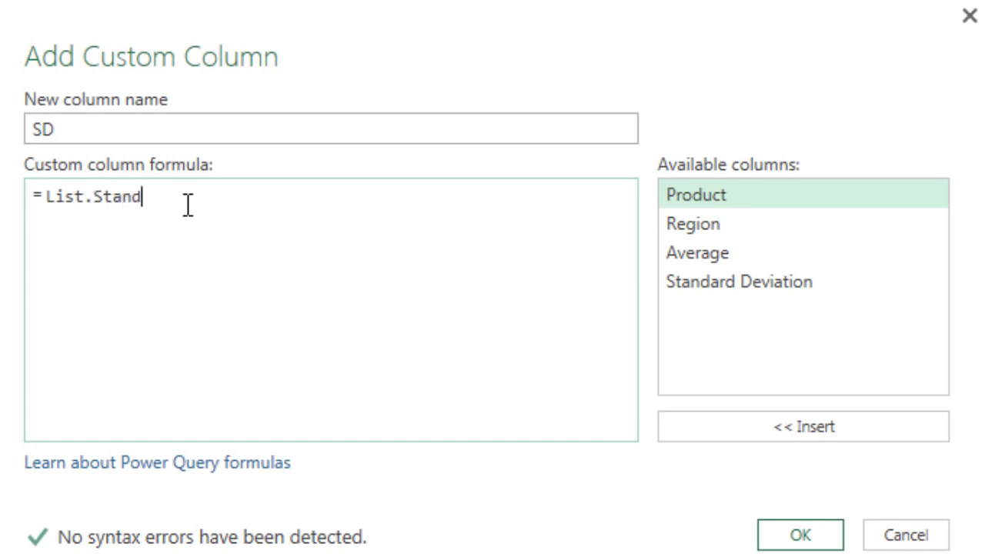
type("ardDeviation")
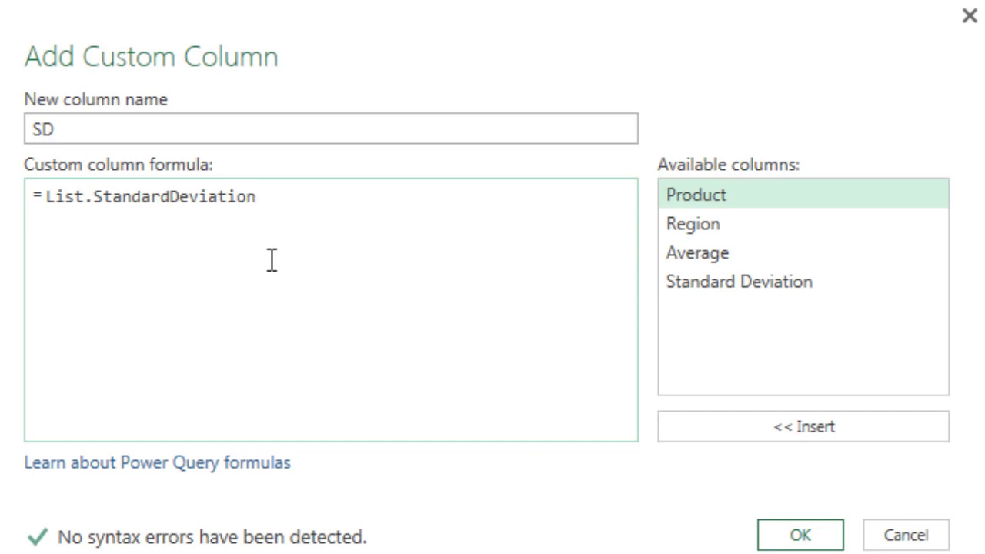
type("(")
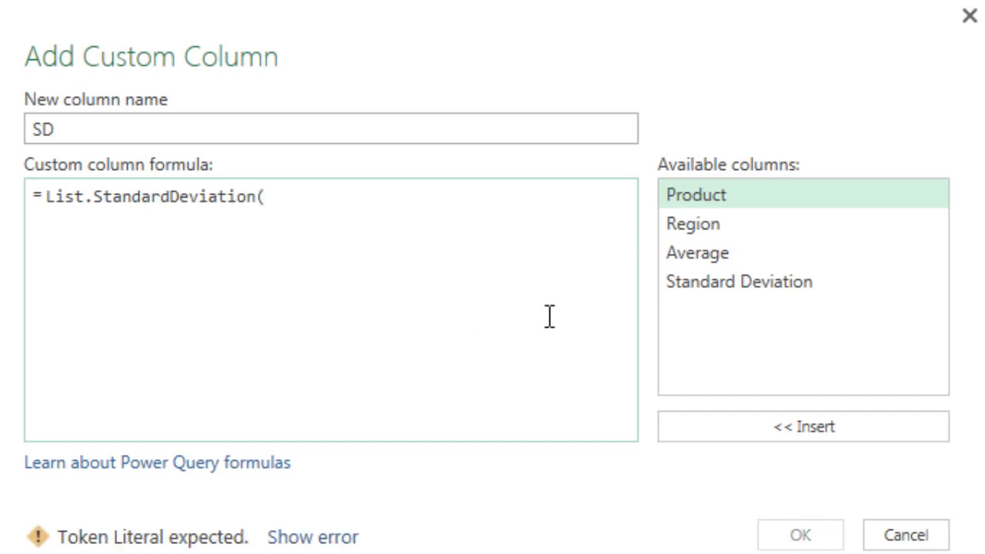
double_click(743, 281)
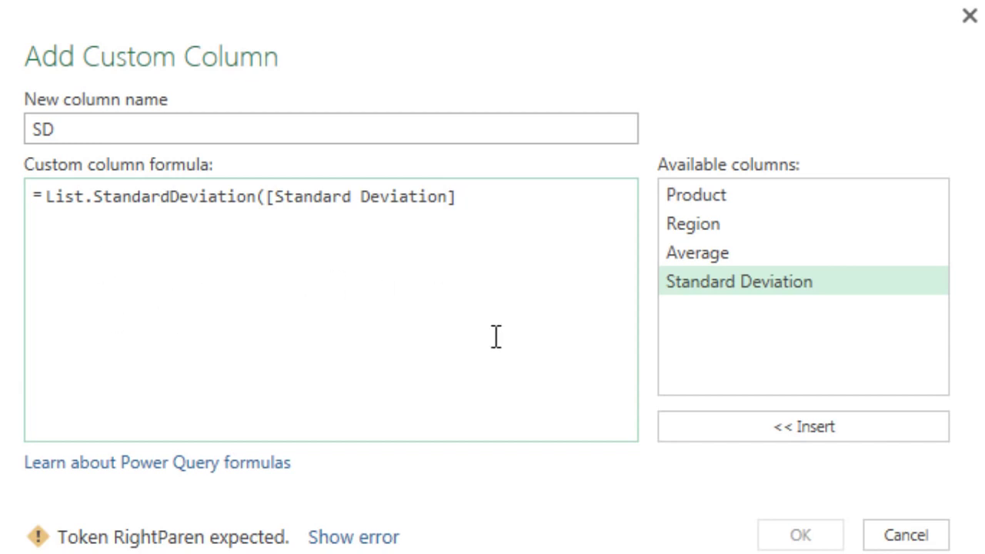
type("[Unit")
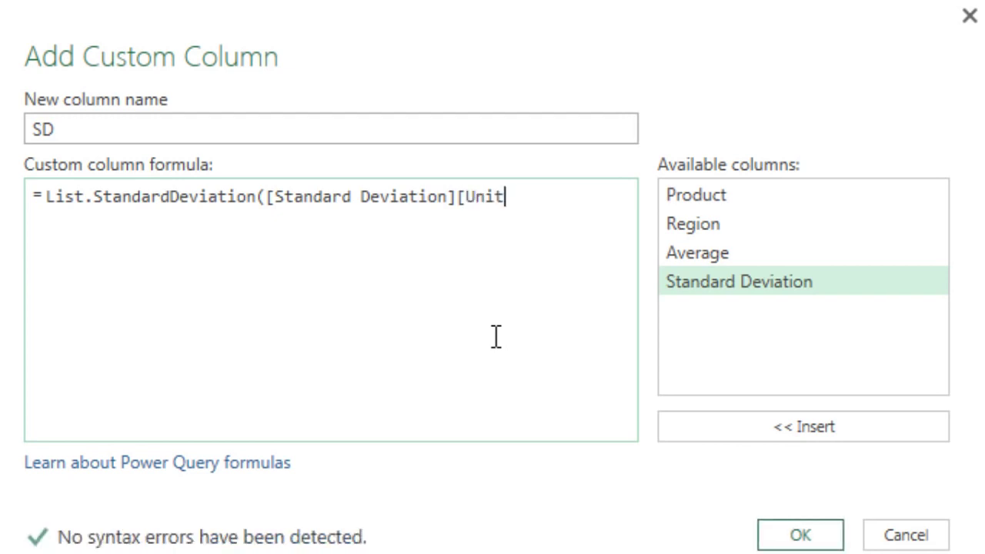
type("s]")
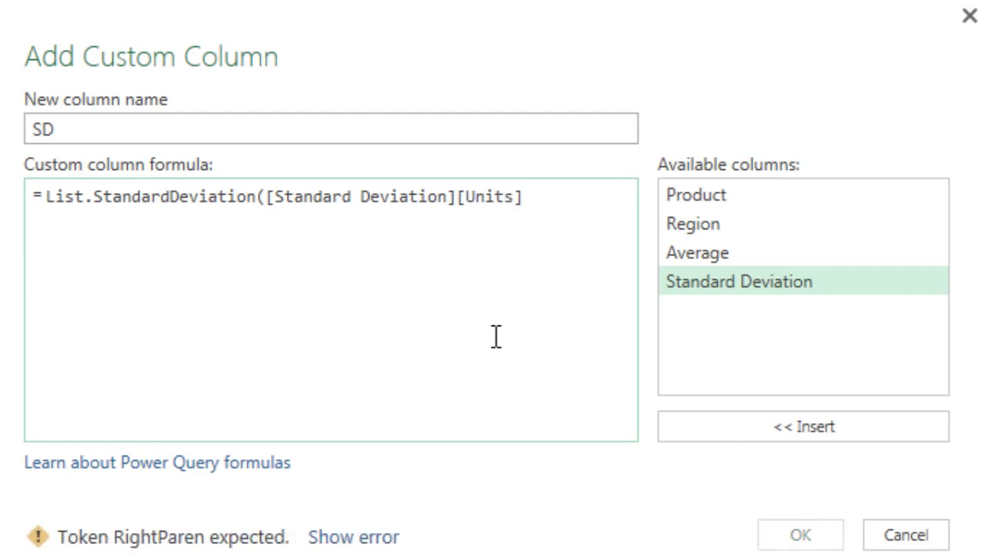
type(")")
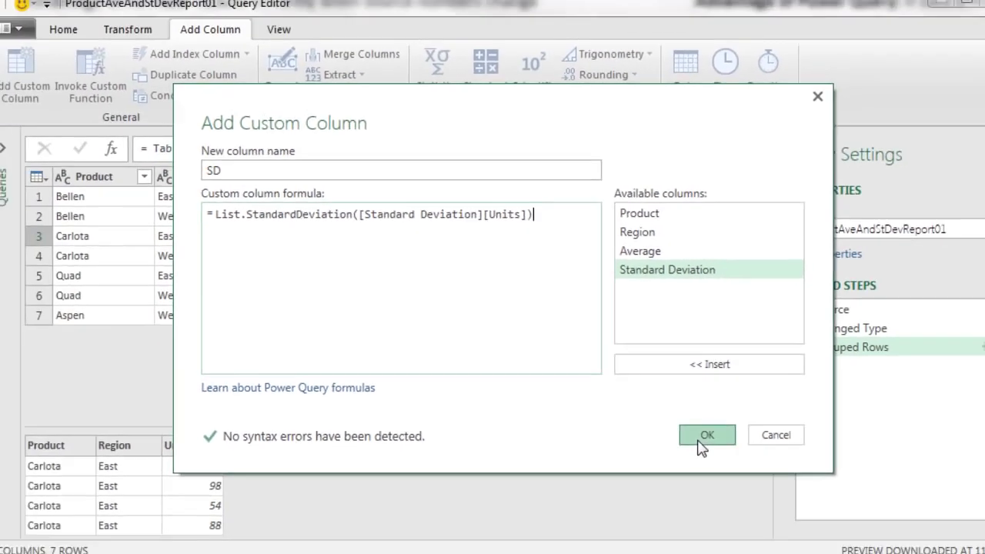
left_click(800, 535)
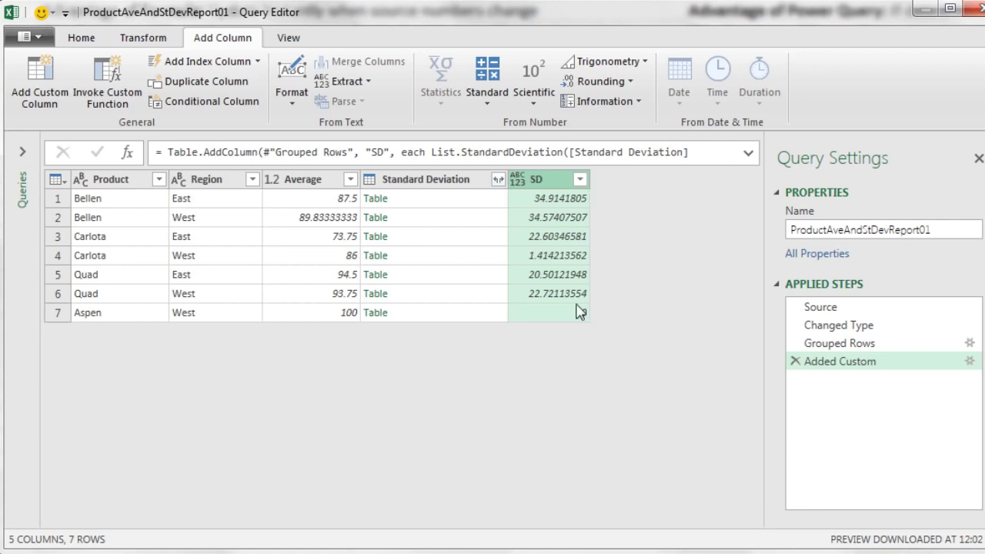
Remove the nested-table Standard Deviation column and rename the SD column as Standard Deviation.
right_click(407, 183)
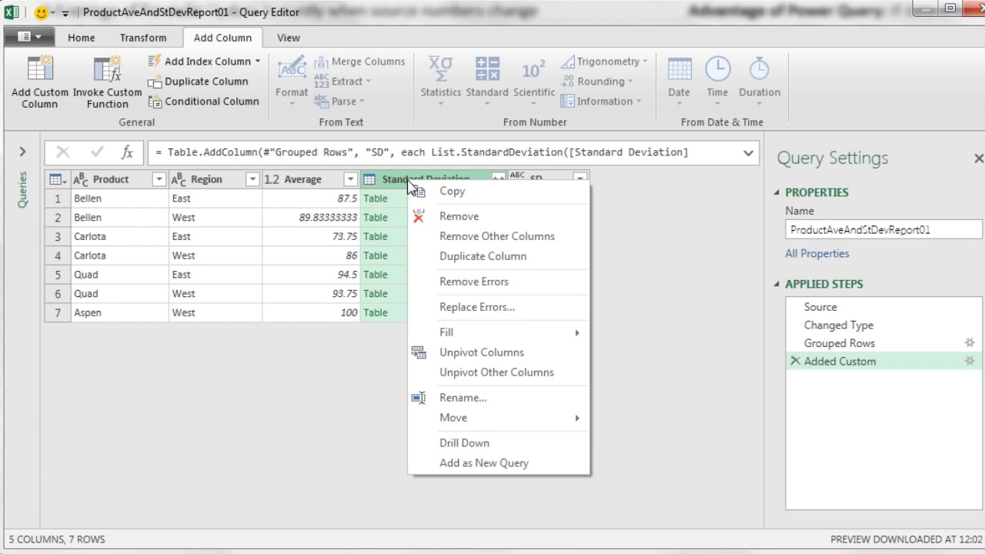
left_click(442, 216)
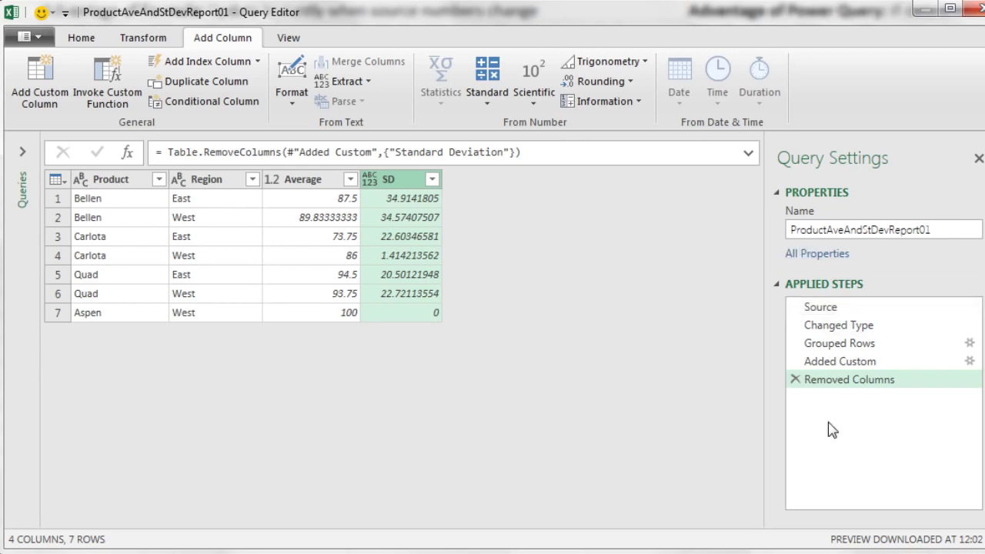
double_click(401, 181)
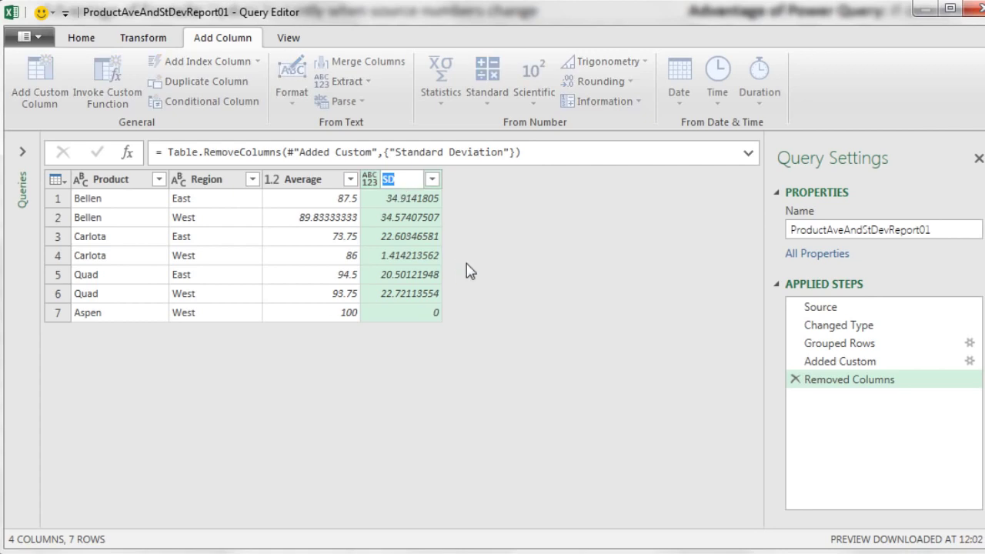
type("Standard Deviation")
key("Return")
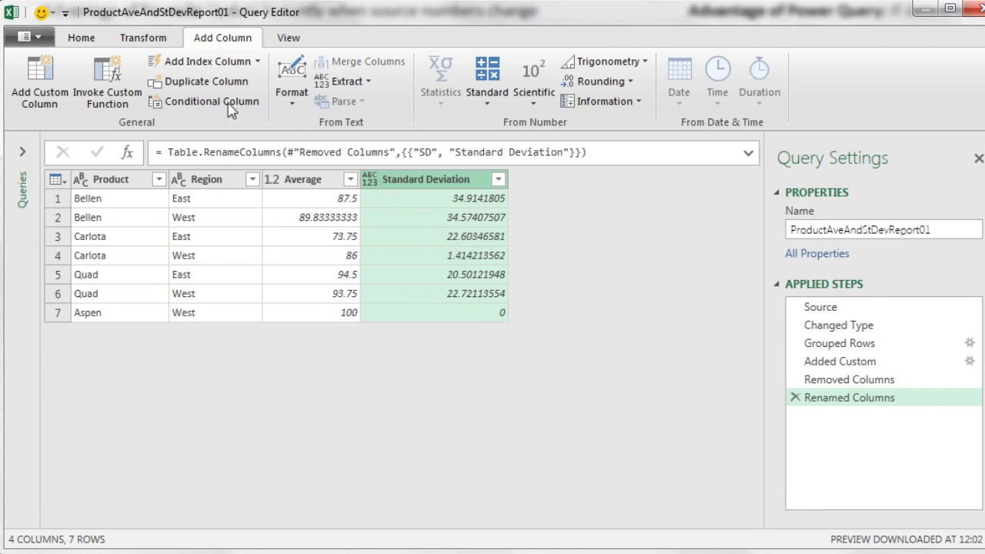
left_click(133, 39)
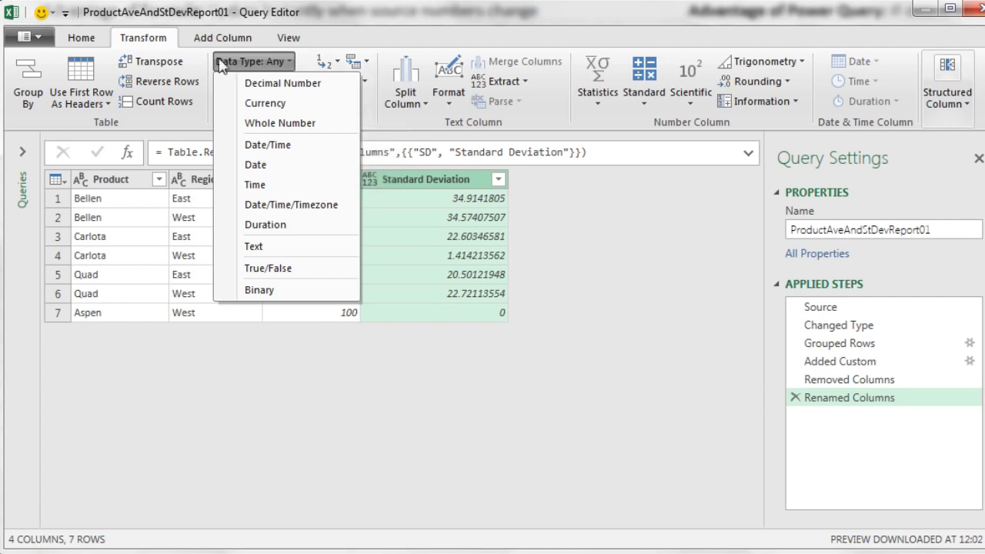
left_click(103, 38)
left_click(606, 62)
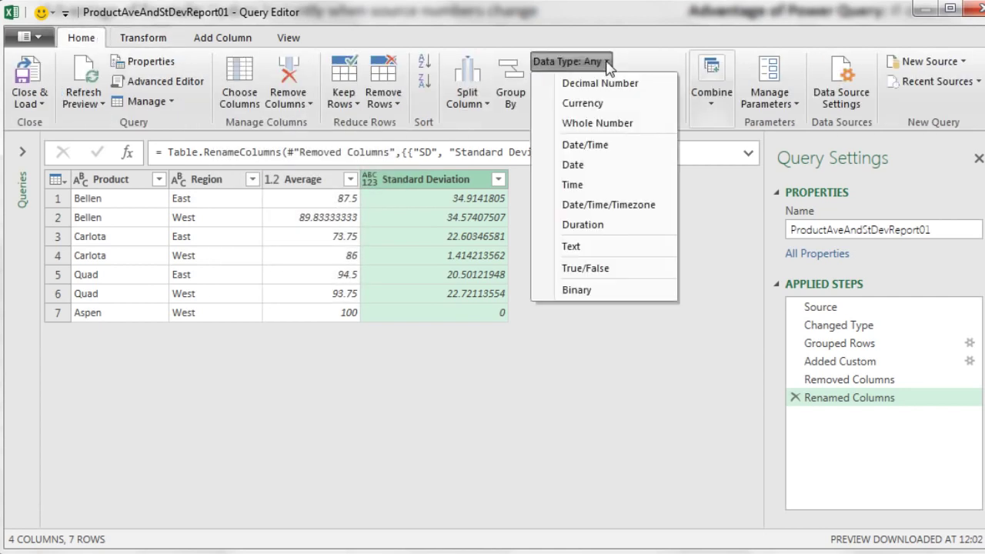
left_click(606, 63)
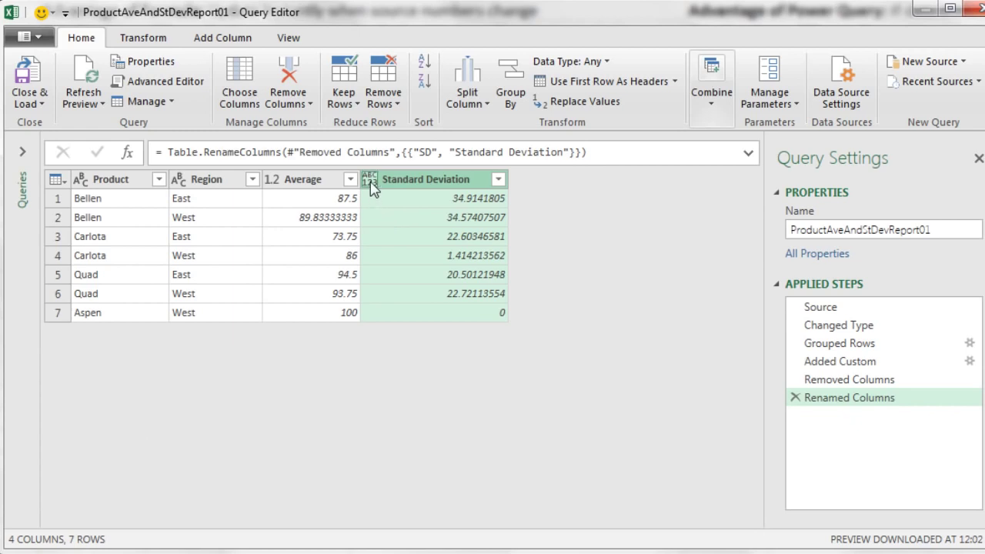
Set the Standard Deviation column's data type to Decimal Number.
left_click(370, 180)
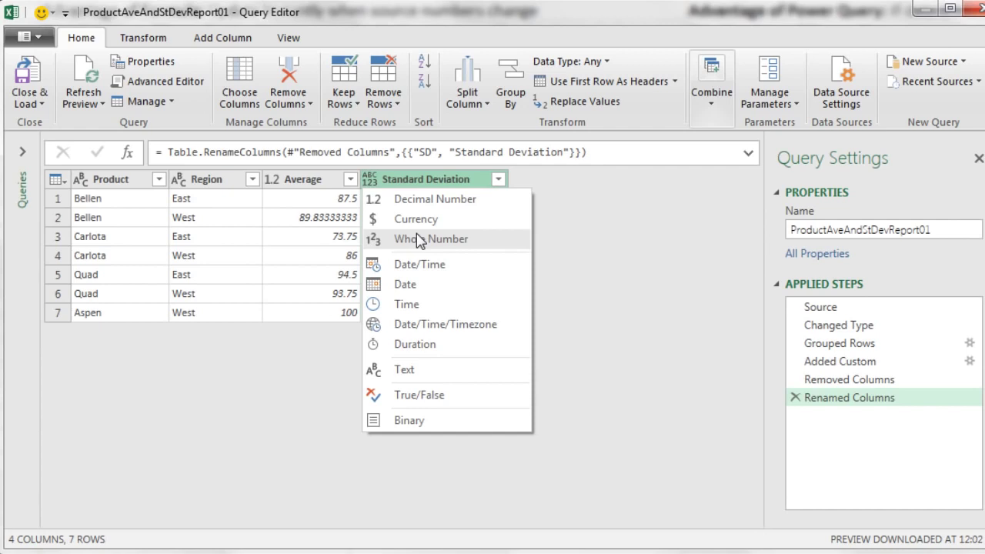
left_click(417, 200)
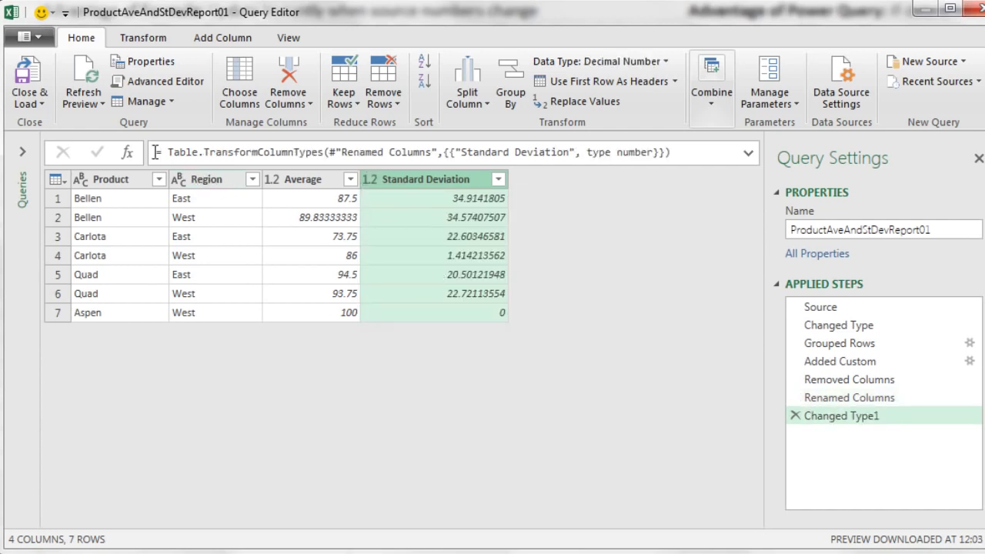
Load the ProductAveAndStDevReport01 query as a table on the existing worksheet at cell J12.
left_click(43, 105)
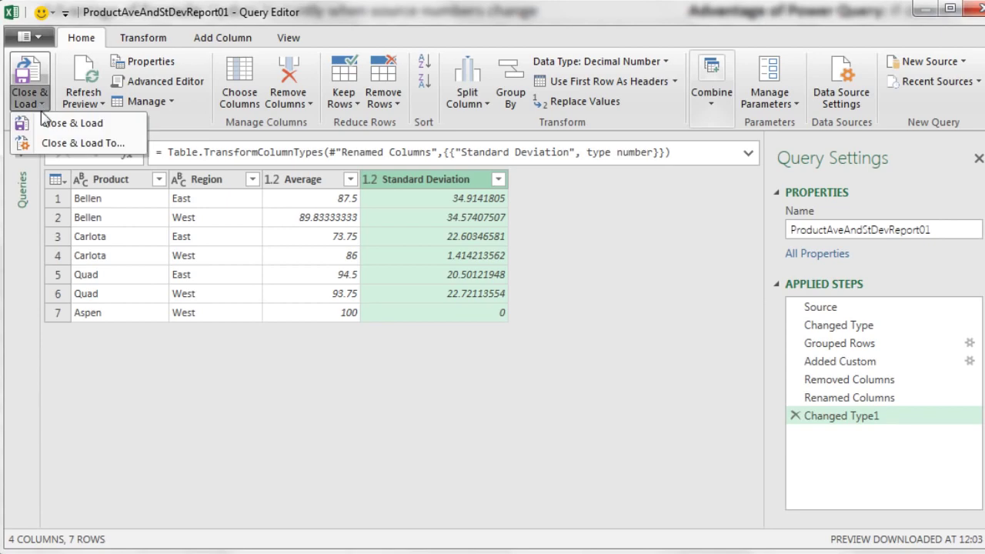
left_click(54, 146)
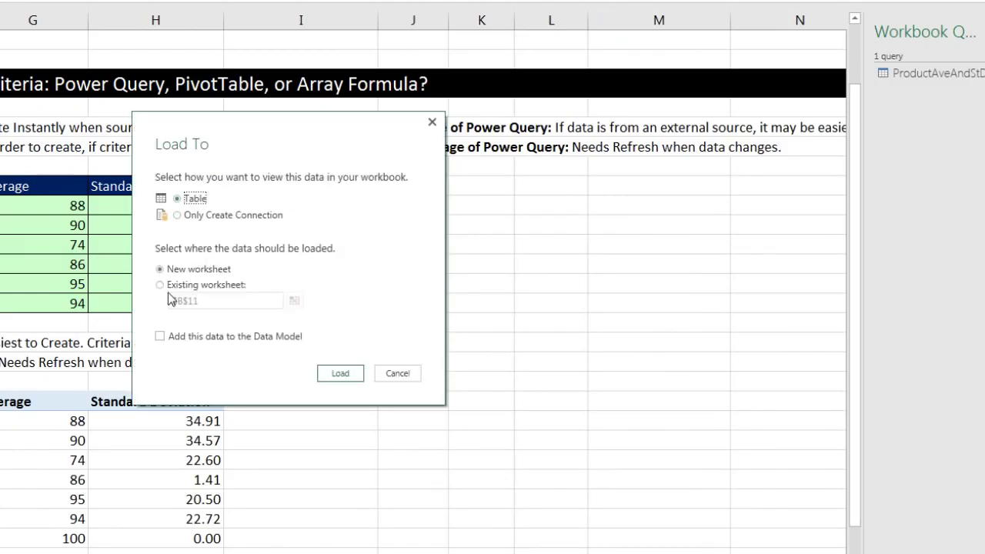
left_click(160, 284)
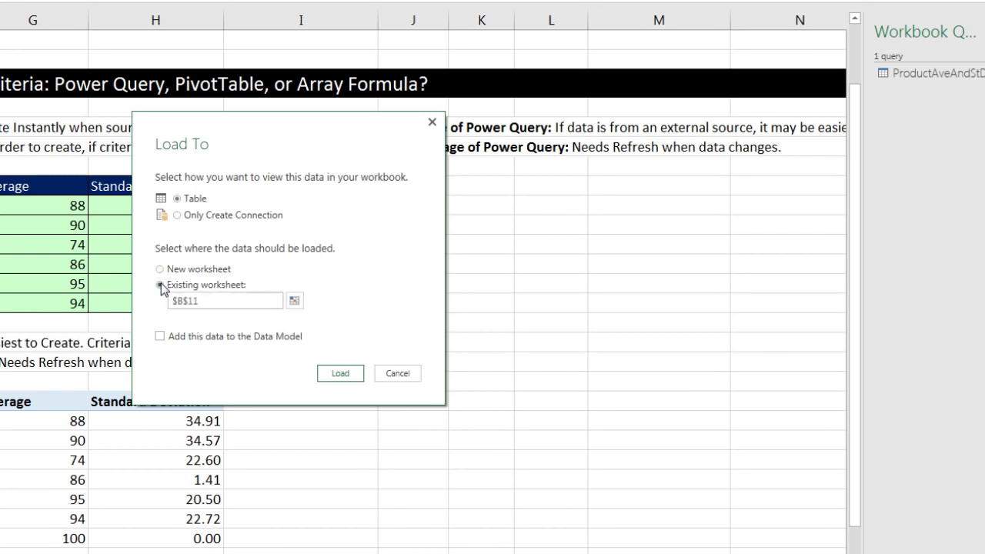
left_click(295, 302)
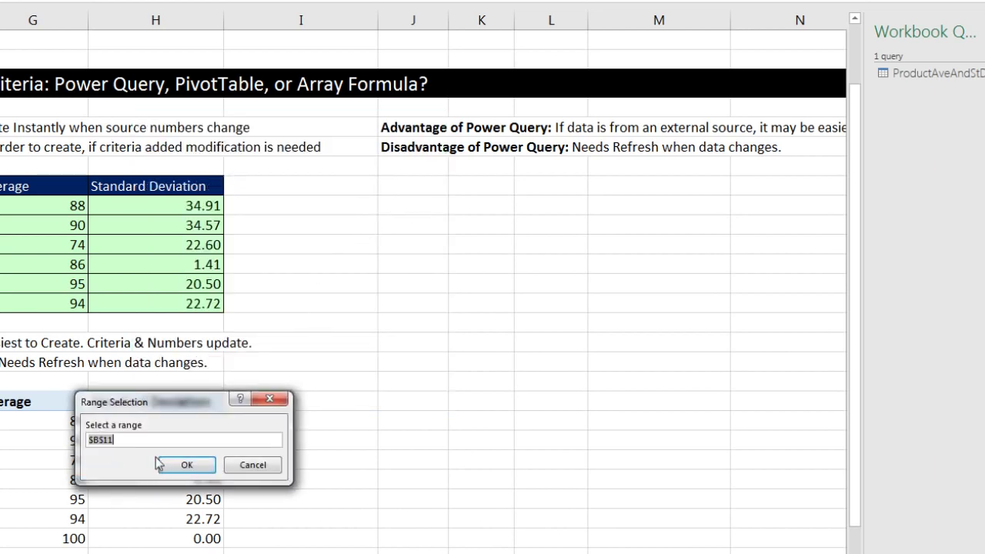
left_click(414, 191)
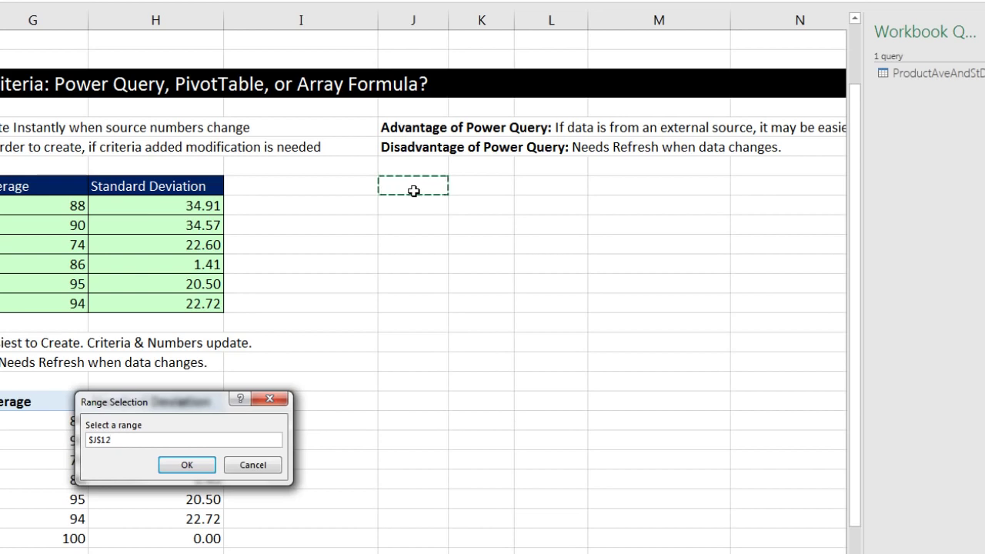
left_click(197, 465)
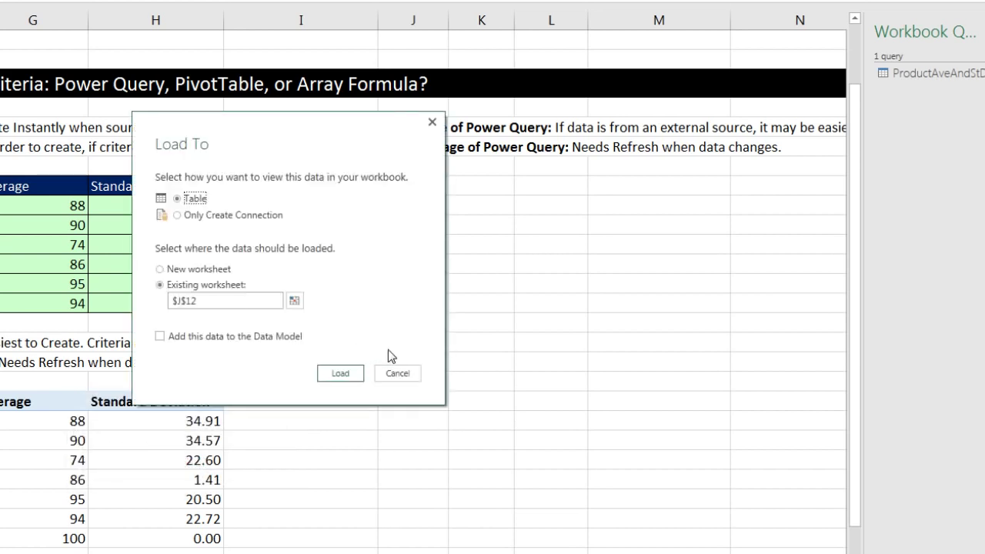
left_click(340, 373)
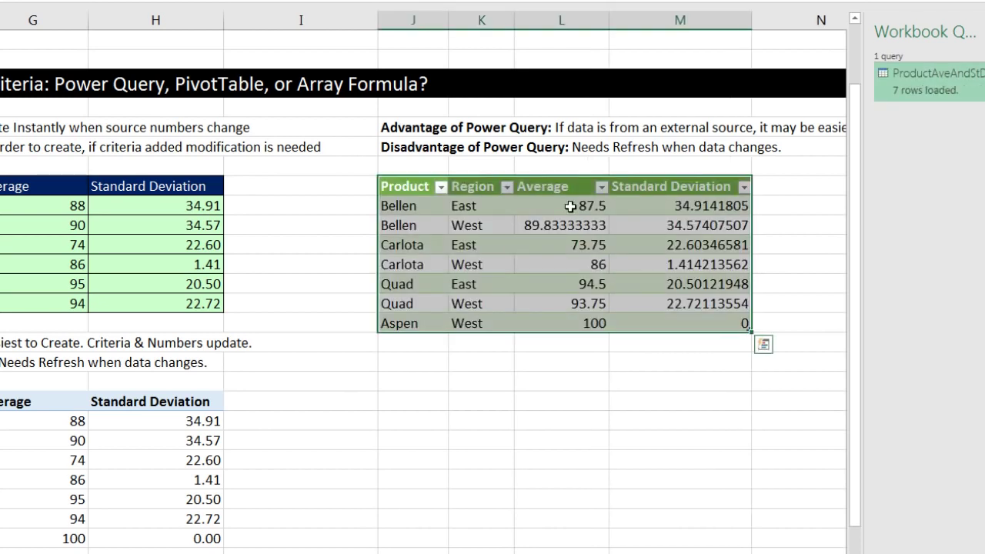
Format the Average values in the loaded query table as Number with 0 decimal places.
left_click_drag(570, 207, 566, 325)
key("ctrl+1")
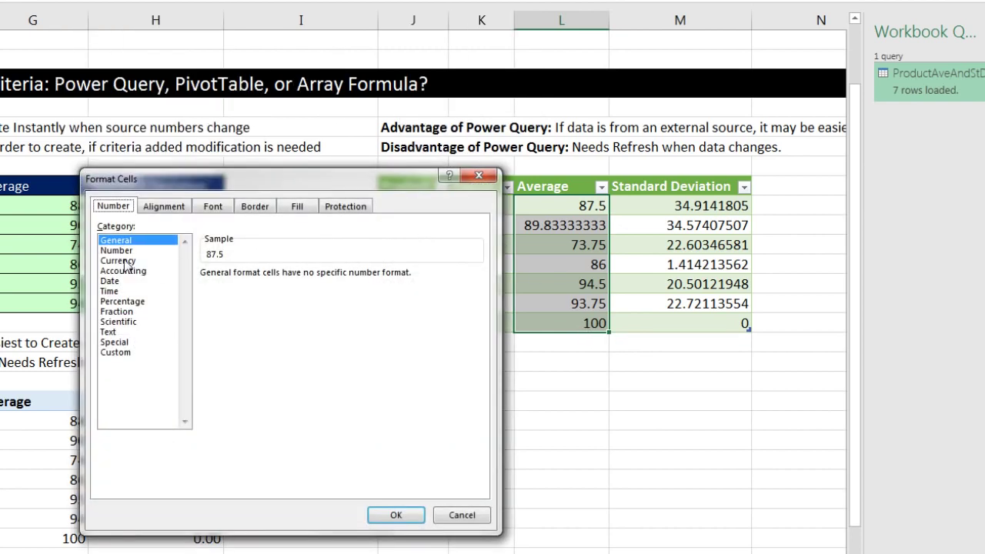
left_click(127, 251)
left_click(306, 277)
left_click(306, 278)
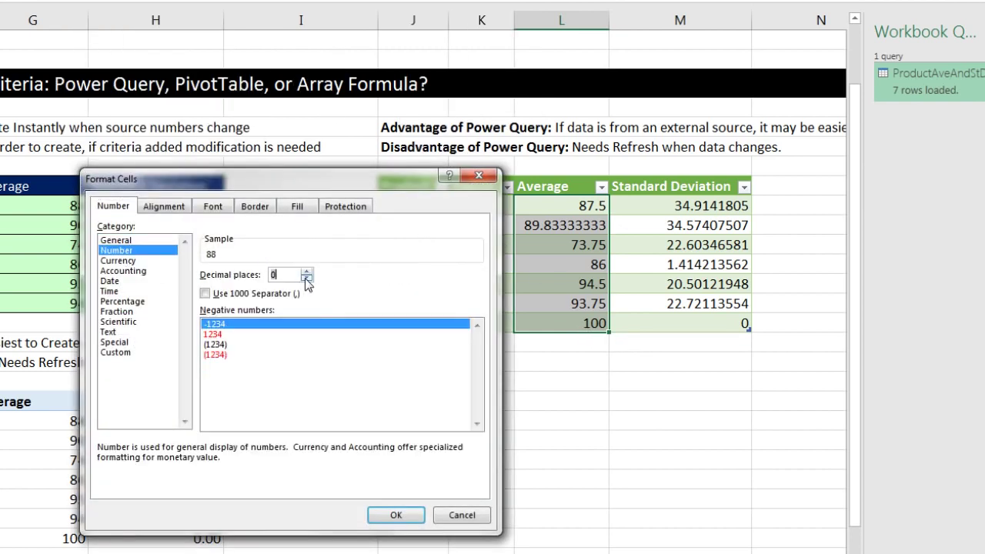
left_click(396, 516)
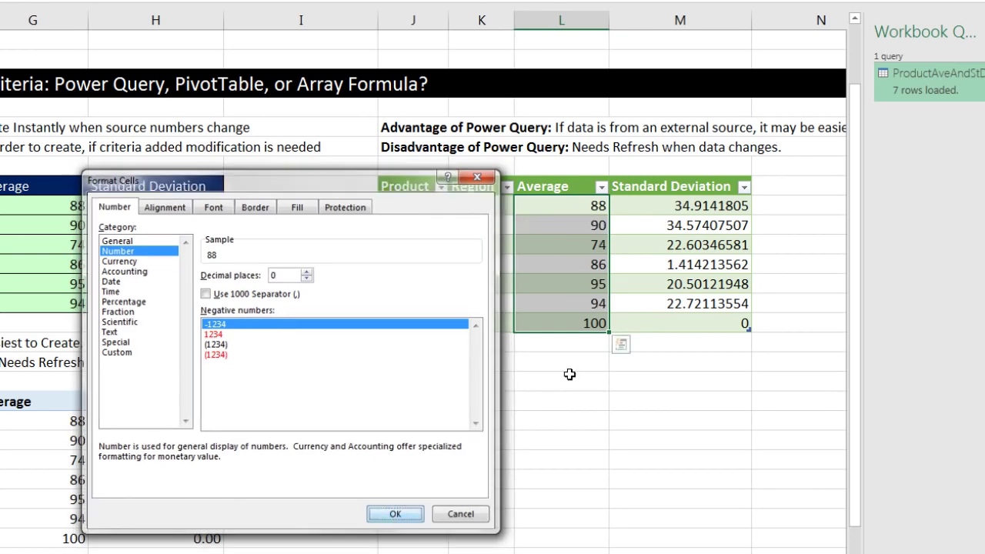
Format the Standard Deviation values in the loaded query table as Number with two decimal places.
left_click_drag(664, 205, 684, 329)
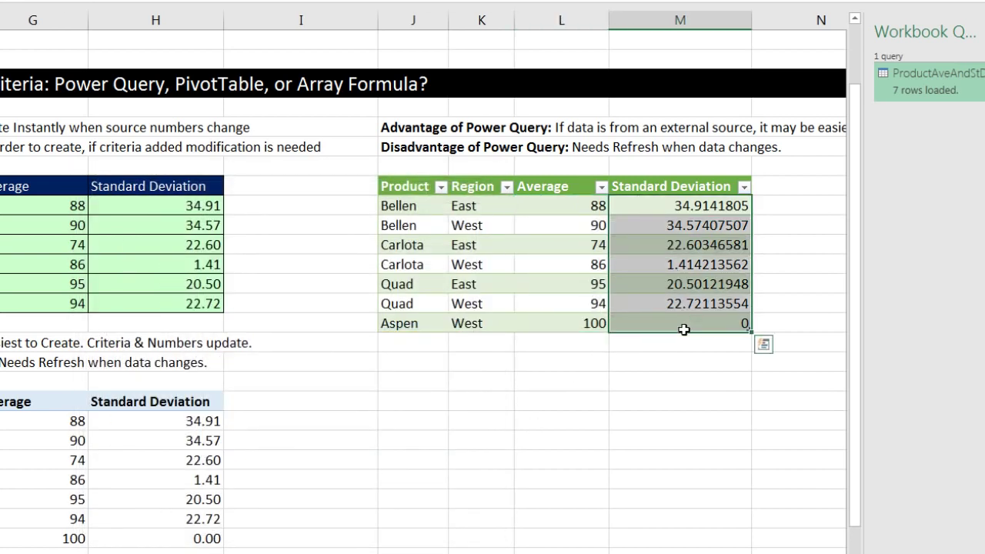
key("ctrl+1")
left_click(136, 251)
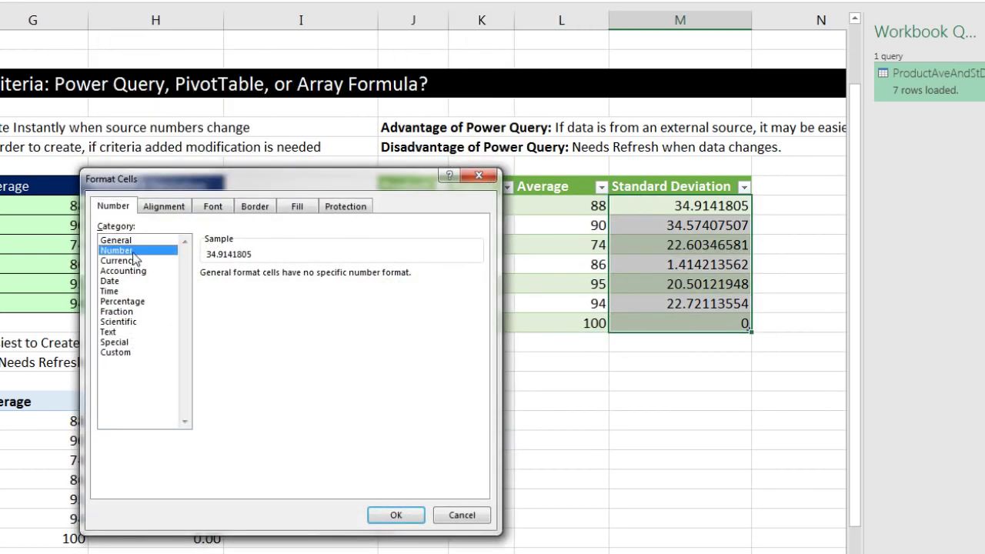
left_click(396, 515)
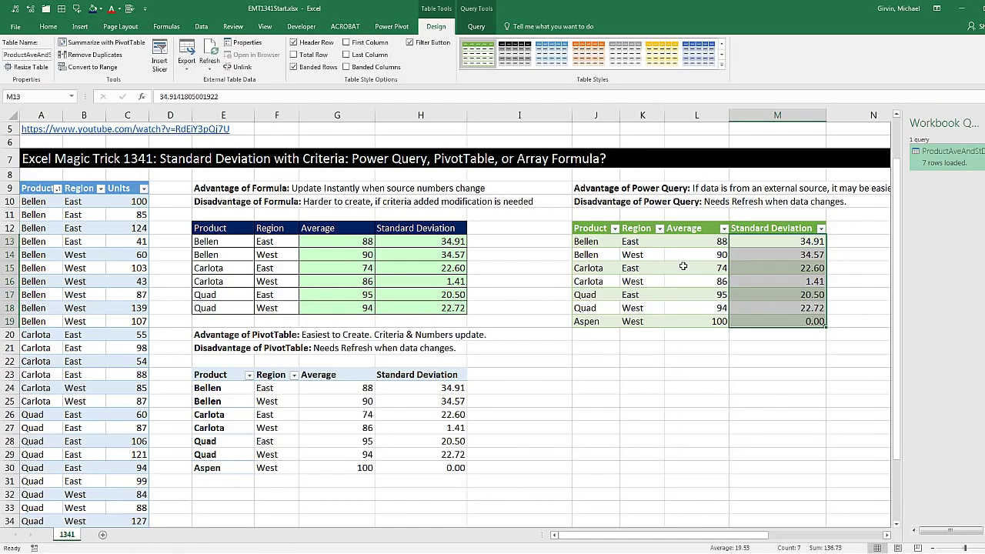
left_click(682, 266)
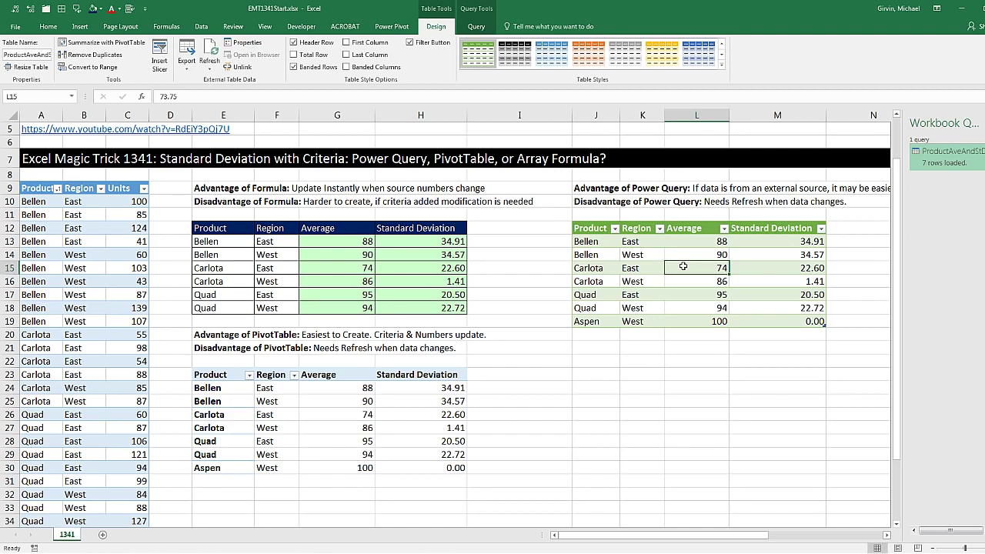
Create a second Power Query query from the fProductSales source table.
left_click(87, 214)
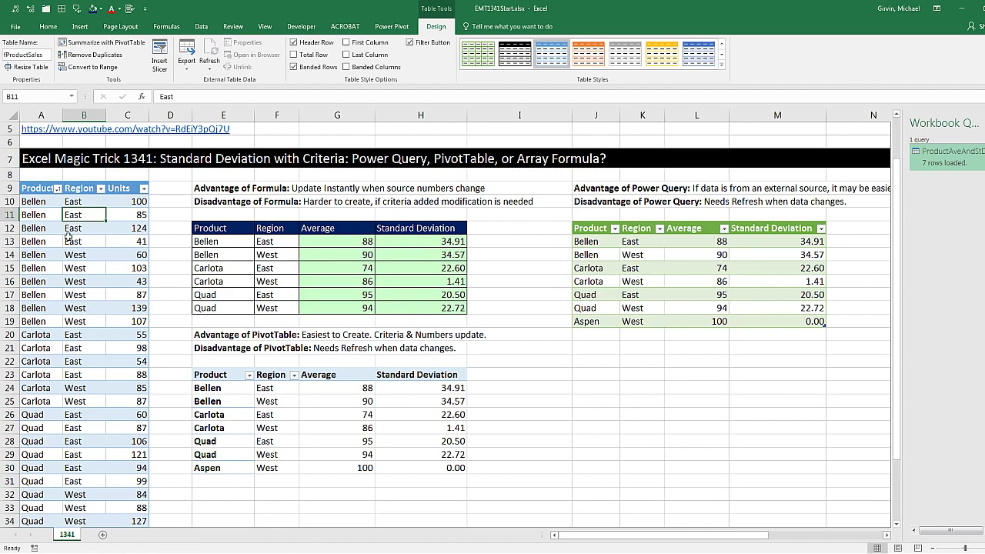
left_click(201, 26)
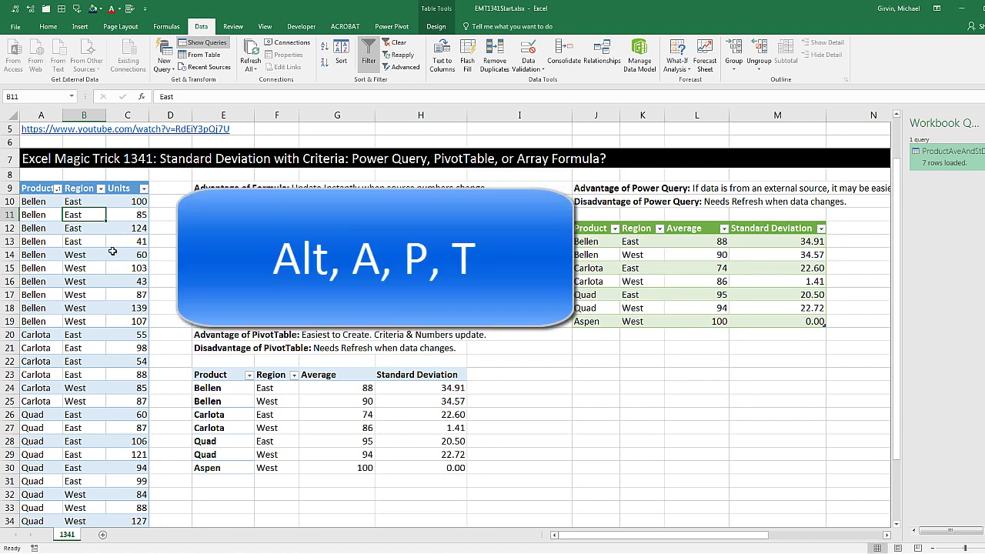
key("alt")
key("a")
key("p")
key("t")
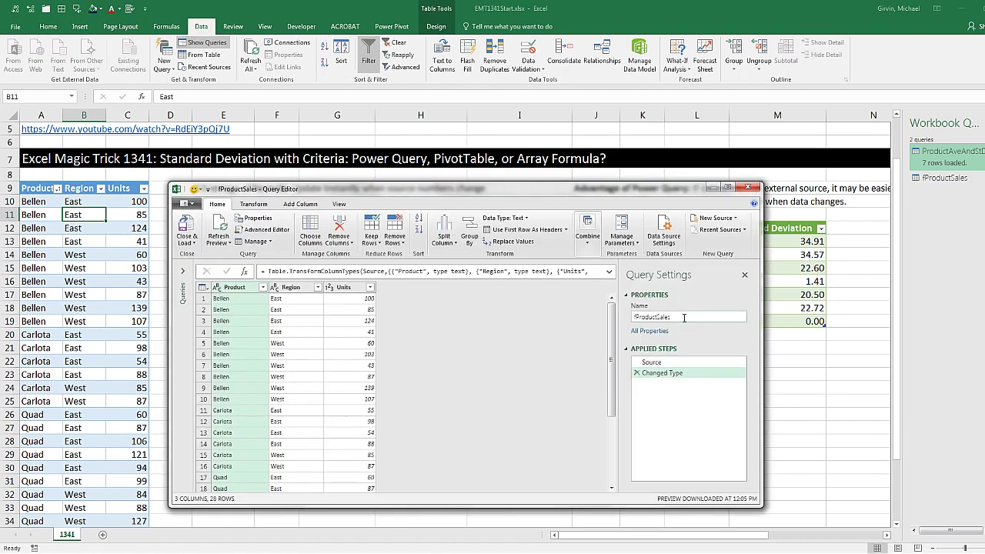
Rename the new query as ProductAveAndStDevReport02.
double_click(683, 318)
type("ProductAveAndStDevReport02")
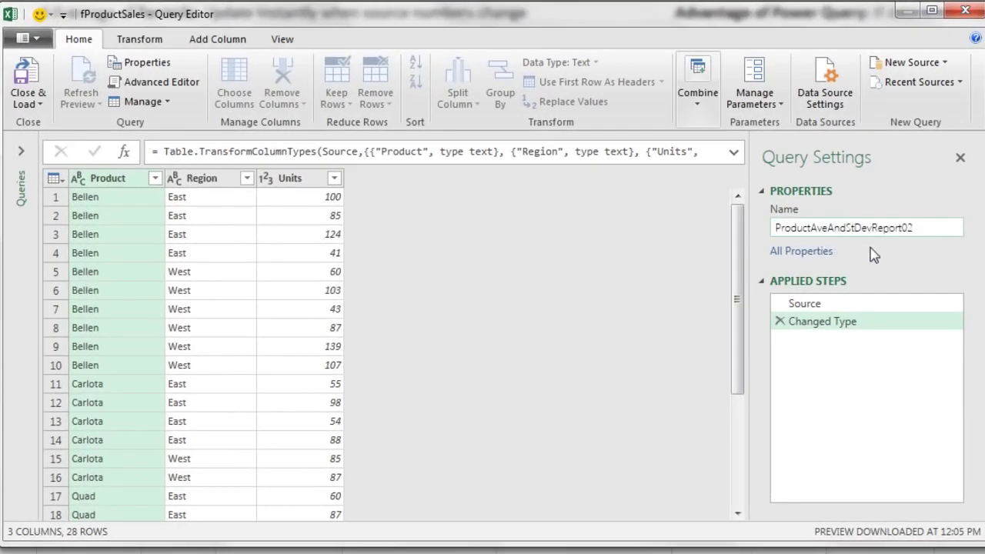
key("Return")
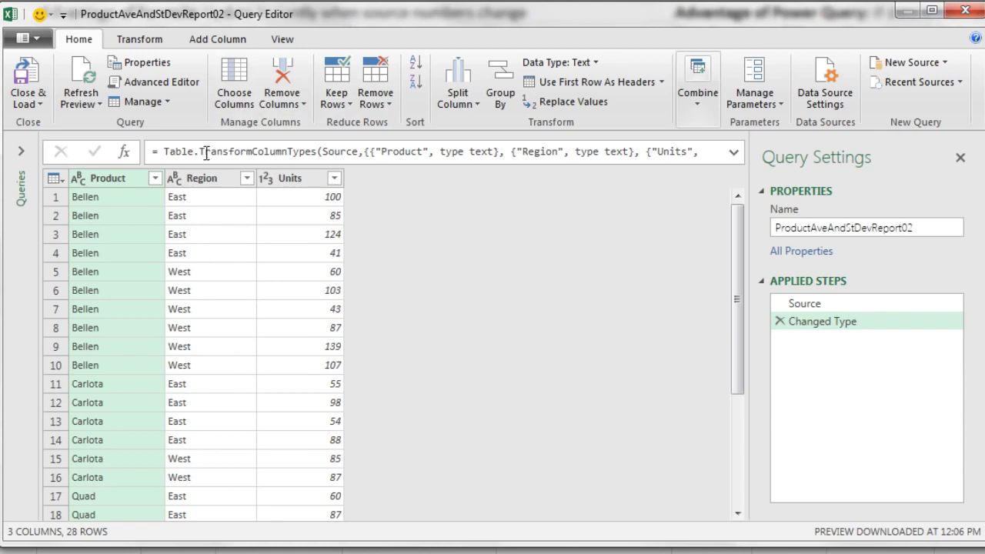
Set up a Group By on Product and Region with an Average column that averages Units.
key("shift")
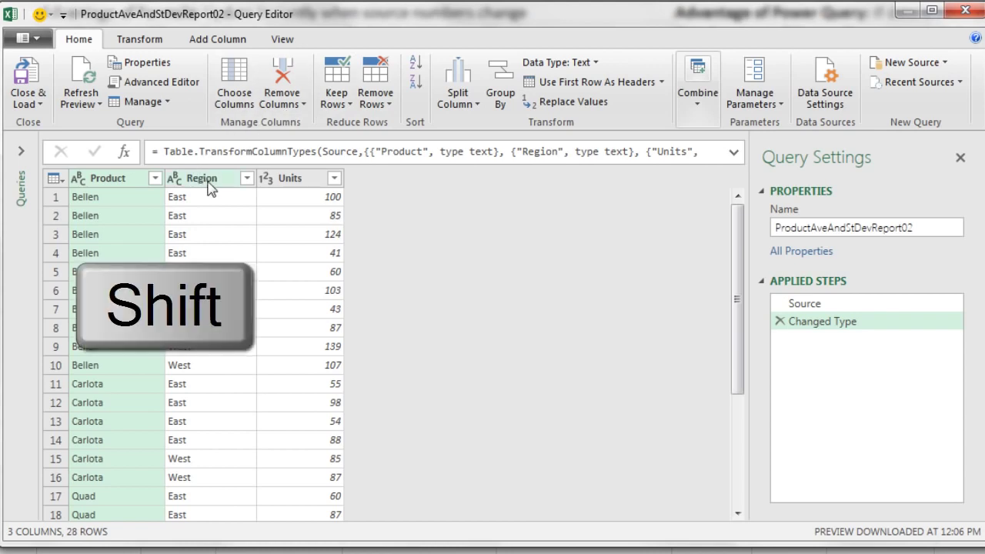
left_click(208, 183, "shift")
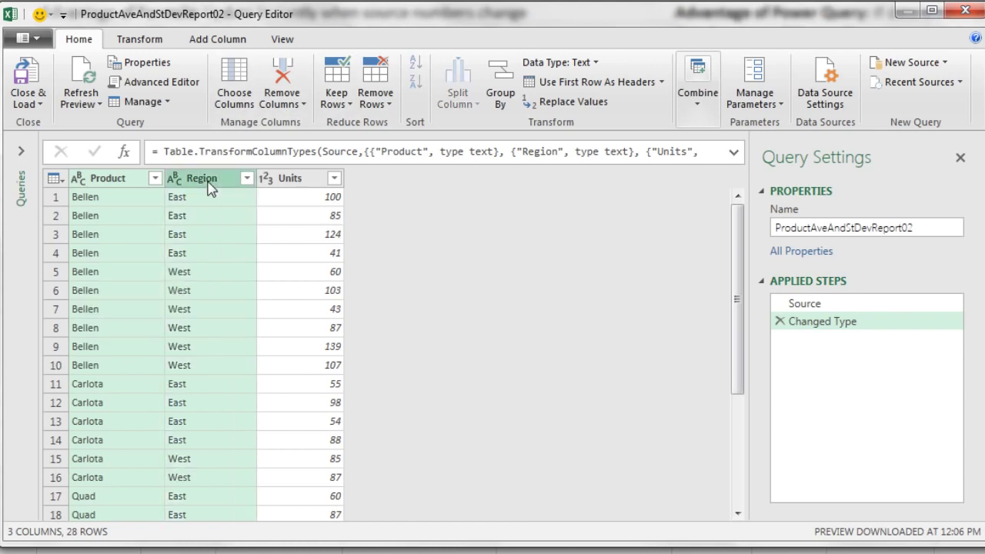
left_click(507, 99)
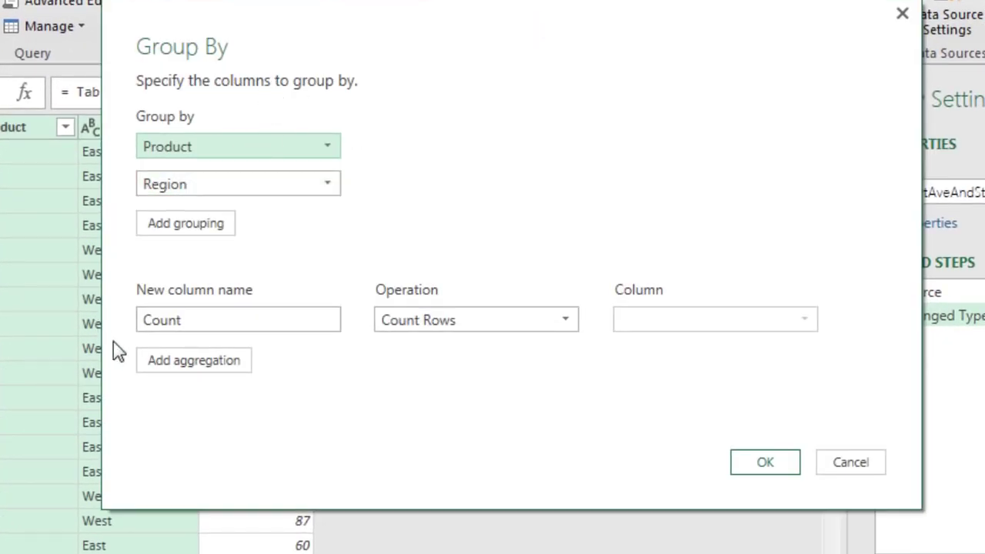
left_click(226, 321)
left_click_drag(226, 321, 116, 324)
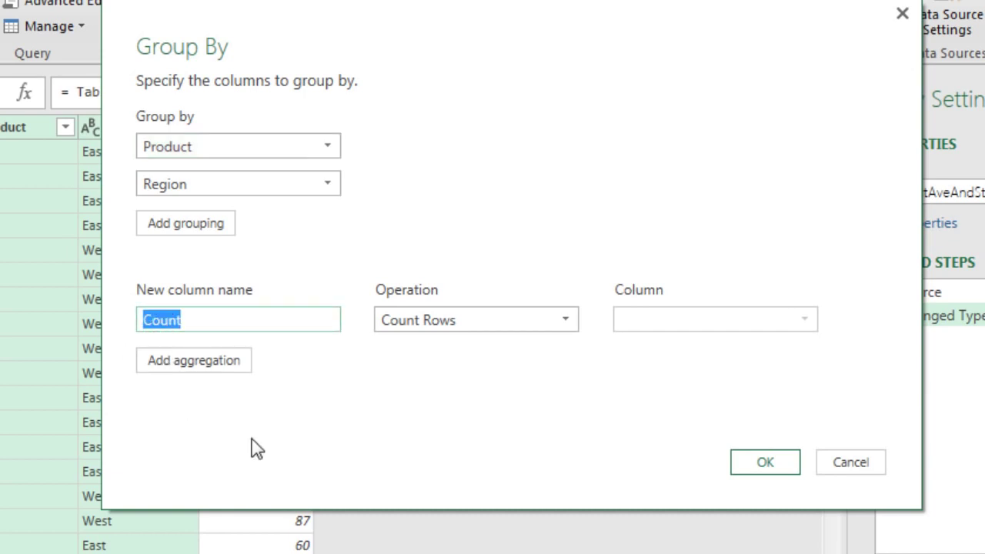
type("Average")
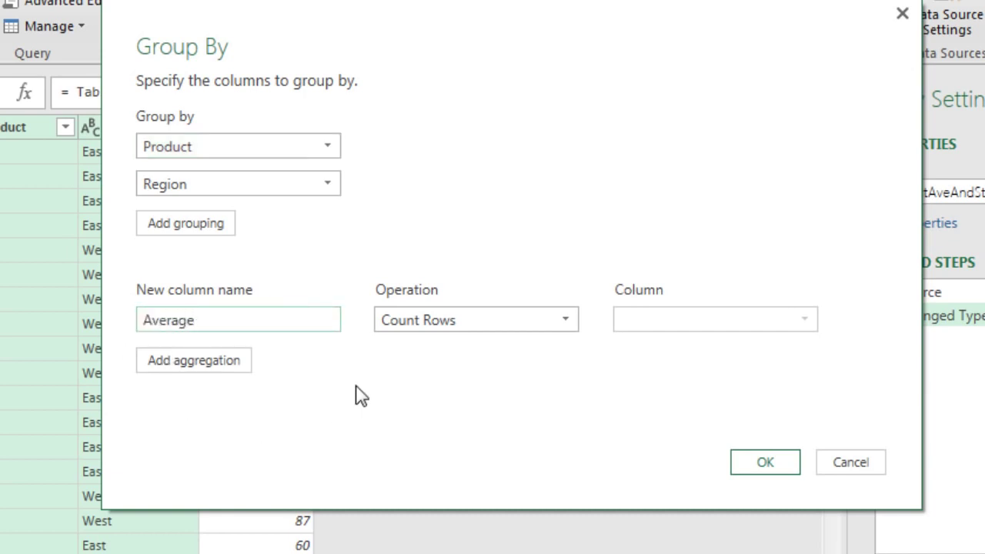
left_click(561, 315)
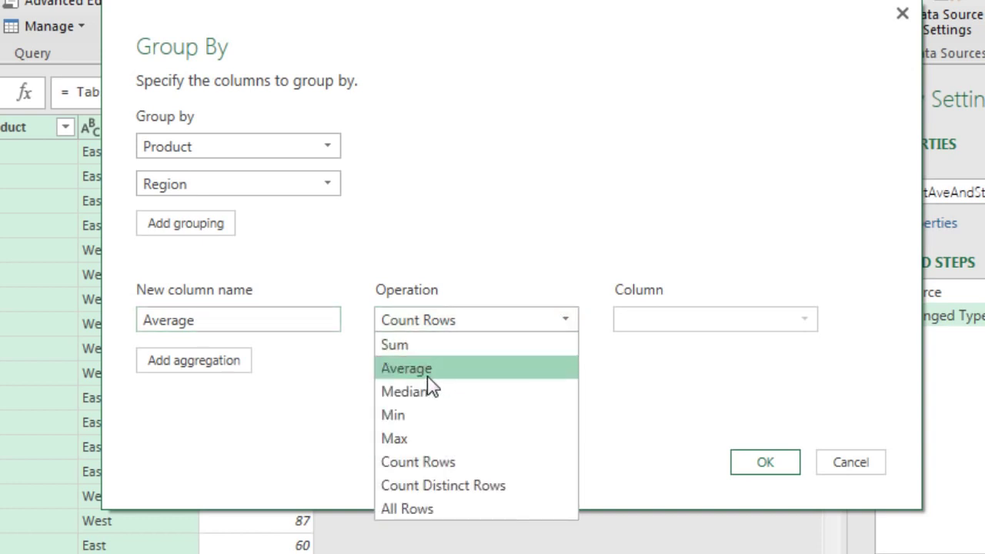
left_click(427, 373)
left_click(700, 319)
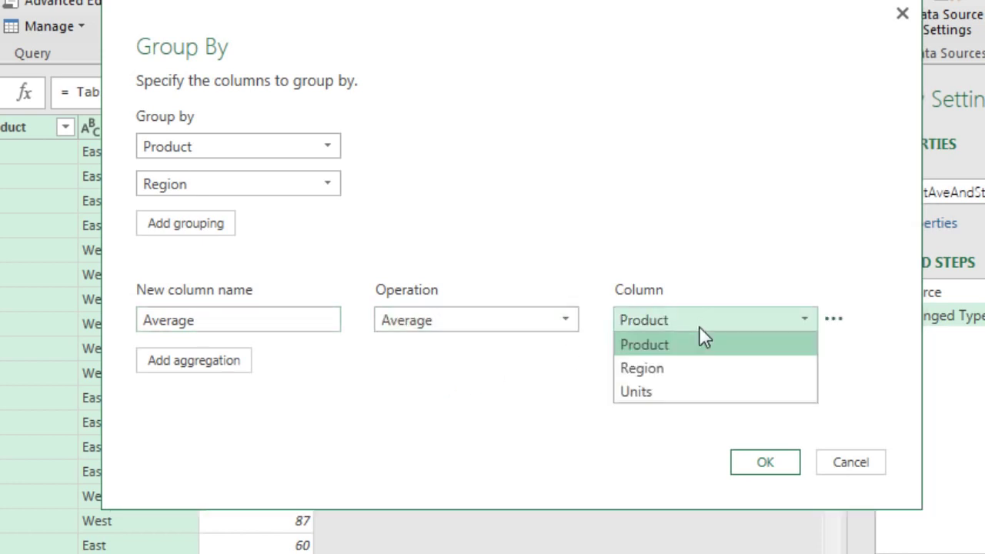
left_click(638, 393)
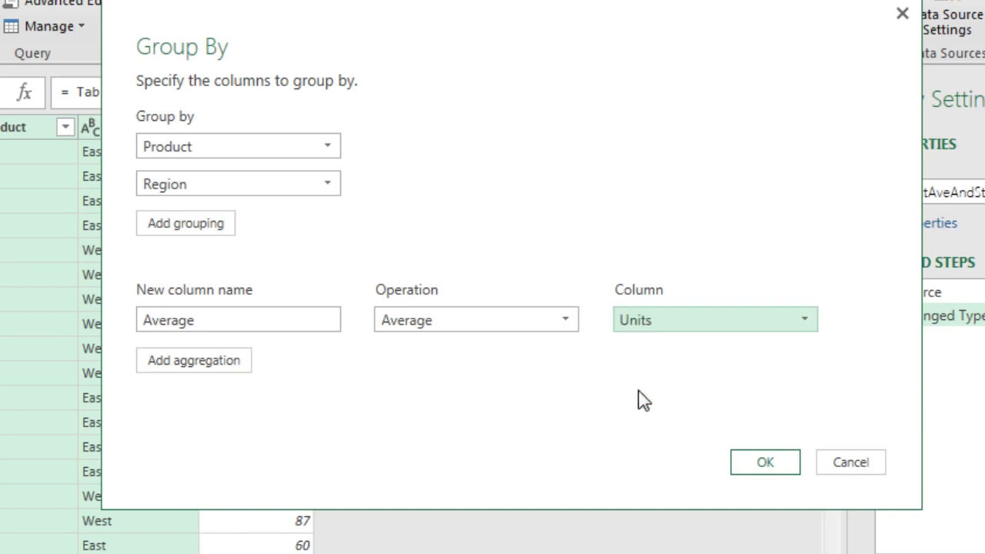
Add a second aggregation named Standard Deviation using the Average operation on Units, and apply the grouping.
left_click(214, 368)
left_click(214, 362)
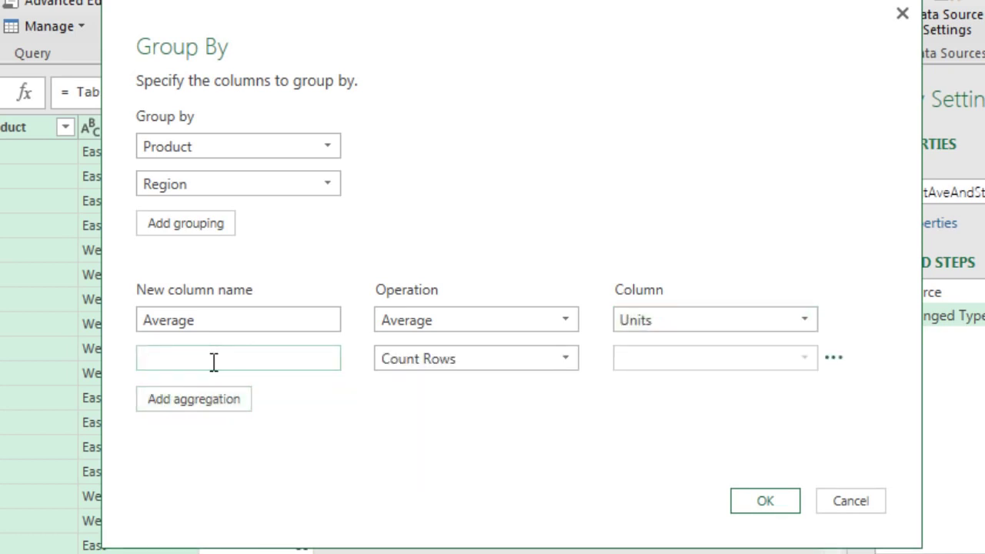
type("Standard Deviation")
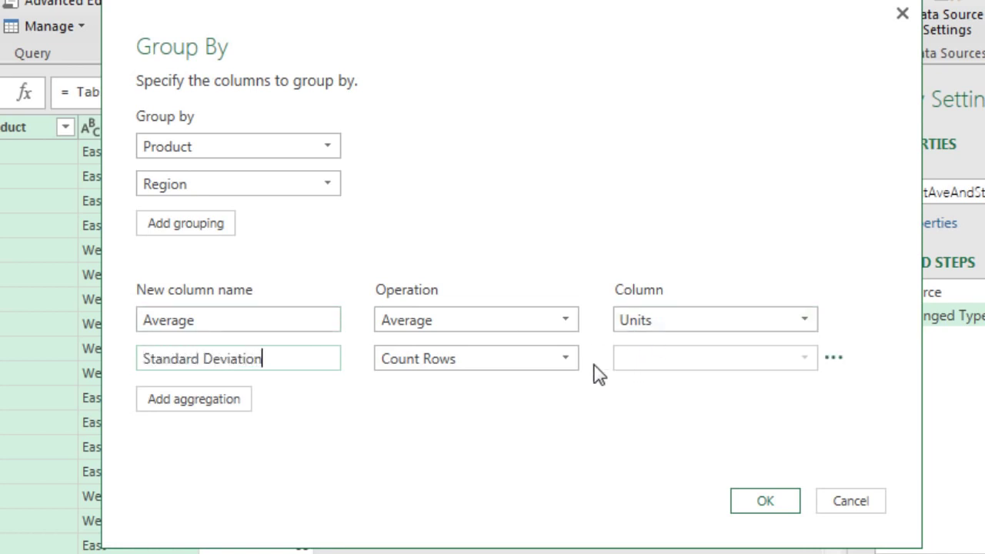
left_click(566, 359)
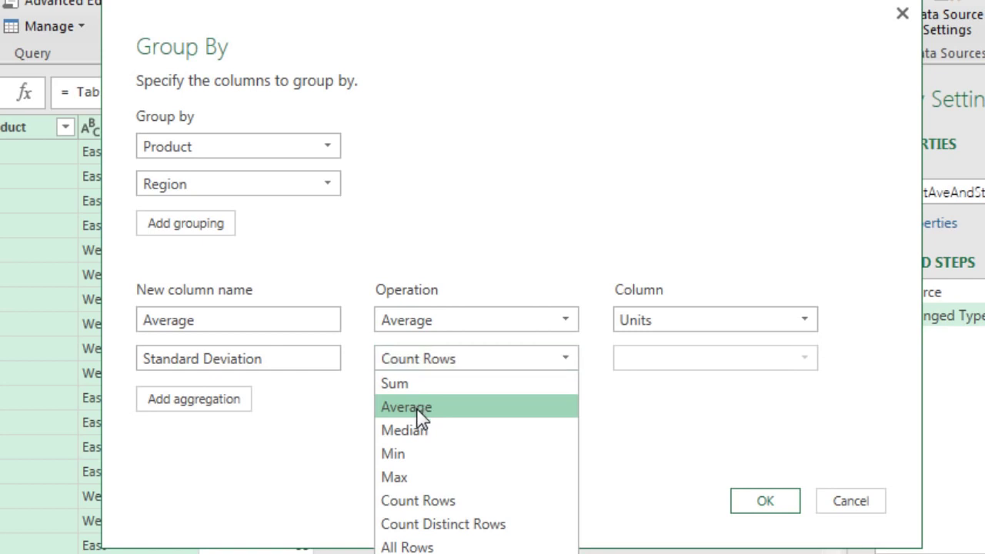
left_click(449, 410)
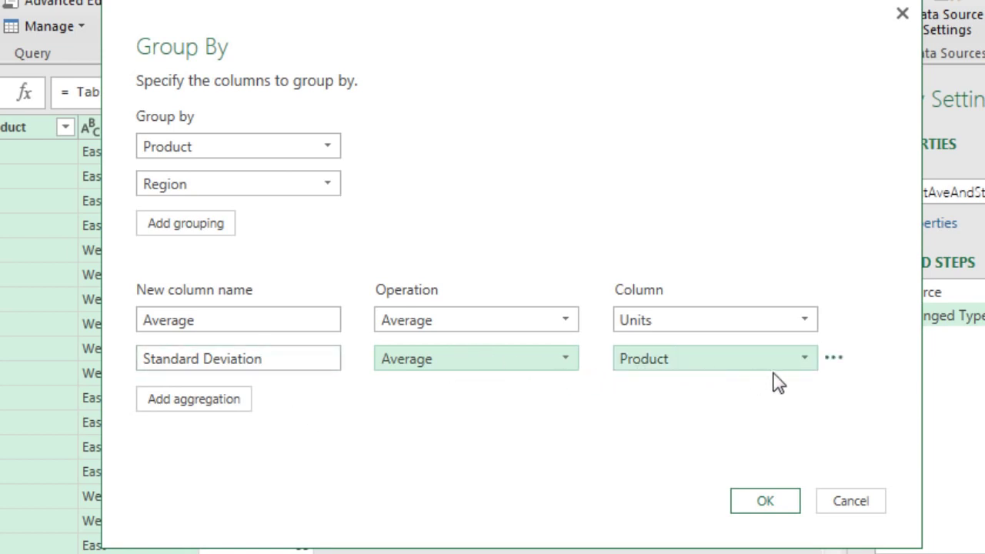
left_click(804, 361)
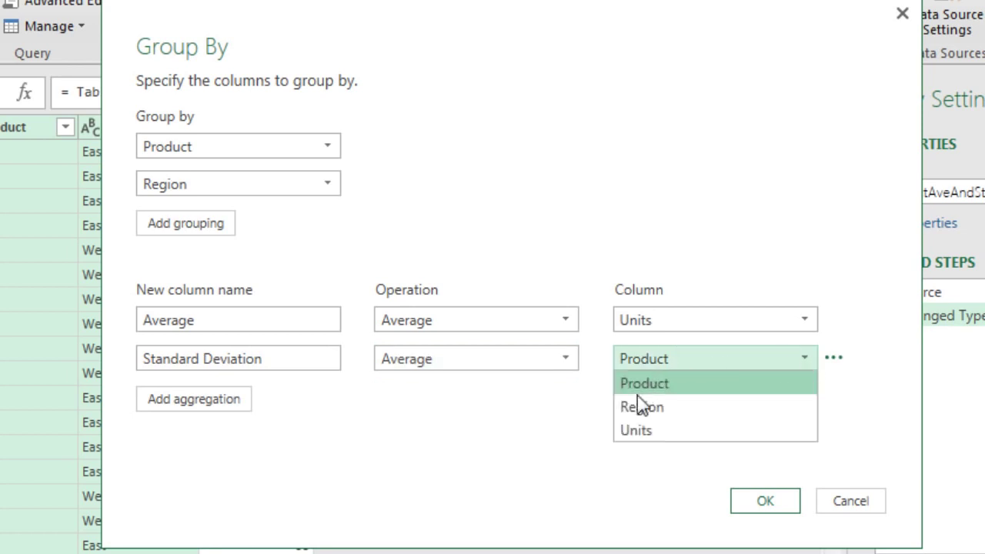
left_click(637, 432)
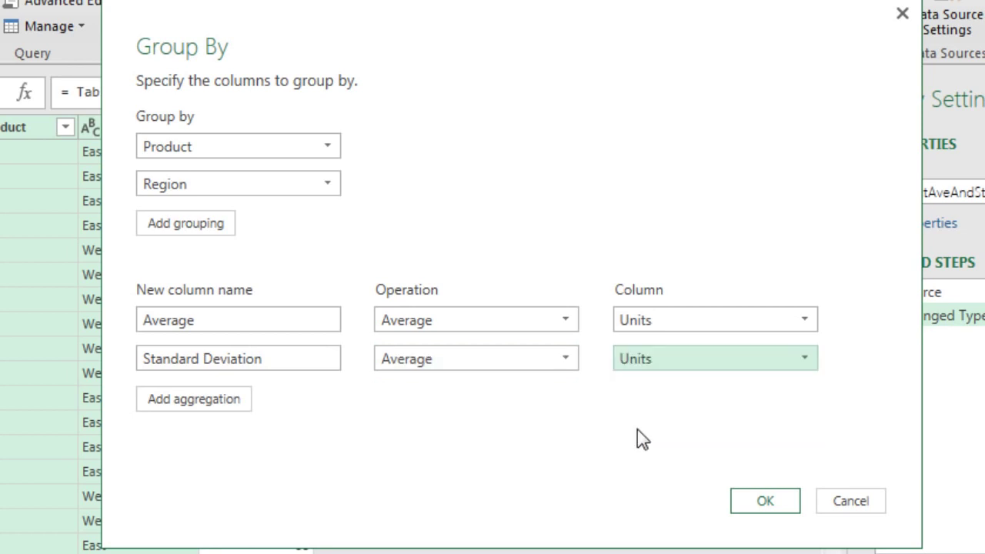
left_click(765, 500)
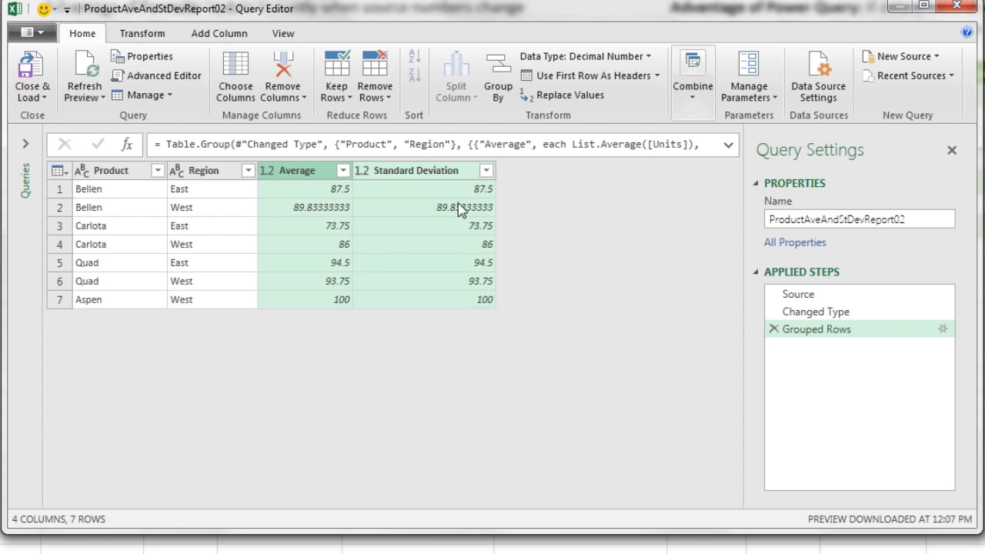
Open the M code of ProductAveAndStDevReport02 in the Advanced Editor and widen the editor window.
left_click(287, 37)
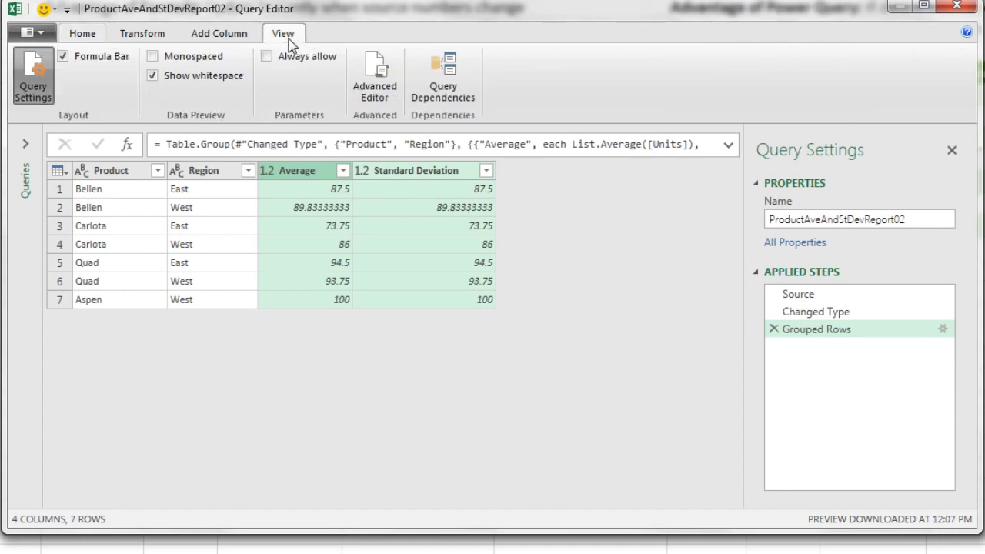
left_click(379, 103)
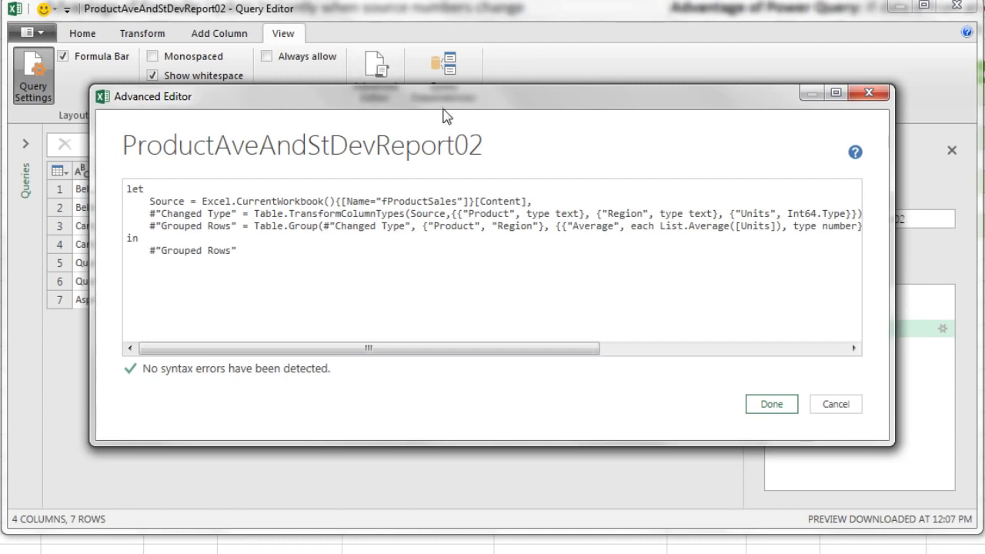
left_click_drag(443, 115, 343, 54)
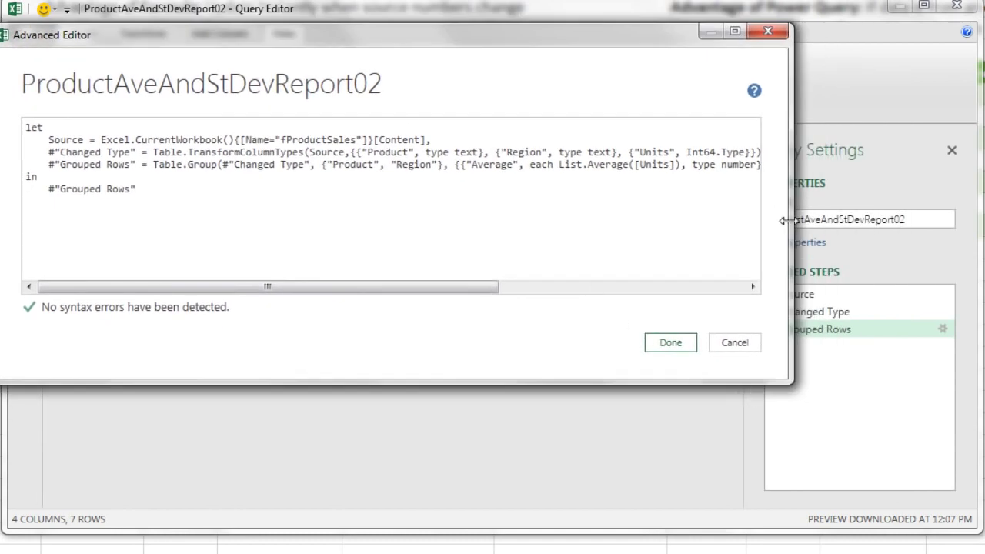
left_click_drag(787, 221, 969, 273)
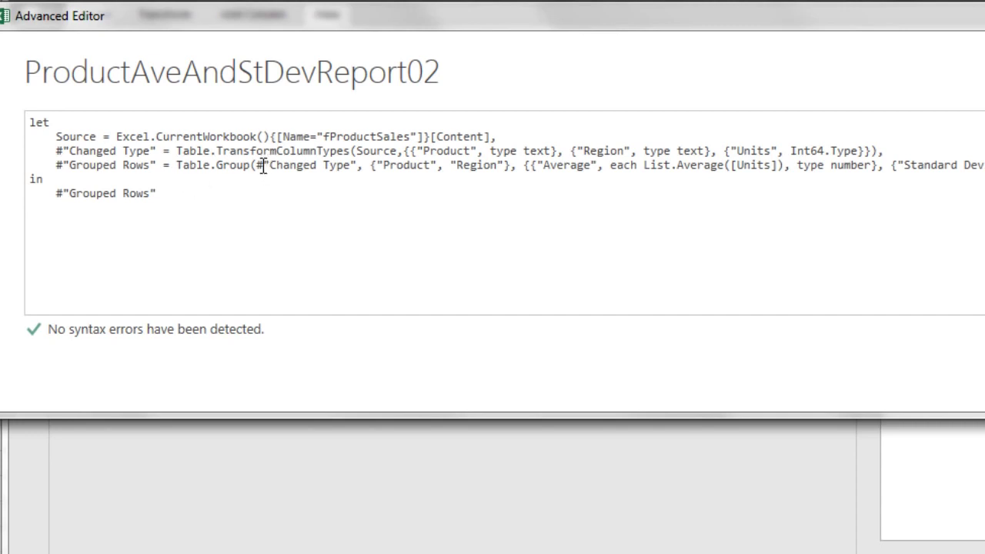
Examine the Table.Group arguments in the Grouped Rows line: the source step, the grouping columns and the aggregation lists.
left_click_drag(251, 165, 358, 165)
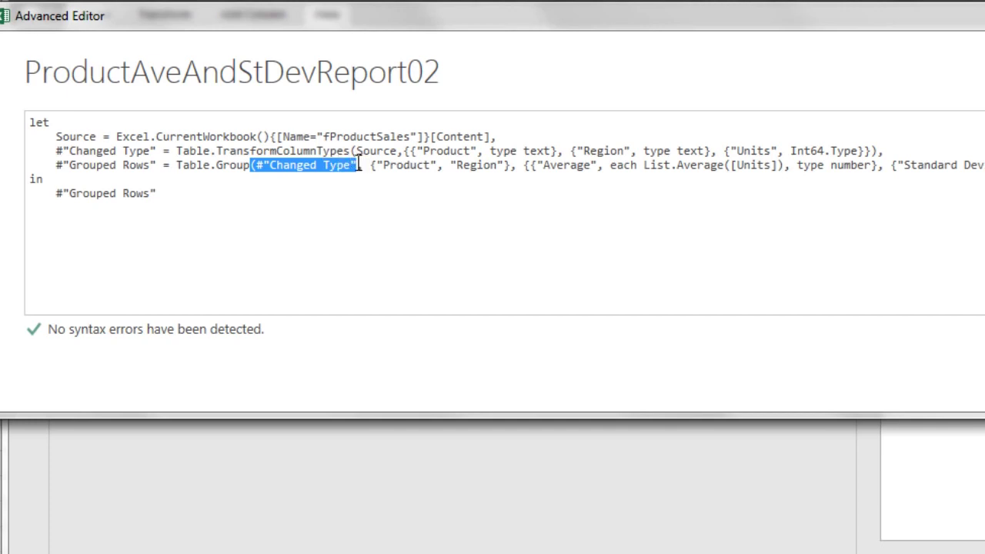
left_click_drag(371, 166, 502, 163)
left_click_drag(526, 165, 509, 166)
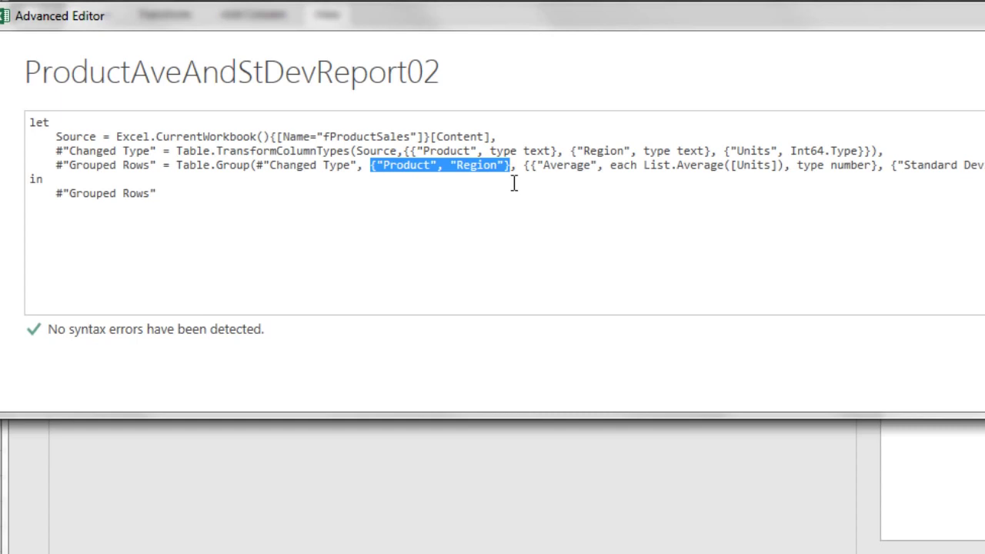
left_click(524, 166)
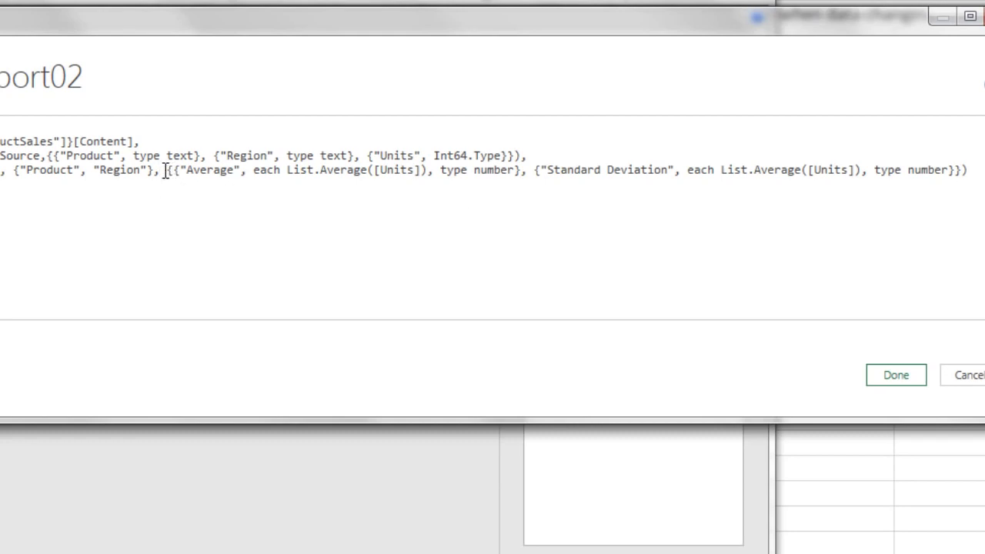
left_click_drag(165, 171, 965, 170)
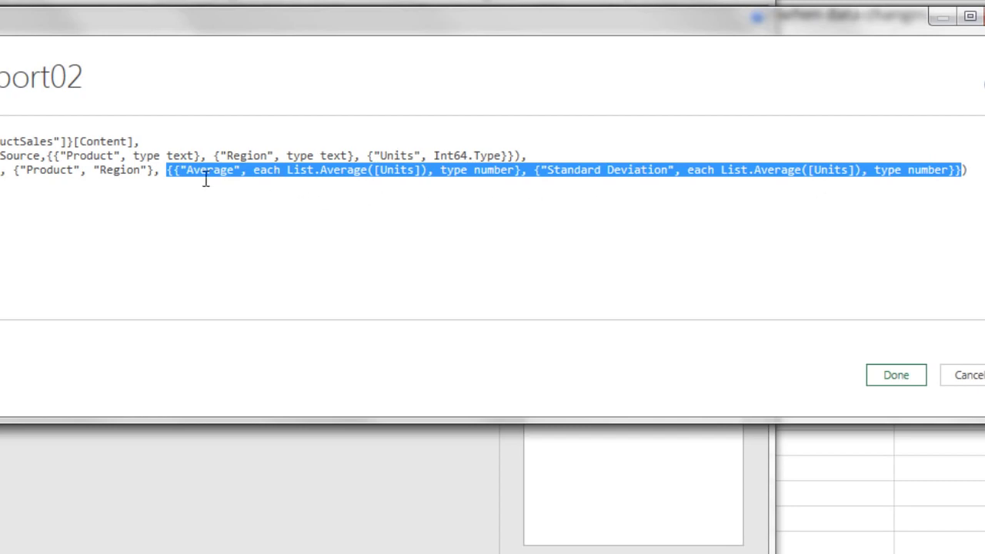
left_click(177, 170)
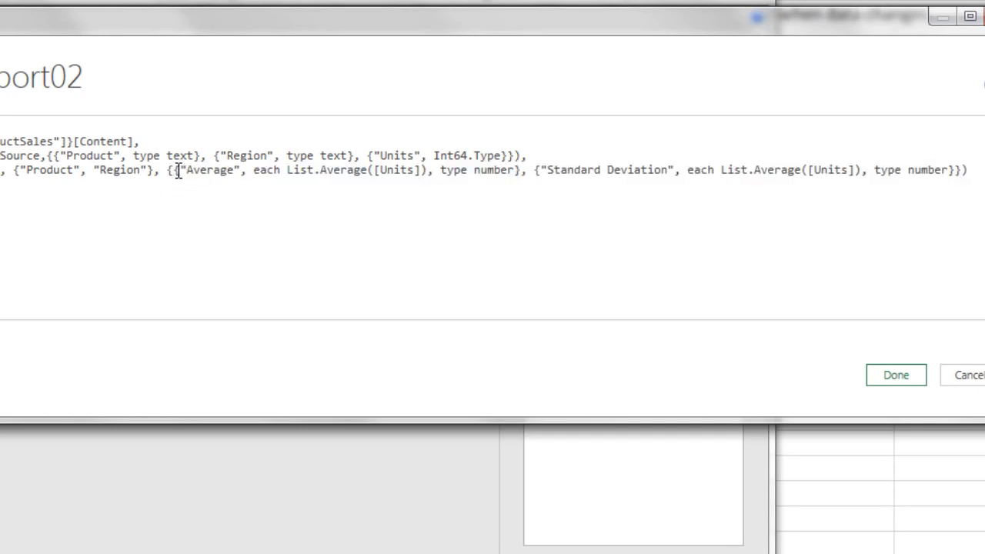
left_click_drag(176, 170, 527, 182)
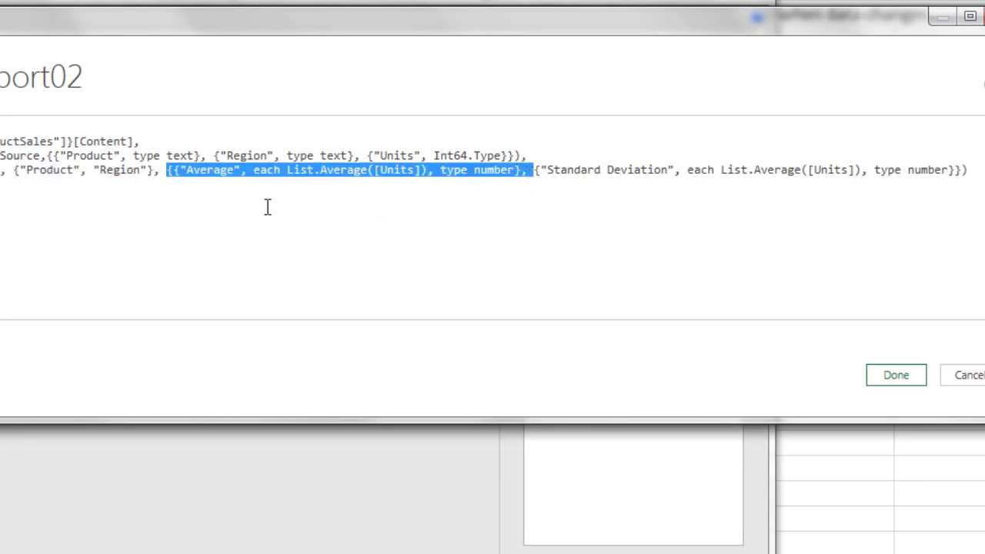
left_click(214, 170)
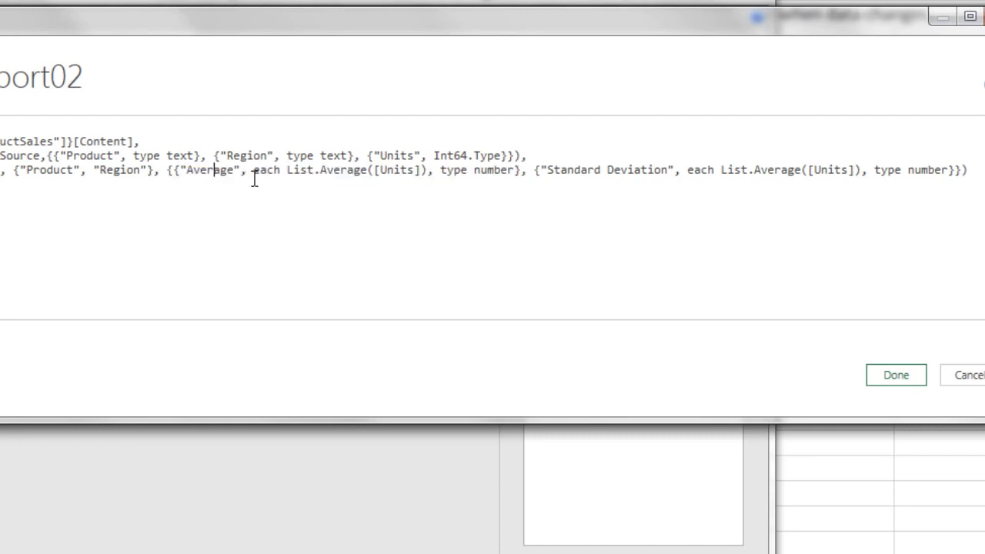
left_click_drag(287, 170, 431, 170)
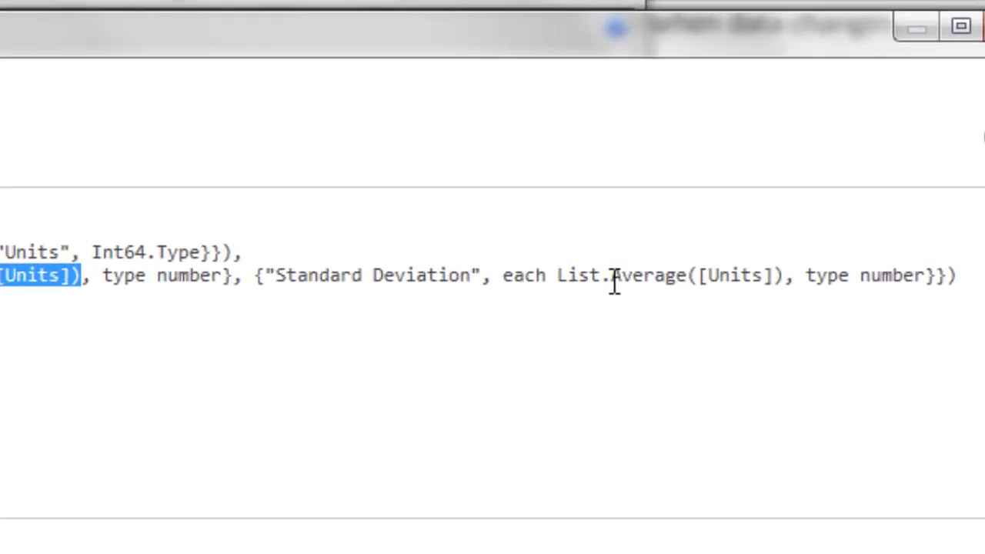
Replace List.Average with List.StandardDeviation in the Standard Deviation aggregation and apply the edited code.
left_click_drag(614, 282, 682, 266)
double_click(682, 266)
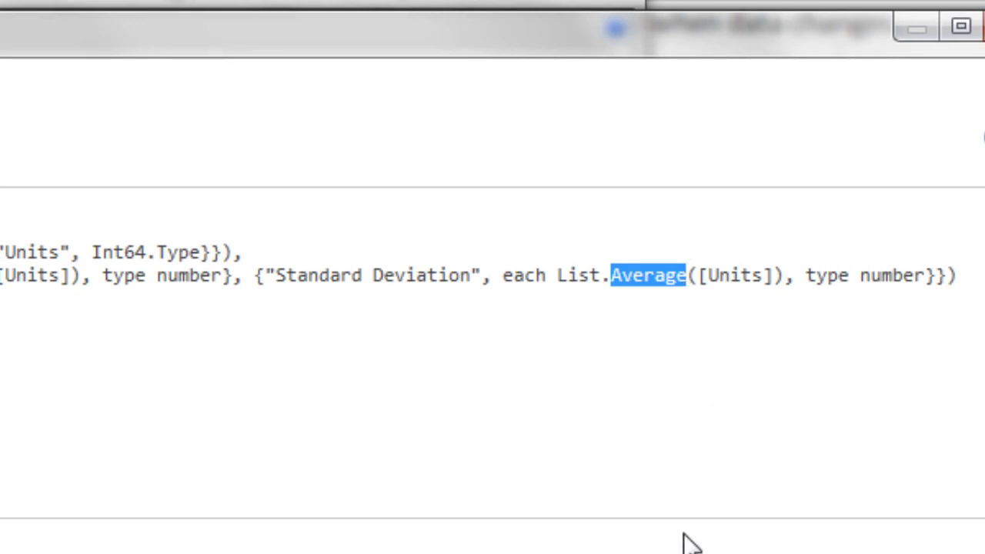
type("StandardDeviati")
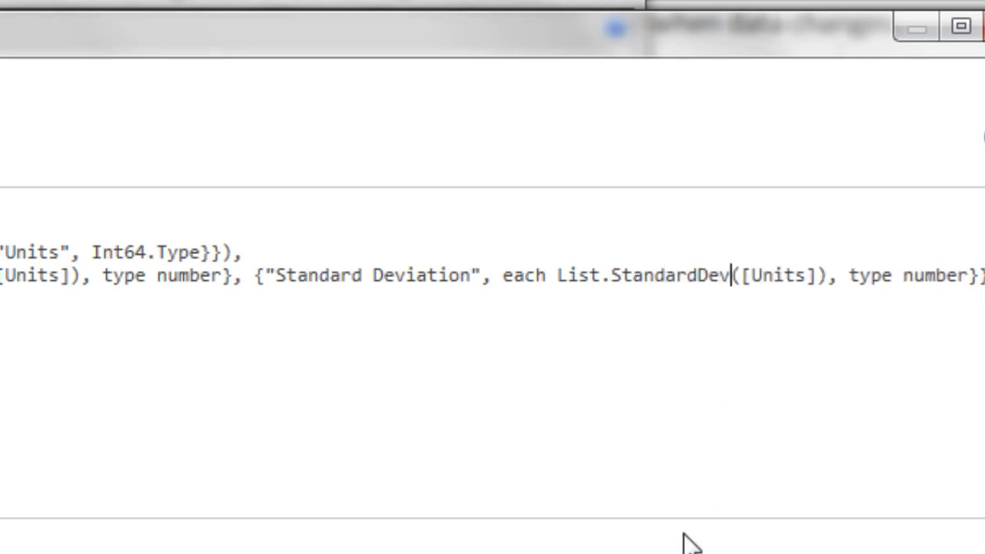
type("on")
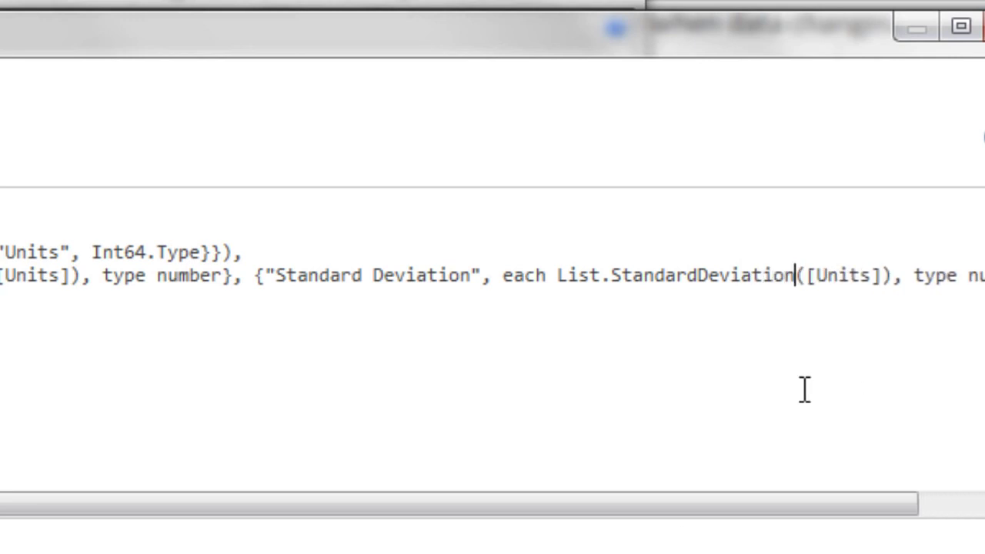
left_click(557, 281)
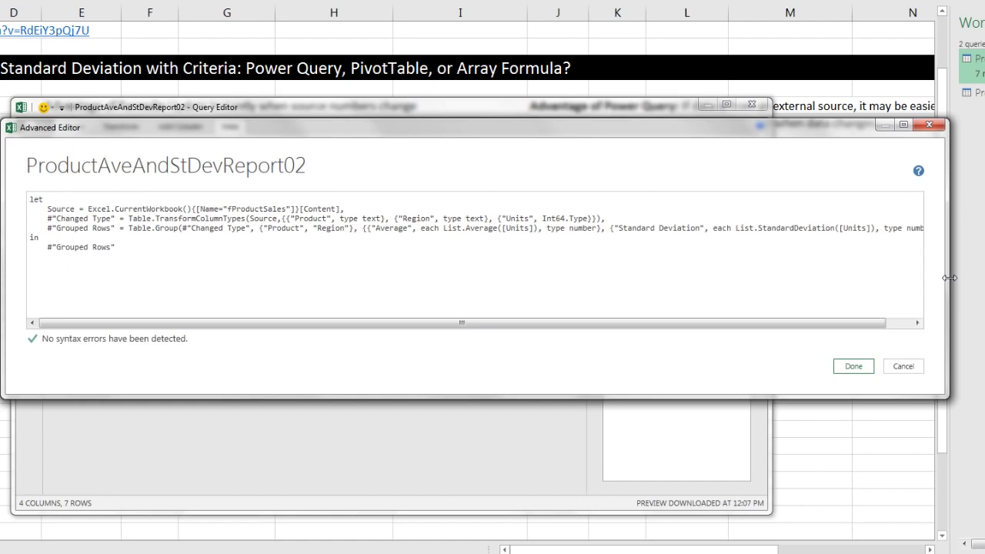
left_click_drag(948, 277, 983, 288)
left_click(895, 367)
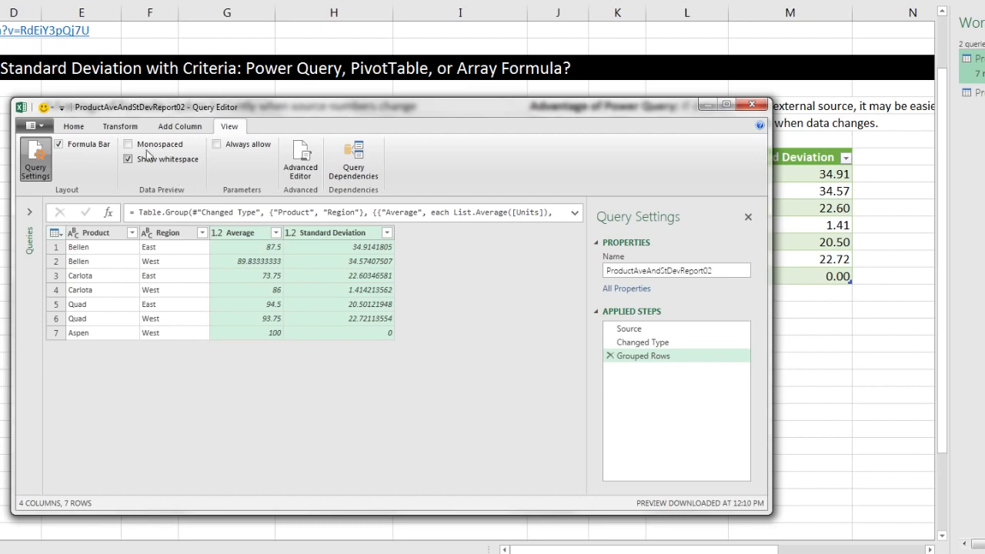
Close the query and load it as a table on the existing worksheet at cell J23.
left_click(80, 129)
left_click(35, 171)
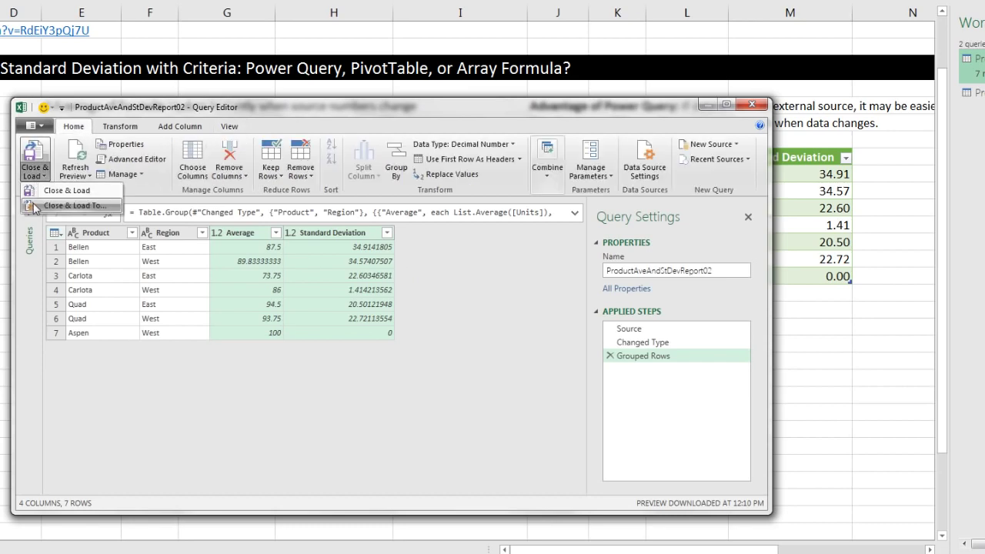
left_click(40, 206)
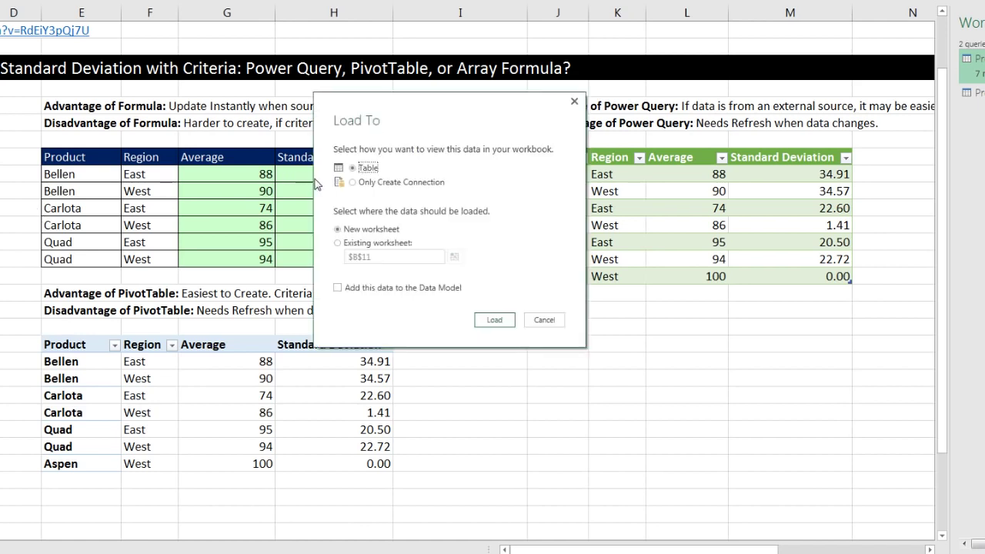
left_click(339, 243)
left_click(453, 259)
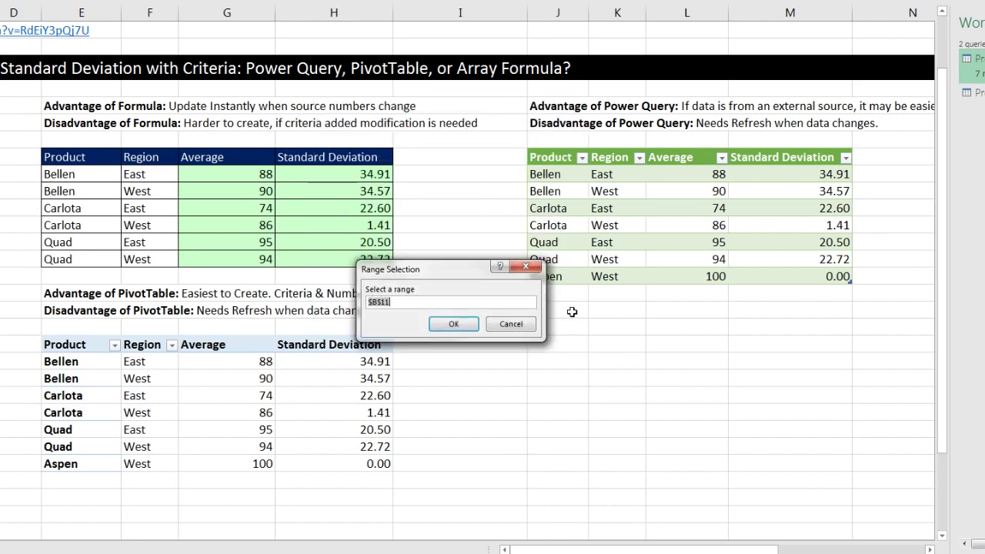
left_click(560, 339)
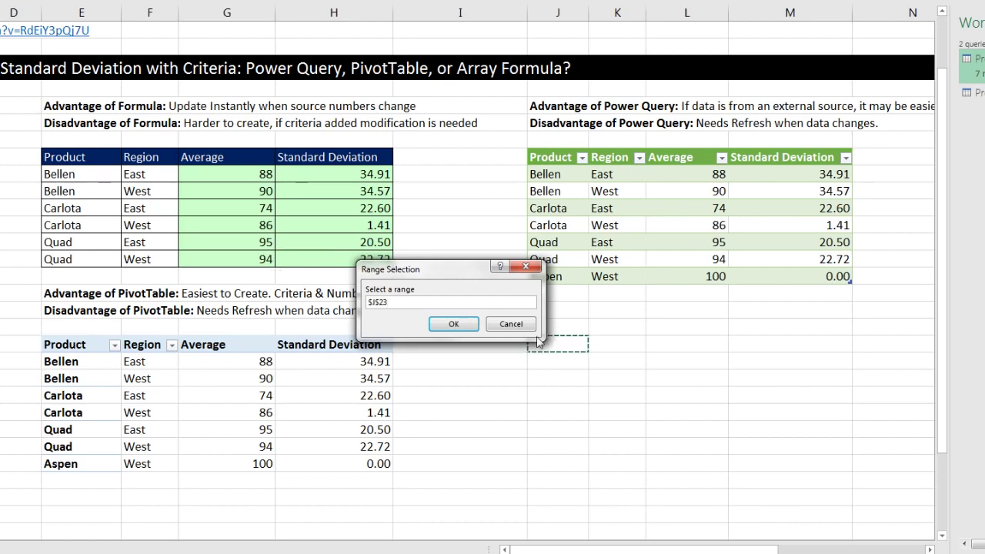
left_click(453, 324)
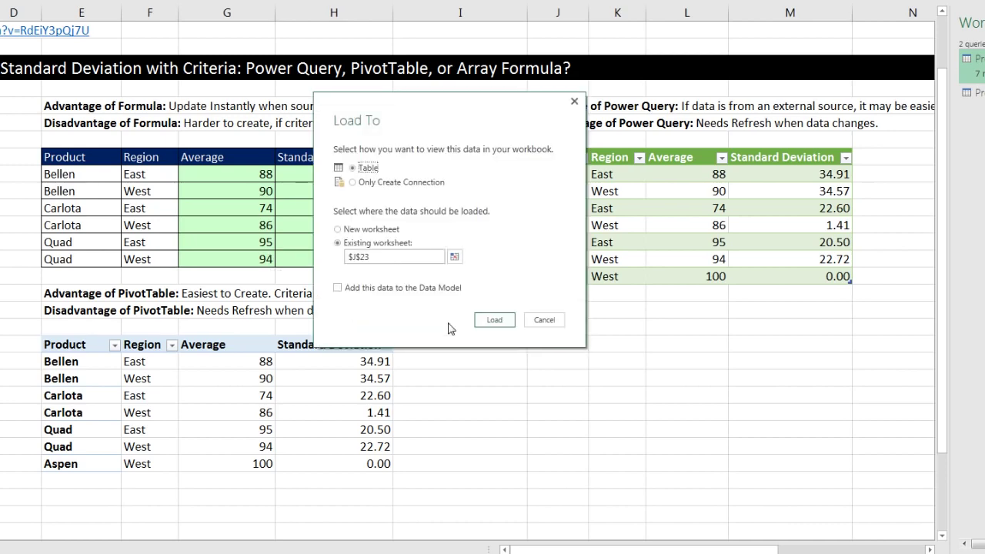
left_click(493, 321)
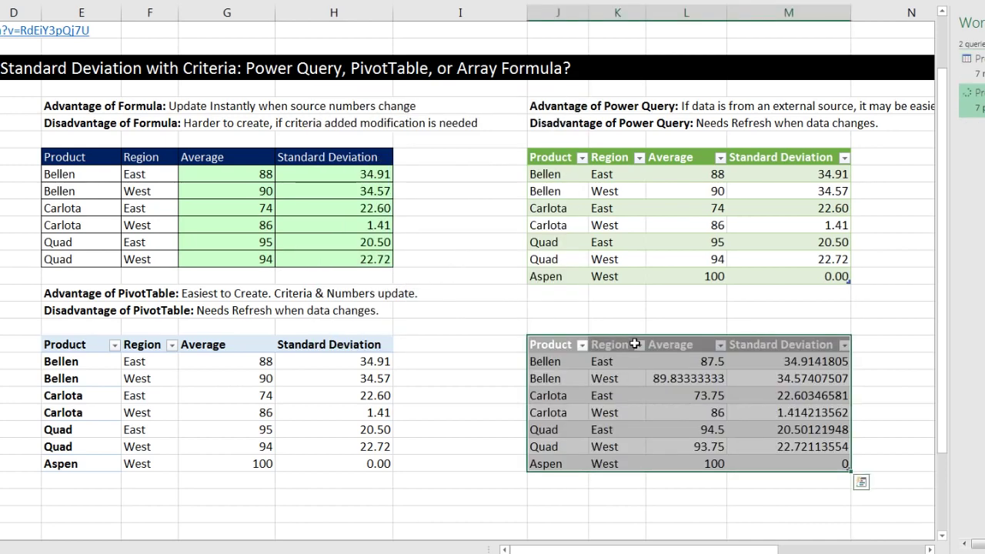
Format the Average values of the second Power Query table as Number with 0 decimal places.
left_click_drag(691, 361, 686, 463)
key("ctrl+1")
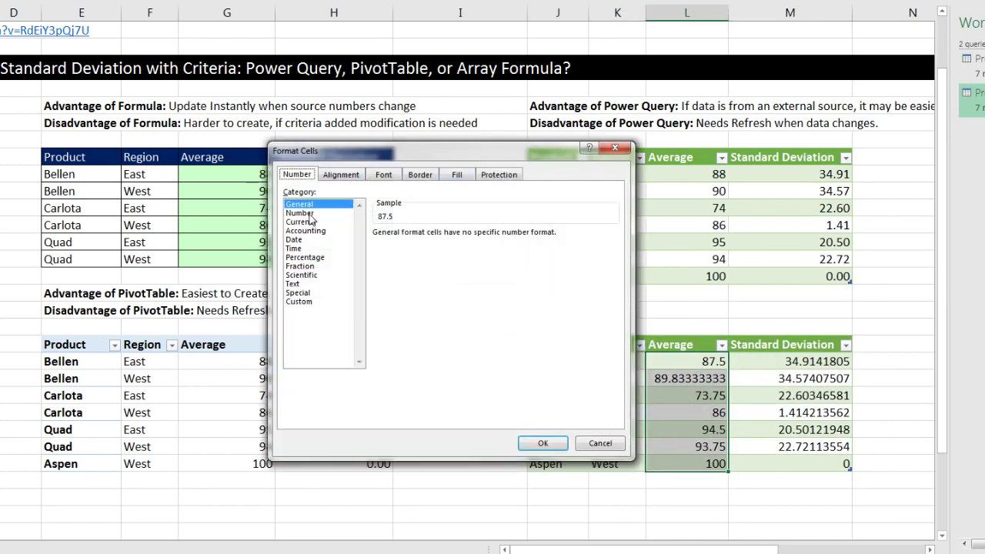
left_click(300, 213)
left_click(465, 238)
left_click(465, 238)
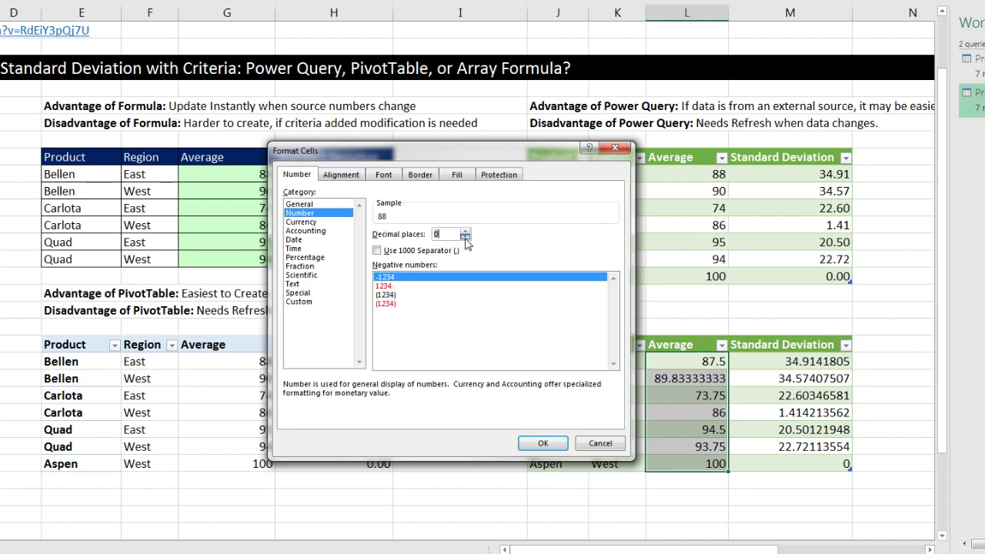
left_click(543, 447)
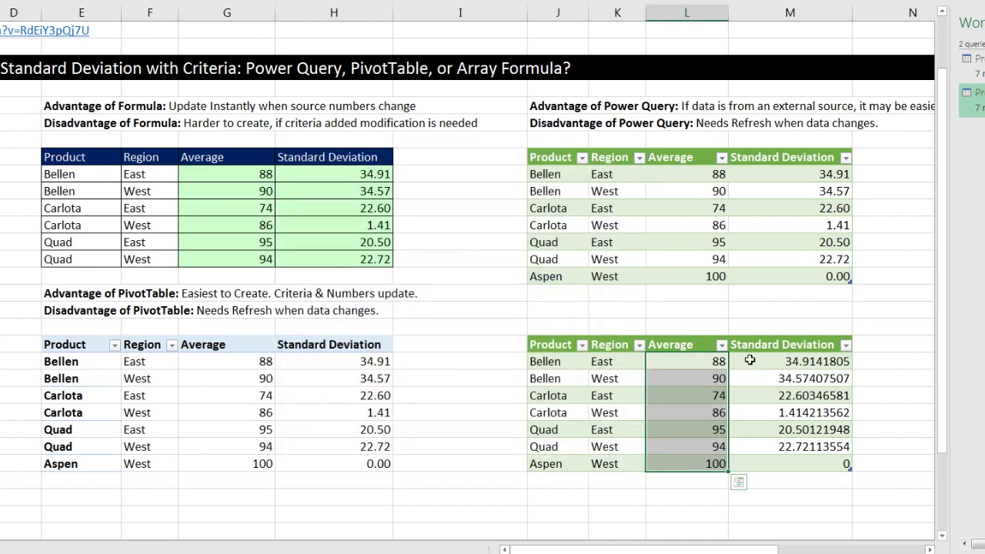
Format the Standard Deviation values of the second Power Query table as Number with 2 decimal places.
left_click_drag(769, 361, 765, 461)
key("ctrl+1")
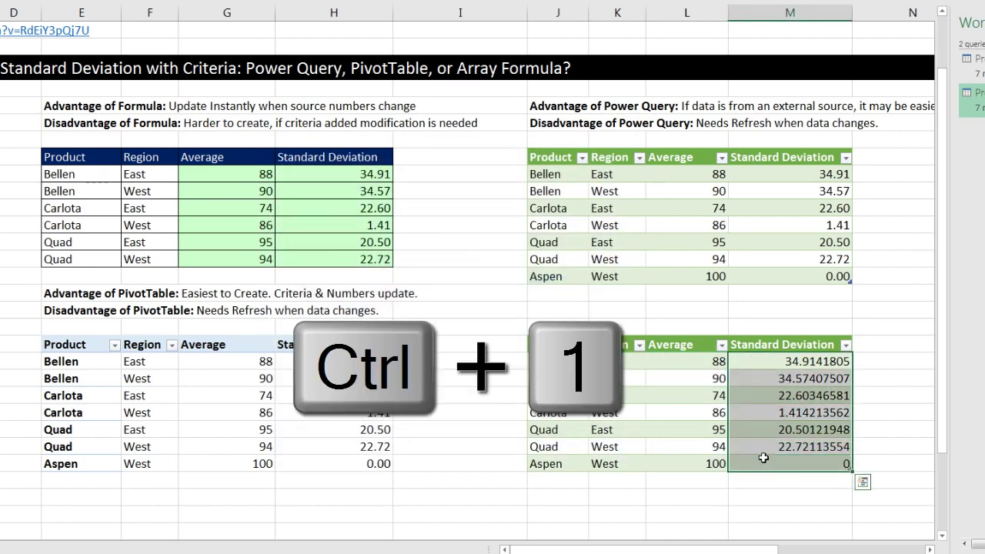
left_click(300, 212)
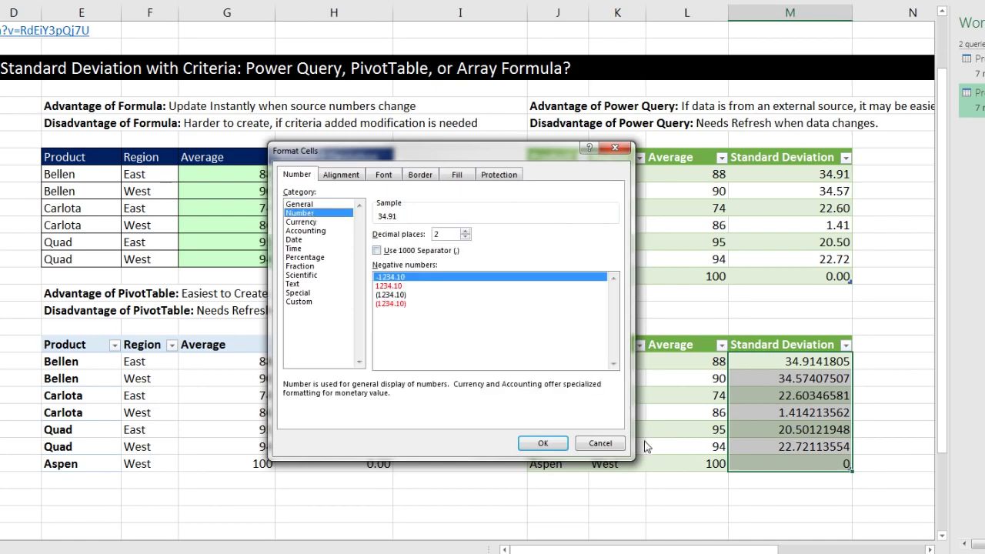
left_click(542, 442)
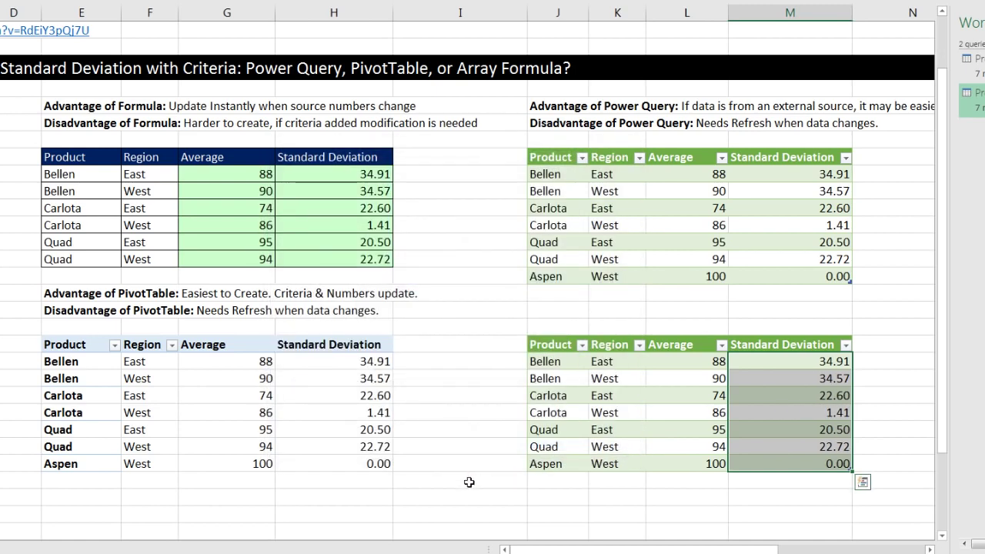
left_click(468, 481)
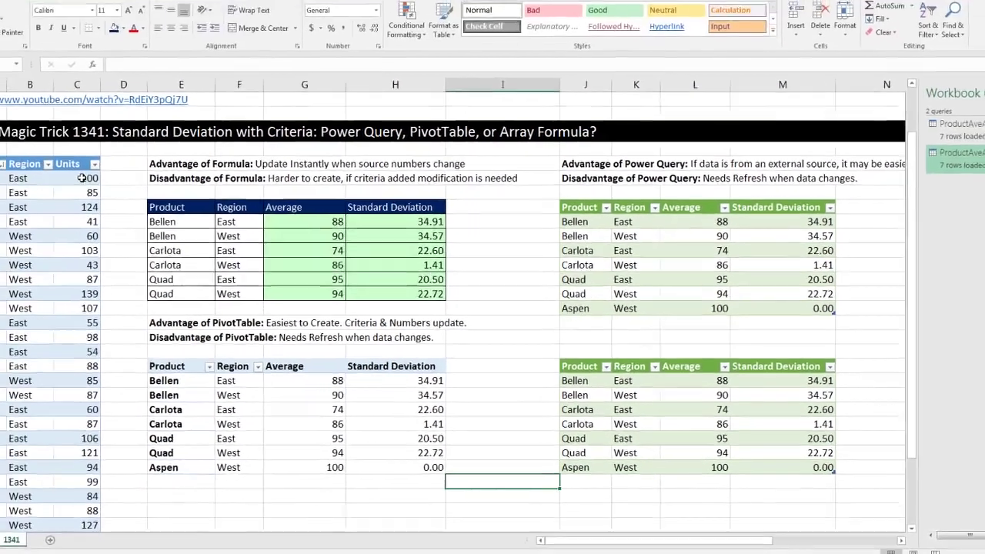
Set the Units value of the first Bellen East record in cell C10 to 74.
left_click(81, 178)
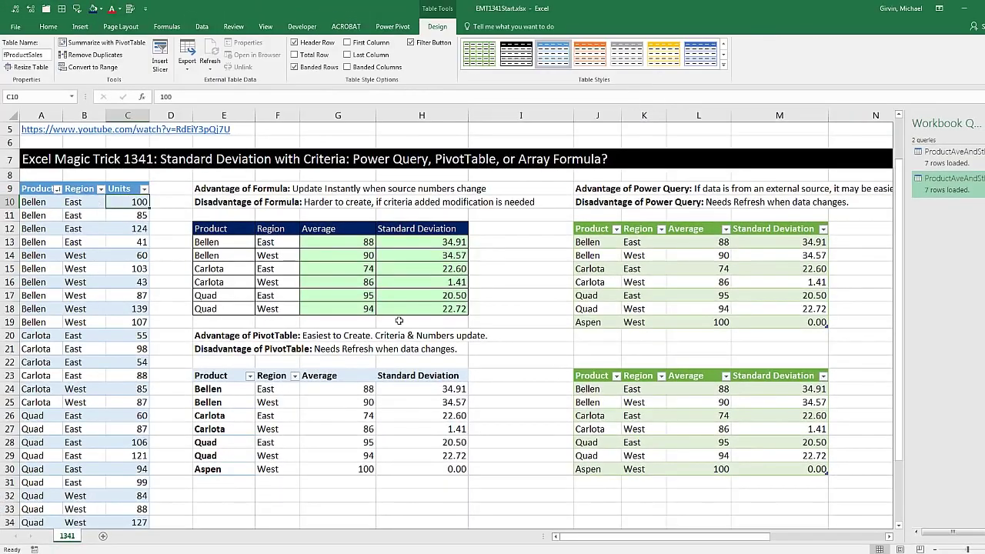
type("74")
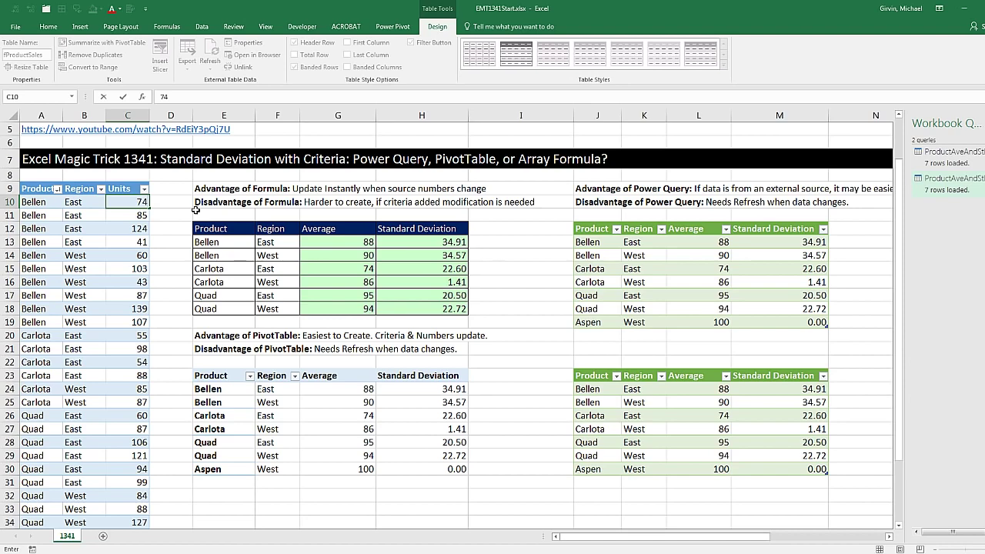
key("Return")
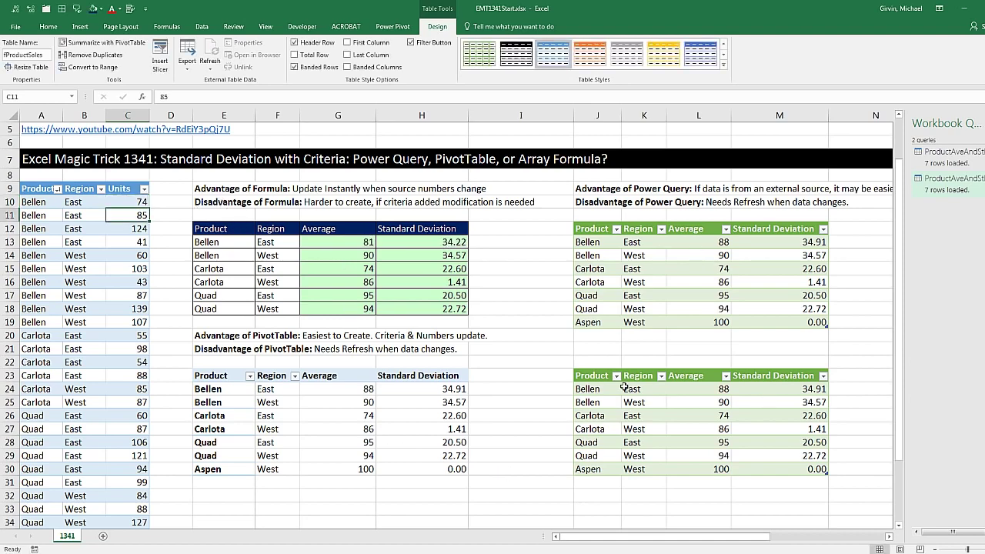
Add two Aspen East records with Units of 55 and 110 below the last row of the source table.
scroll(274, 437, "down", 2)
left_click(42, 490)
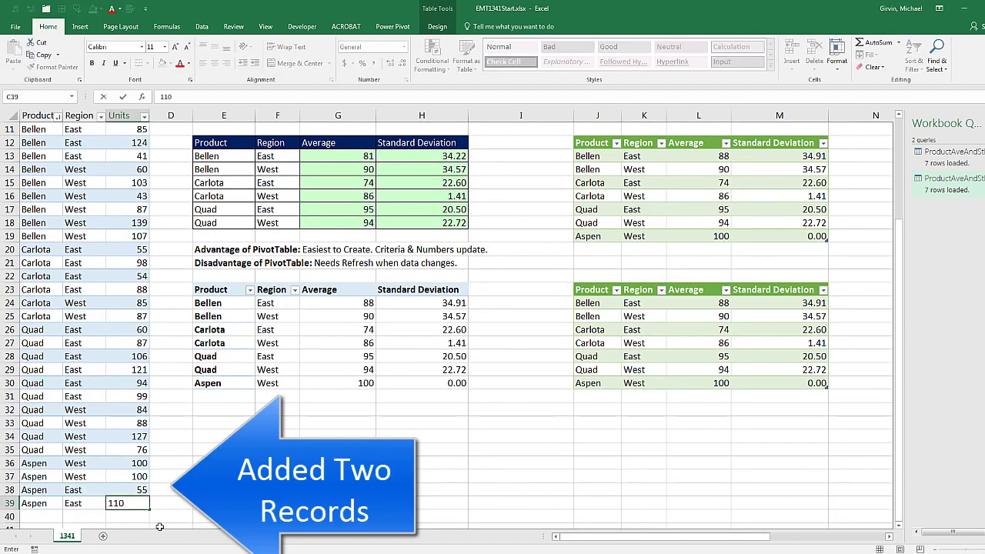
key("ctrl+Return")
Refresh all data connections to update the PivotTable and both Power Query reports, and review the reports.
scroll(159, 526, "up", 2)
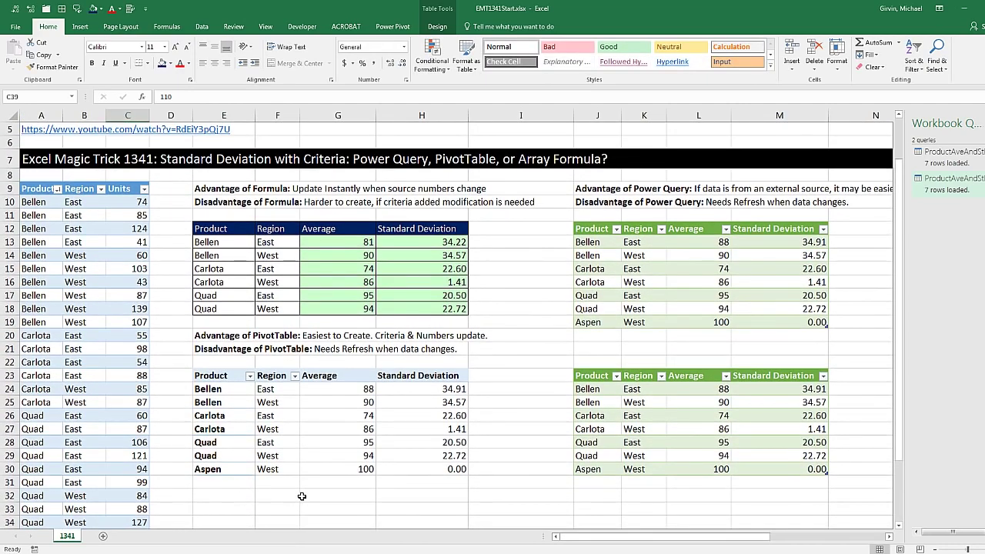
key("ctrl+alt+F5")
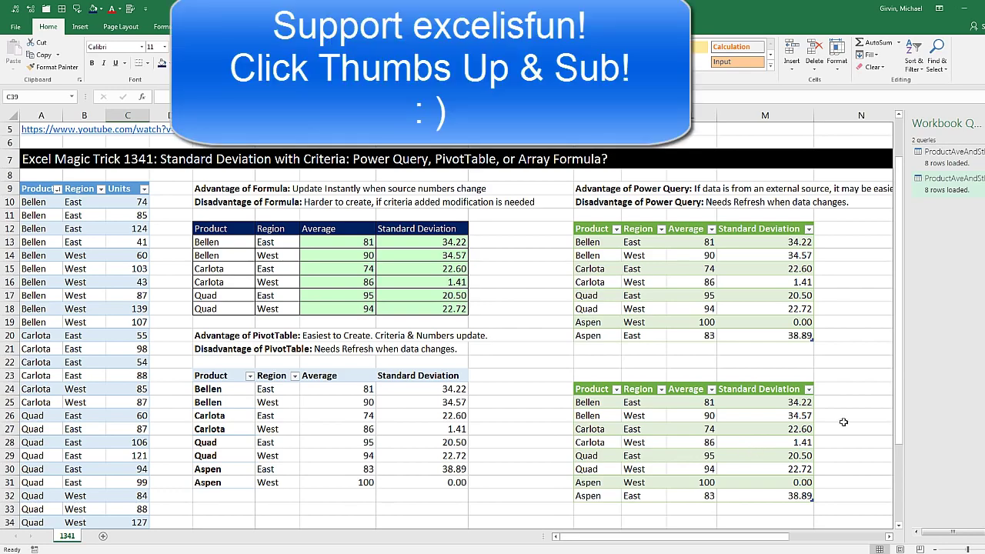
left_click(898, 526)
left_click(898, 526)
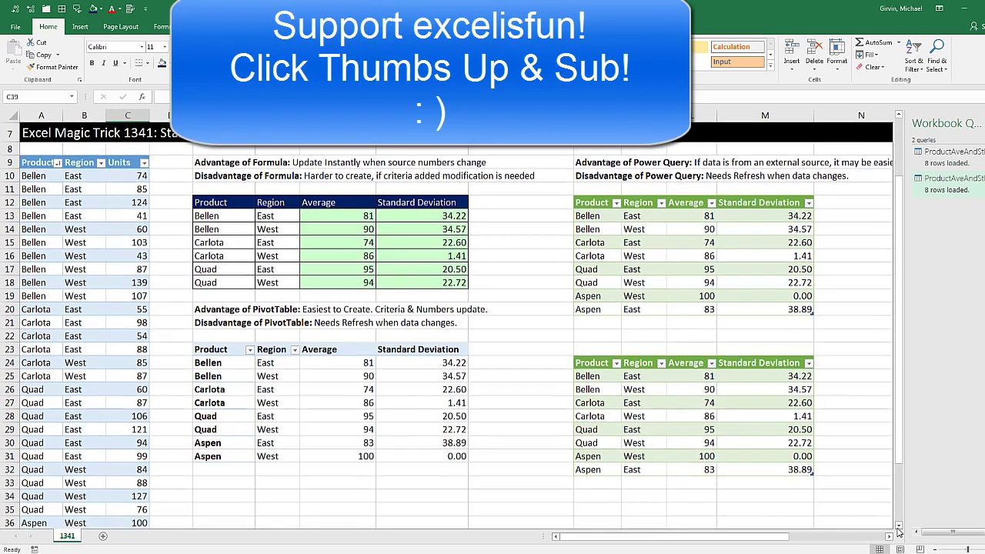